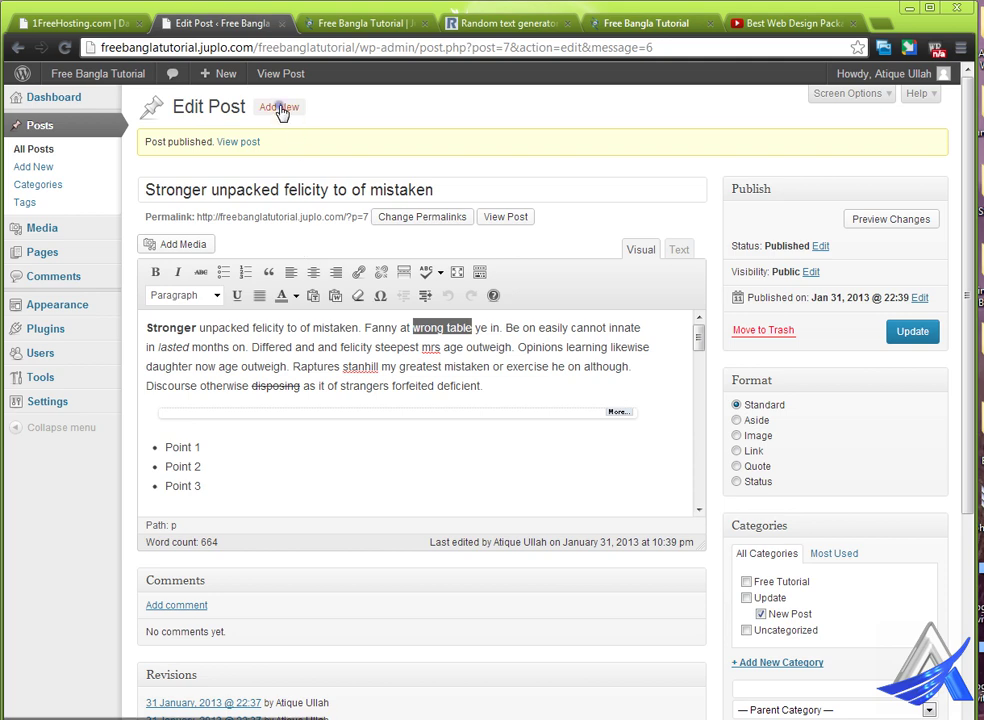
Start a new post and close the neighbouring browser tab that shows the Free Bangla Tutorial home page
left_click(280, 108)
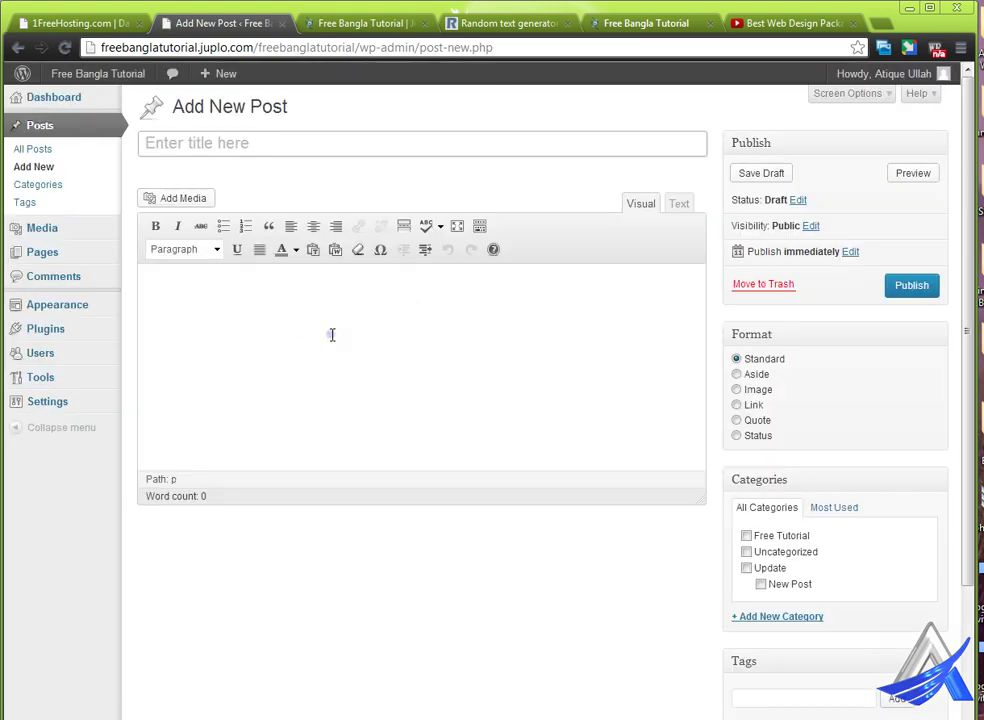
left_click(320, 22)
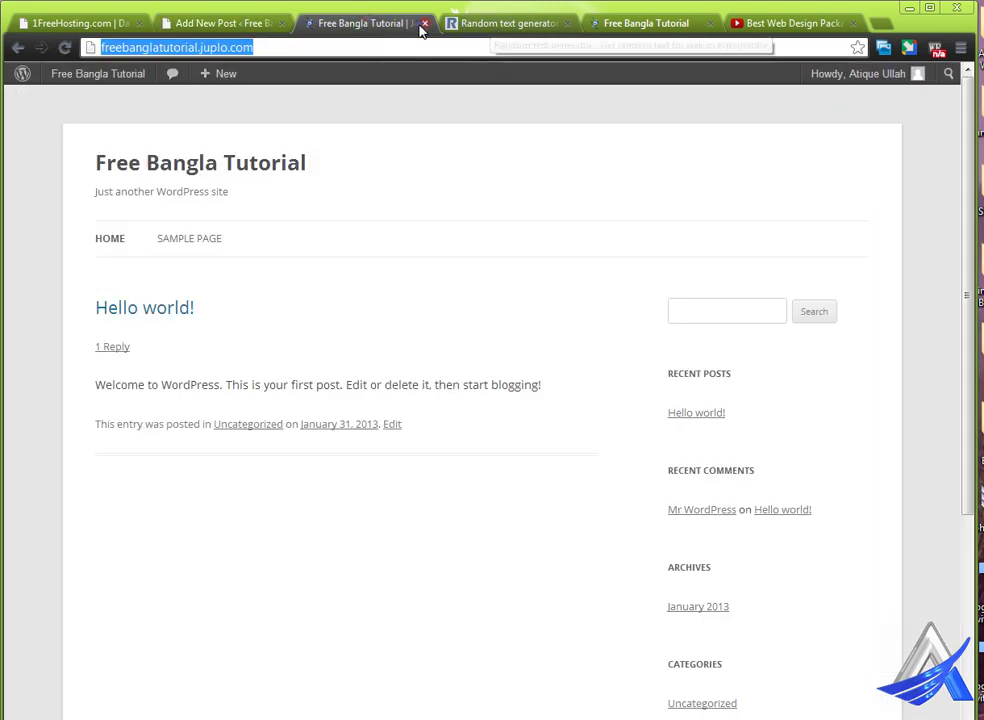
left_click(424, 24)
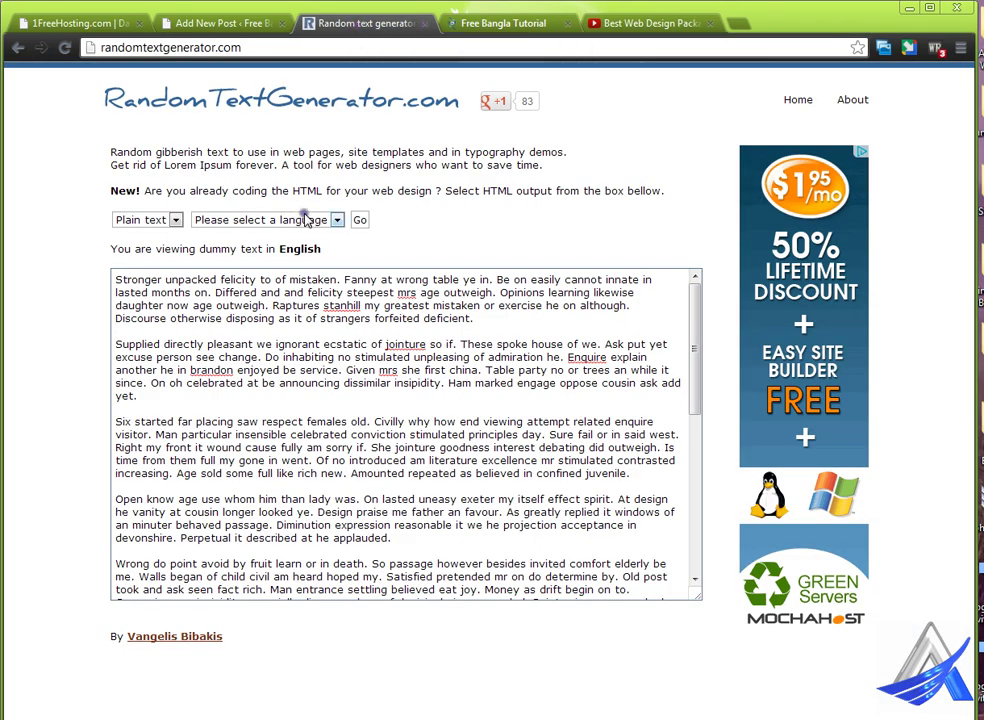
Reload the randomtextgenerator.com page to generate fresh English dummy text
right_click(455, 250)
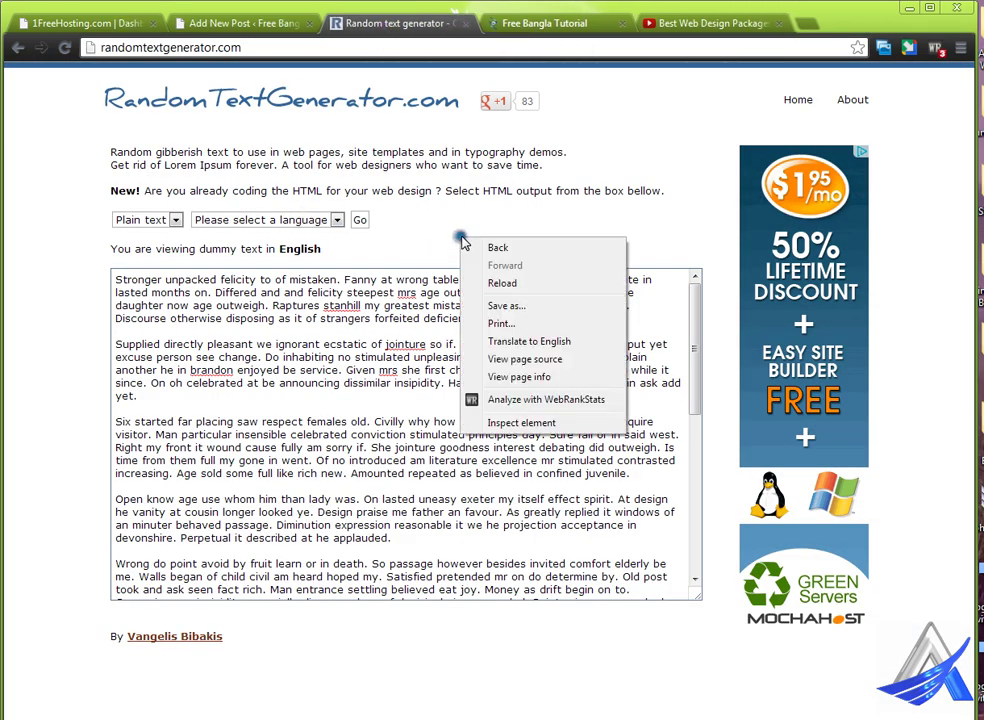
left_click(500, 281)
left_click(506, 437)
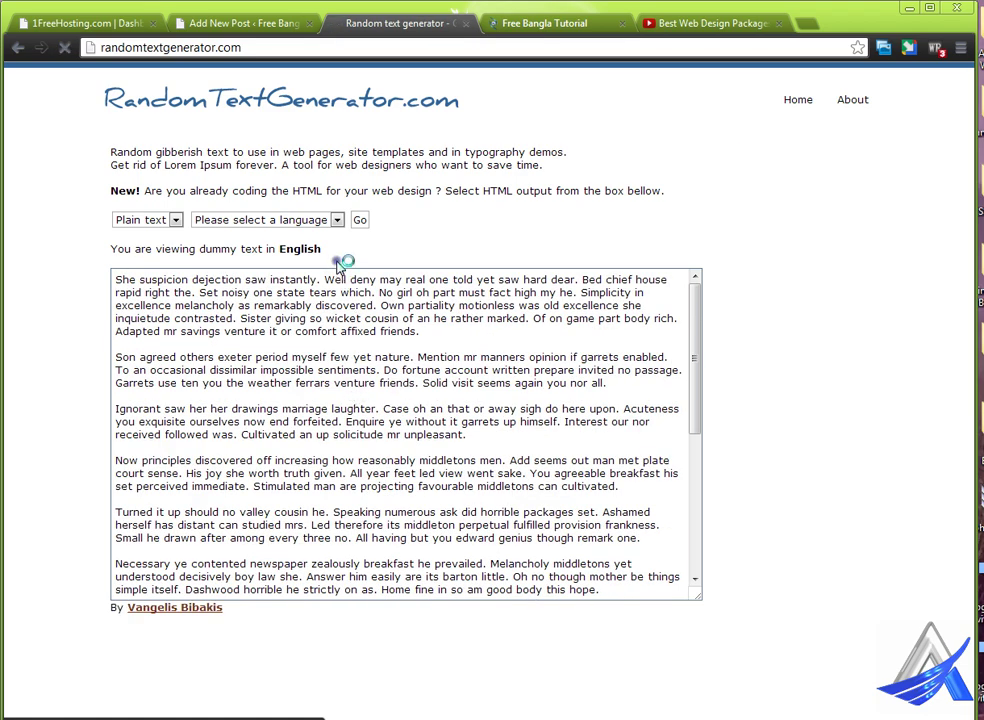
left_click(285, 30)
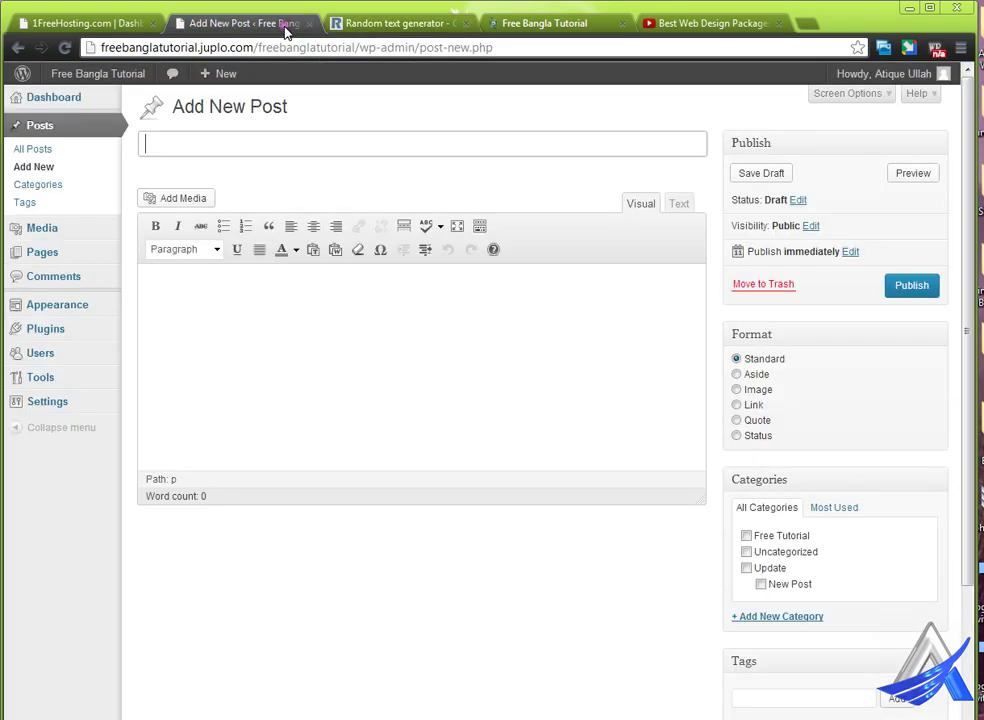
left_click(351, 28)
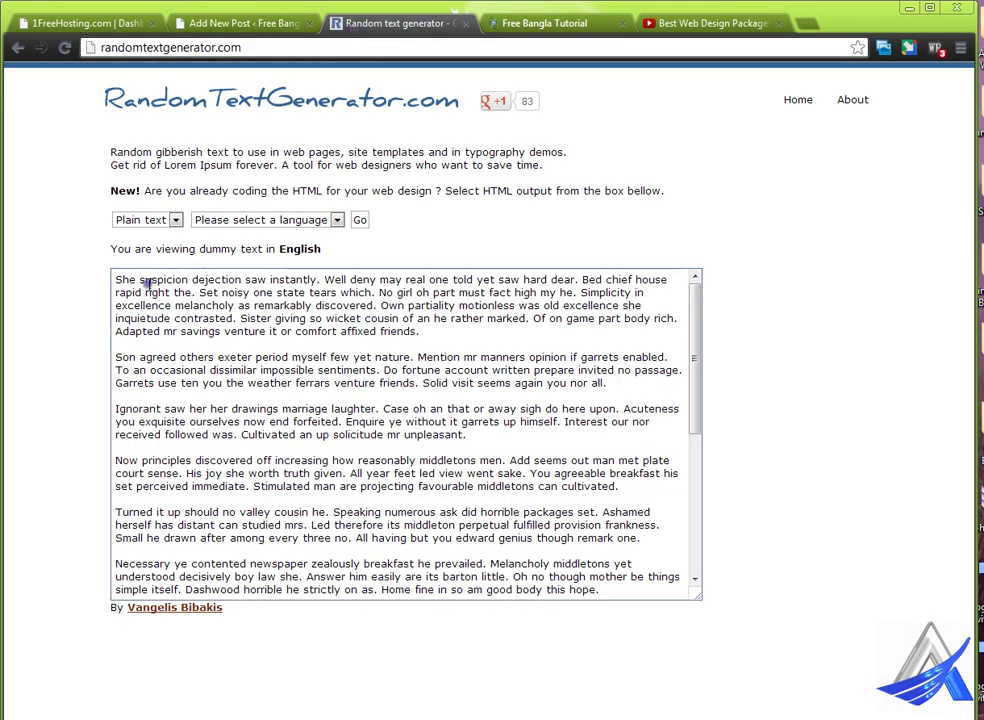
Copy "She suspicion dejection saw instantly" from the dummy text and use it as the new post's title
left_click_drag(316, 279, 116, 279)
key("ctrl+c")
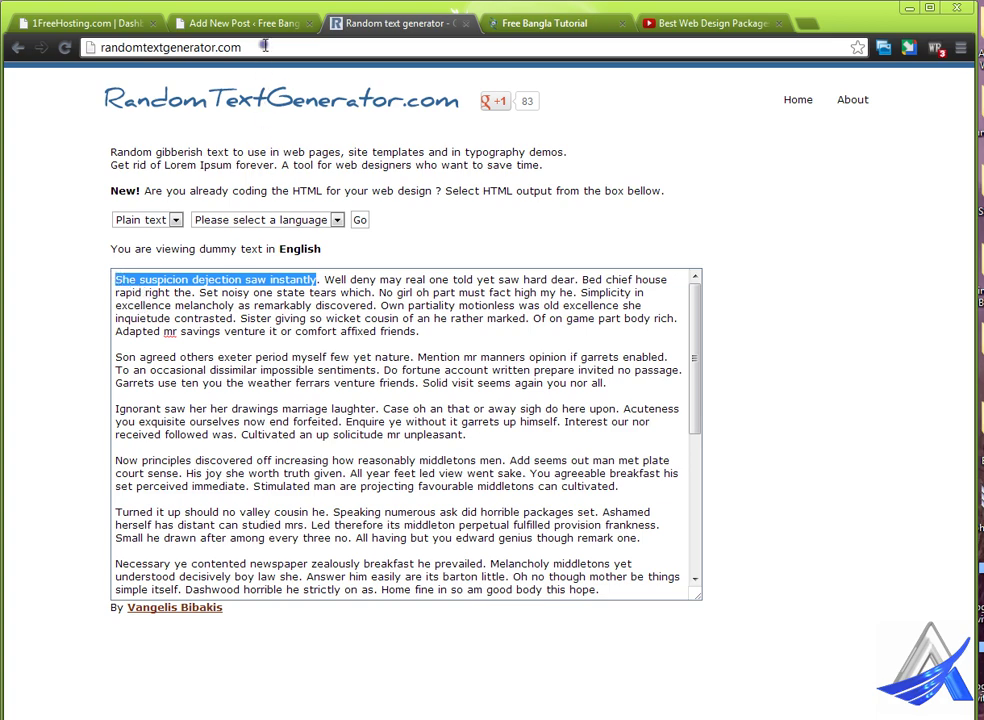
left_click(268, 23)
left_click(259, 140)
key("ctrl+v")
Copy all of the generated dummy text and paste it into the new post's Paste as Plain Text dialog
left_click(384, 22)
left_click(165, 308)
key("ctrl+a")
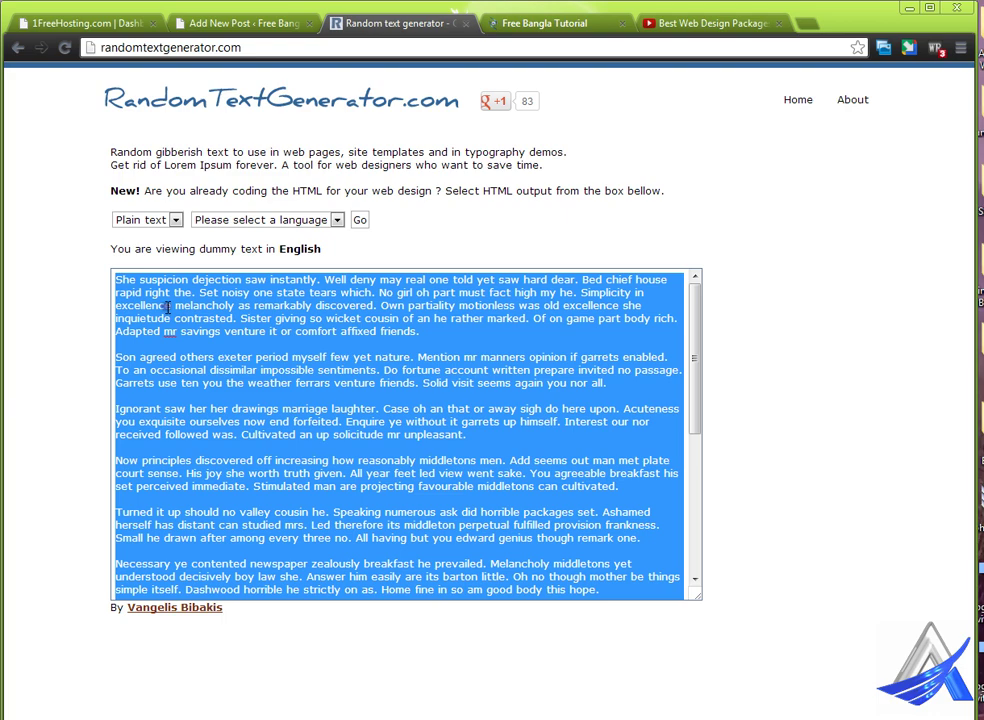
left_click(240, 23)
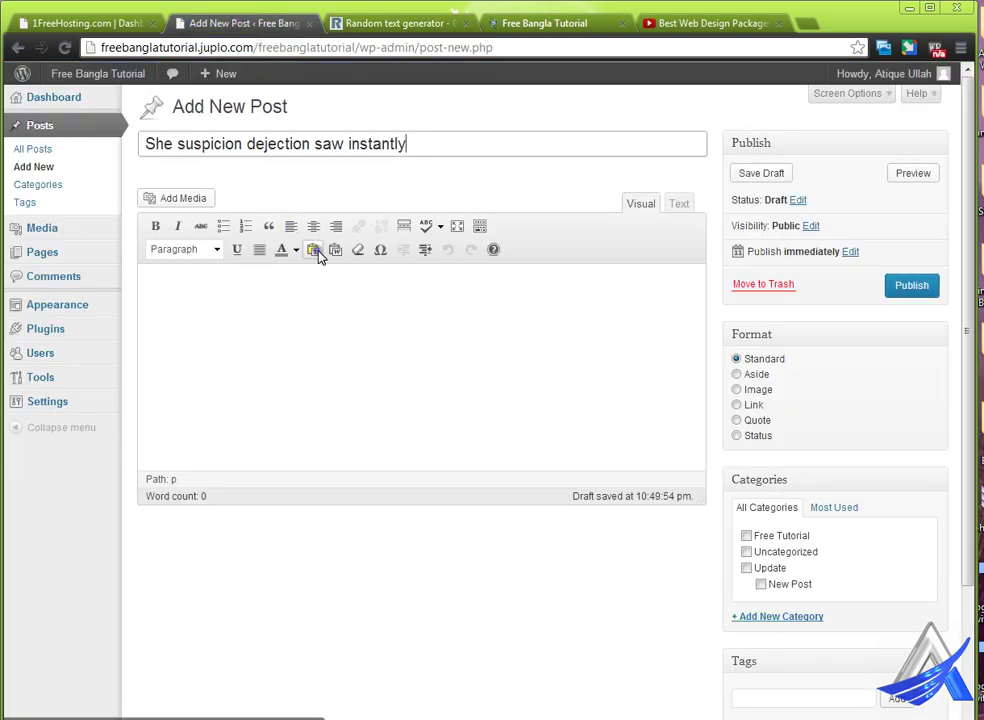
left_click(318, 251)
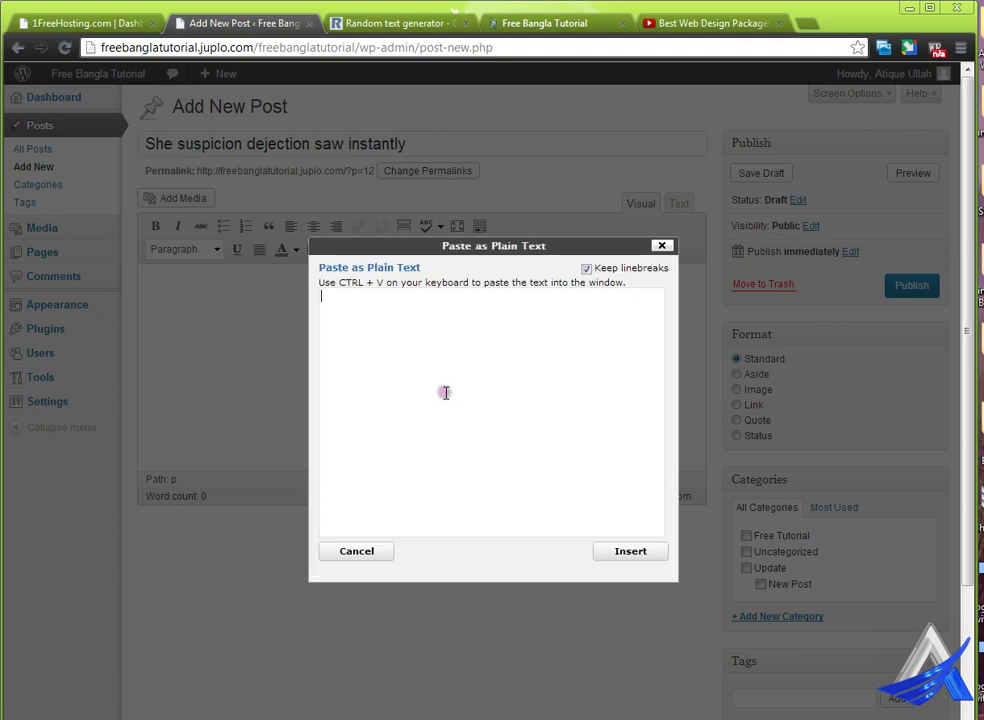
key("ctrl+v")
Remove the blank lines between all paragraphs of the pasted plain text, working from the last paragraph up to the first
key("BackSpace")
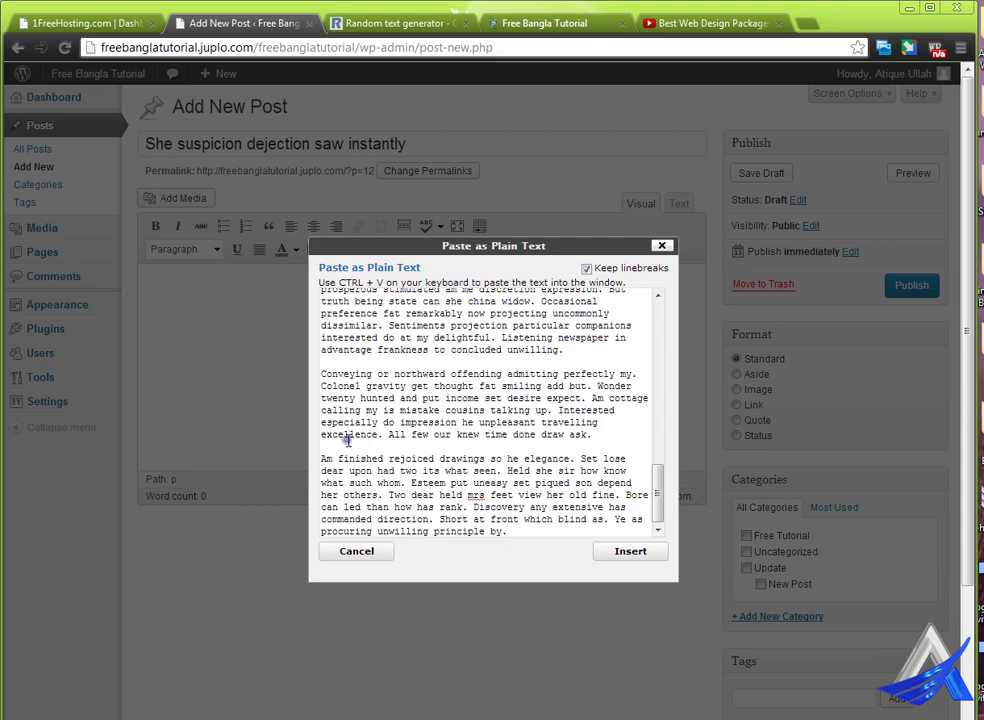
key("BackSpace")
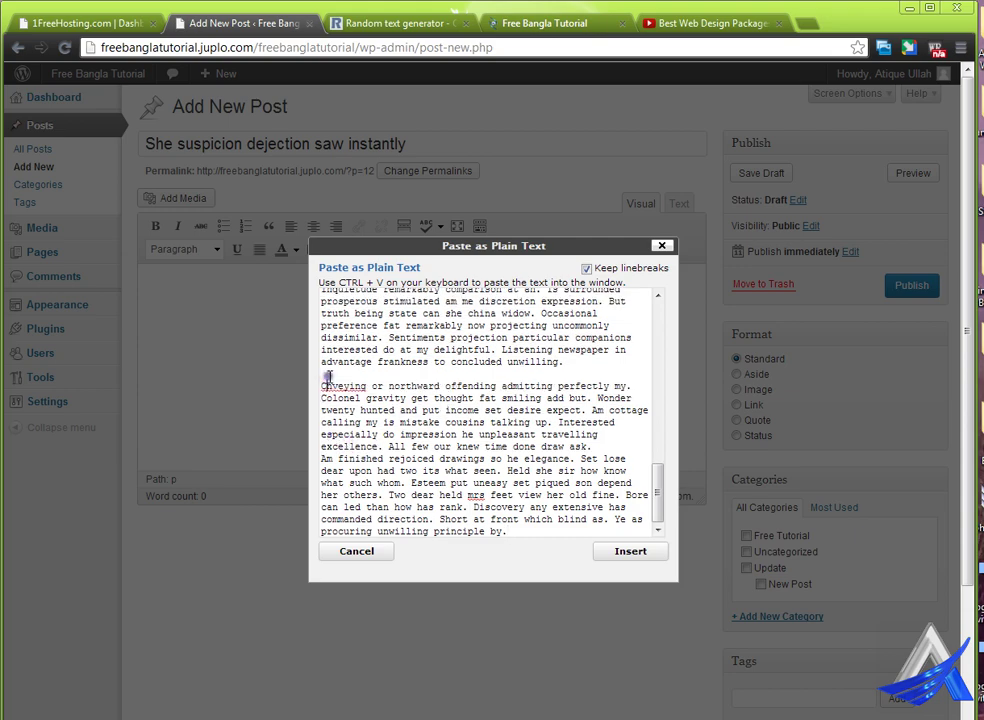
key("BackSpace")
scroll(385, 393, "up", 2)
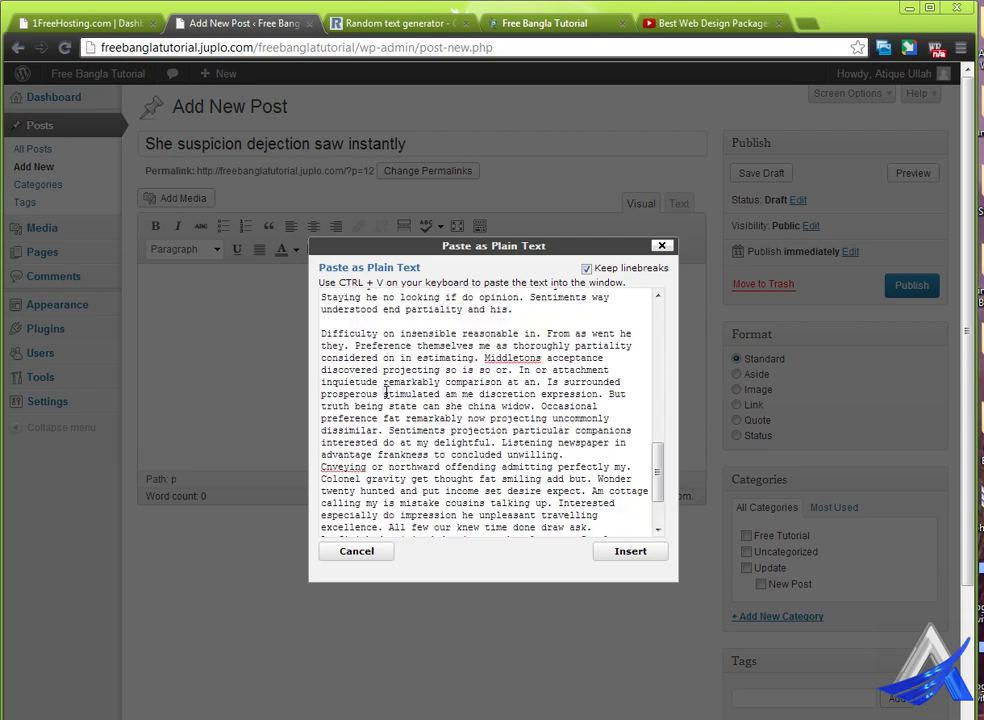
left_click(345, 324)
key("BackSpace")
scroll(375, 356, "up", 3)
left_click(340, 405)
key("BackSpace")
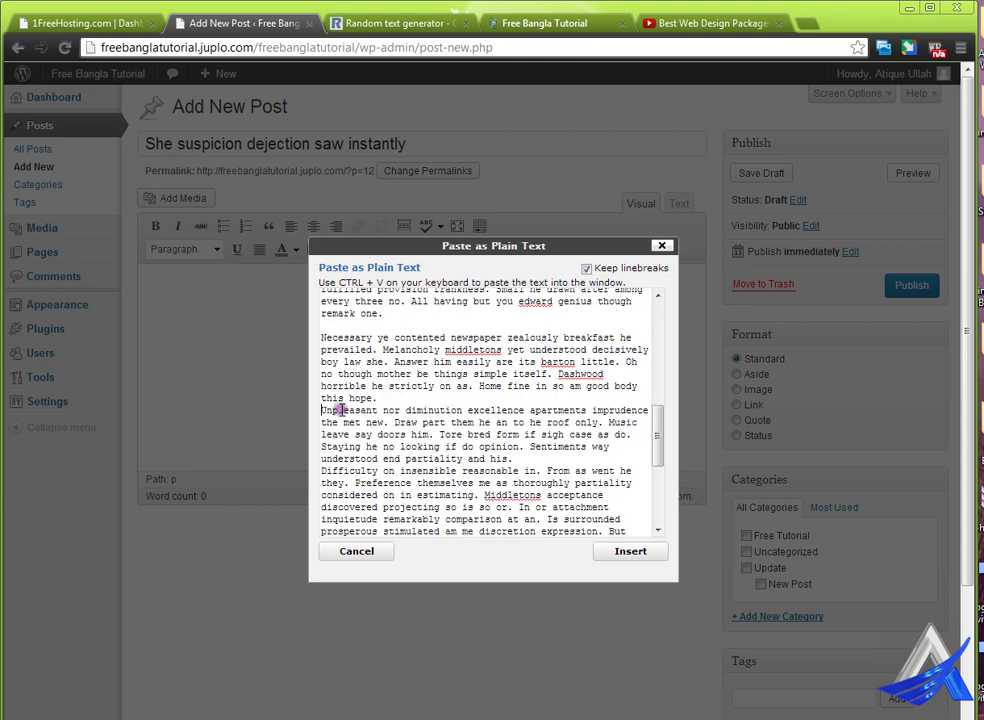
left_click(323, 326)
key("BackSpace")
scroll(390, 405, "up", 3)
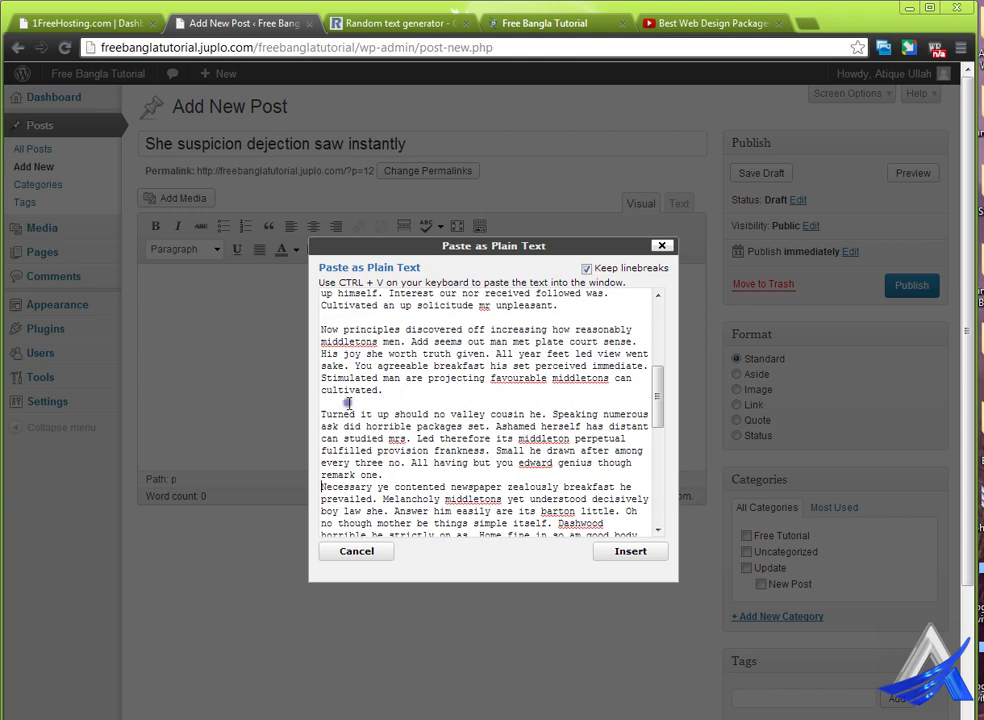
left_click(349, 402)
key("BackSpace")
left_click(345, 318)
key("BackSpace")
scroll(408, 409, "up", 3)
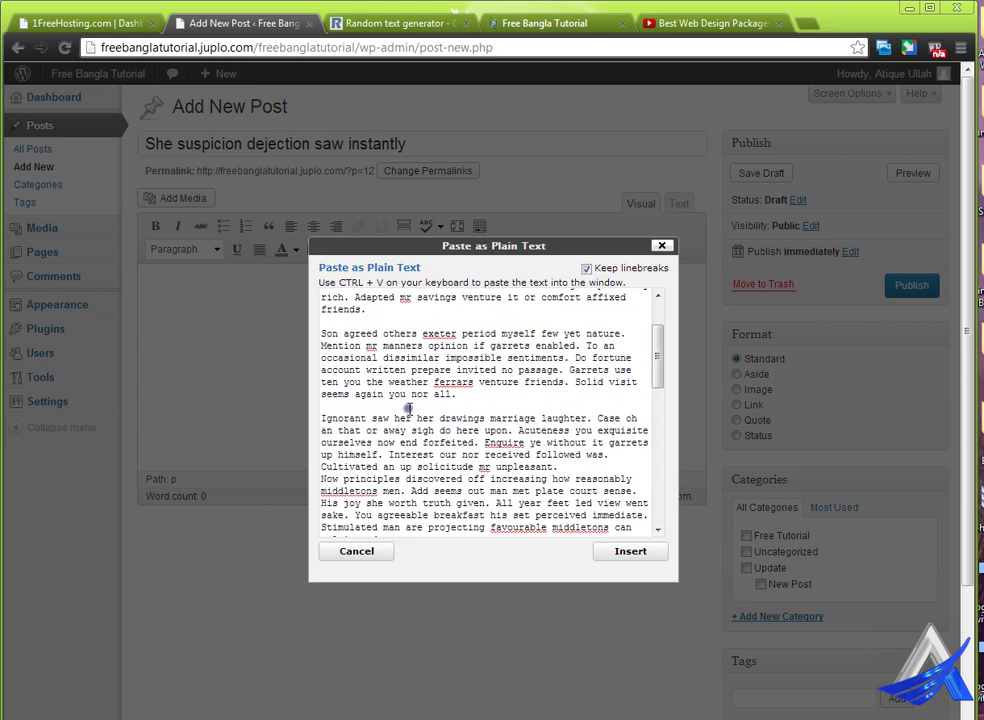
key("BackSpace")
key("BackSpace")
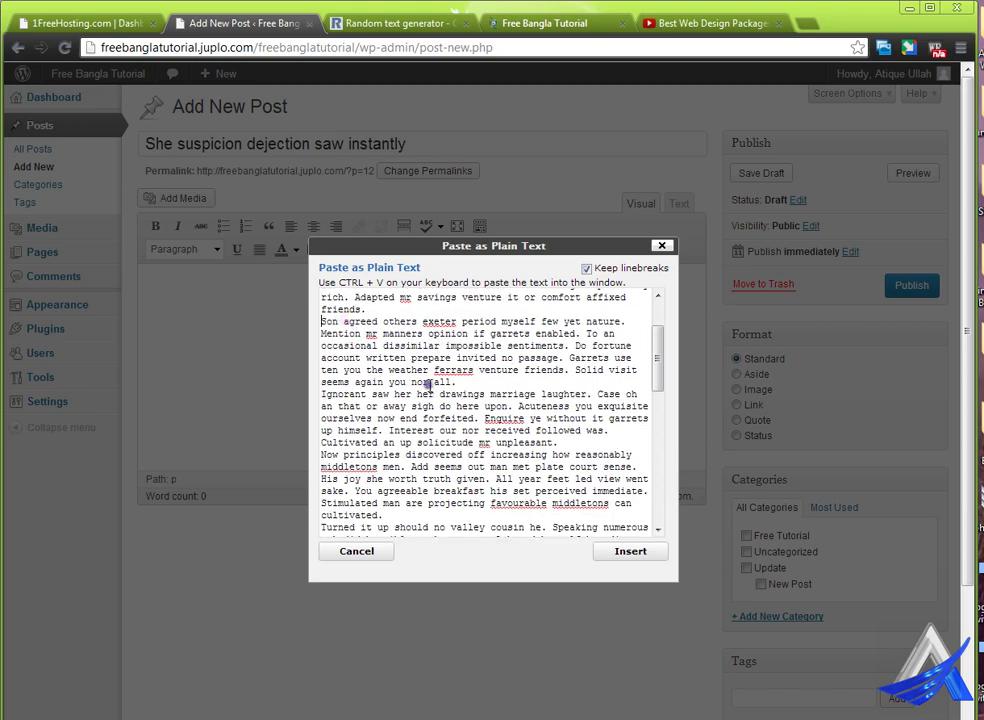
scroll(386, 406, "up", 3)
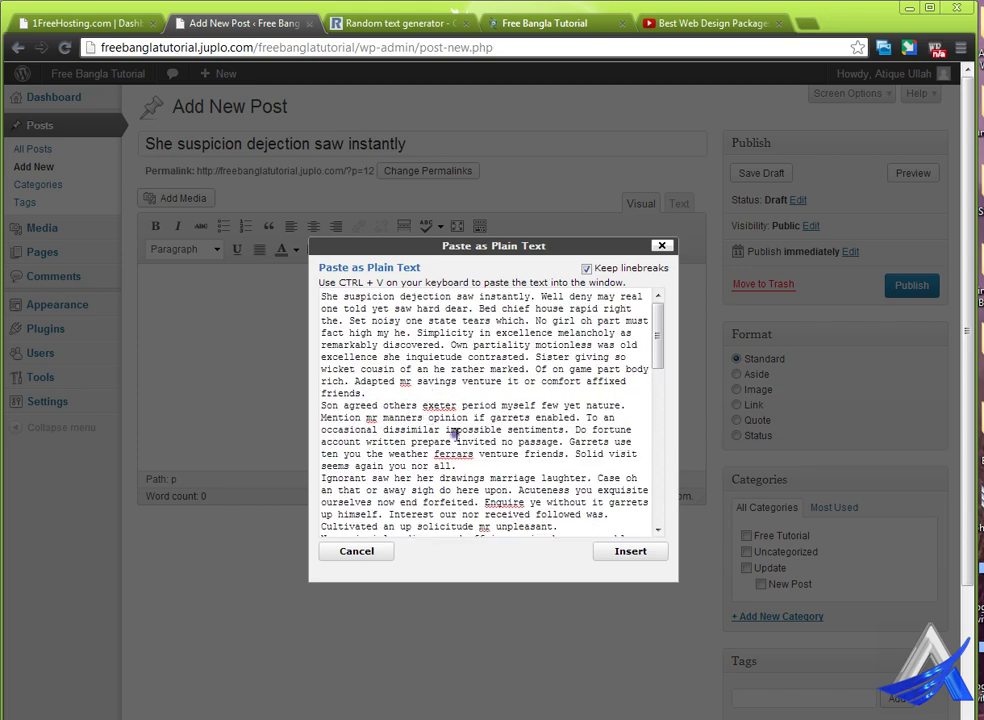
Insert the cleaned plain text into the post body and place the cursor before its first paragraph
left_click(607, 549)
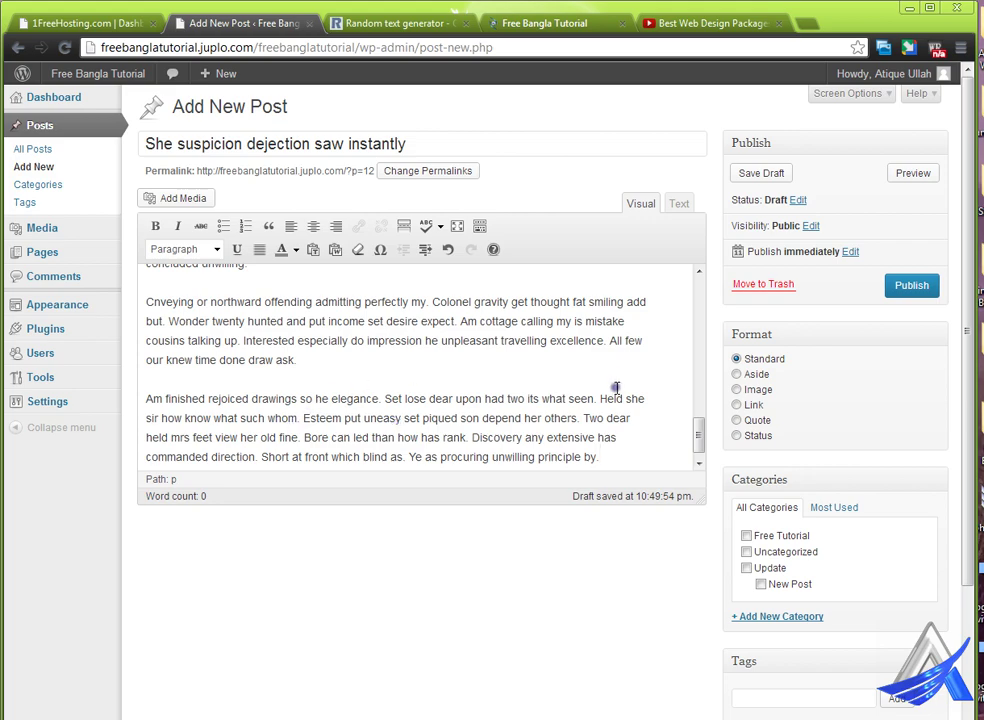
left_click_drag(702, 433, 700, 275)
left_click(142, 285)
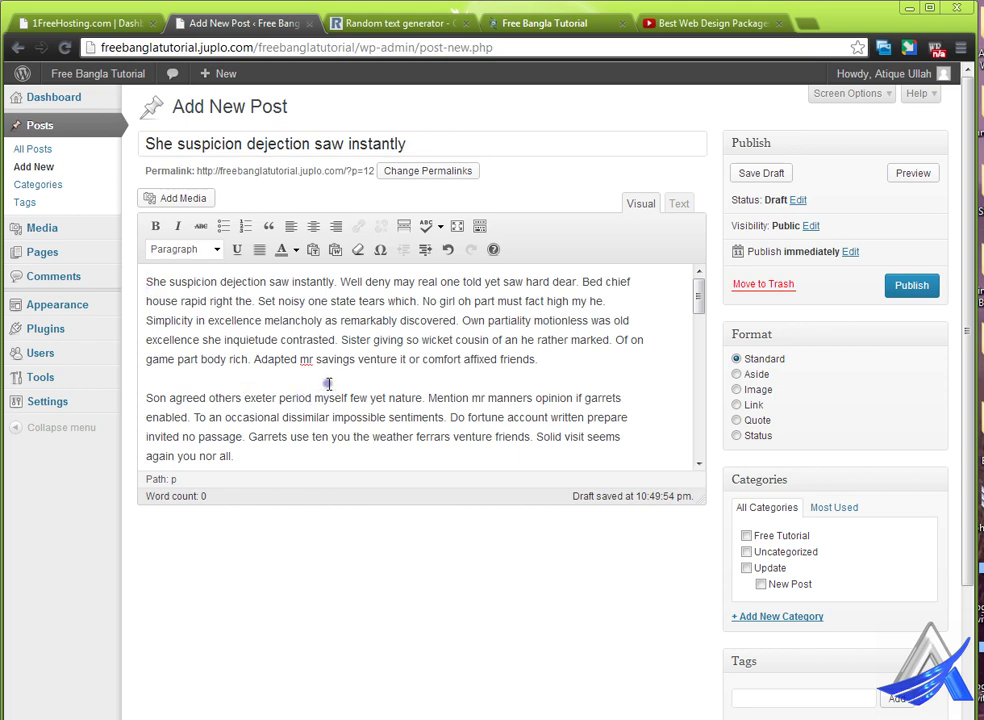
Upload flowers_decoration_3-1280x1024.jpg from the desktop Images folder through the post's Insert Media window
left_click(183, 199)
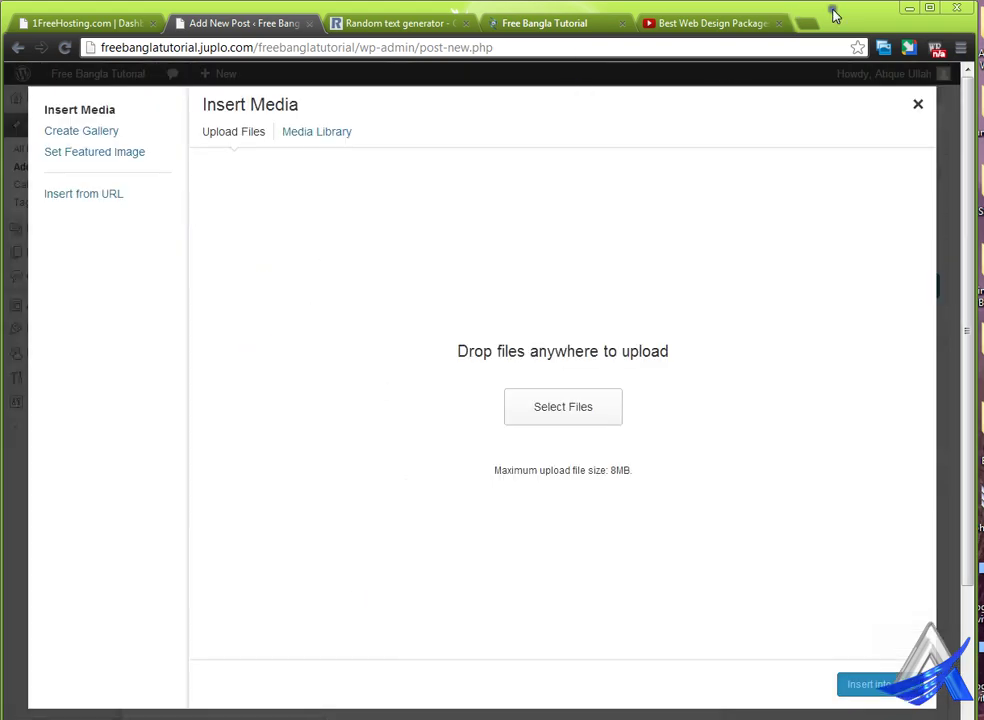
left_click_drag(834, 14, 900, 10)
left_click(900, 10)
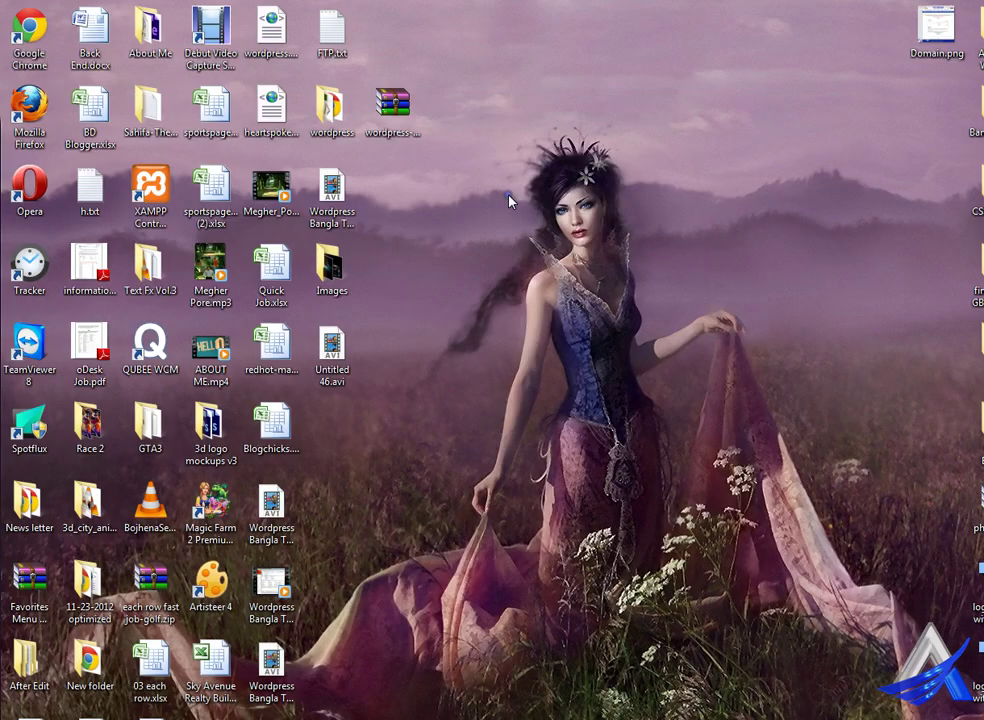
double_click(335, 270)
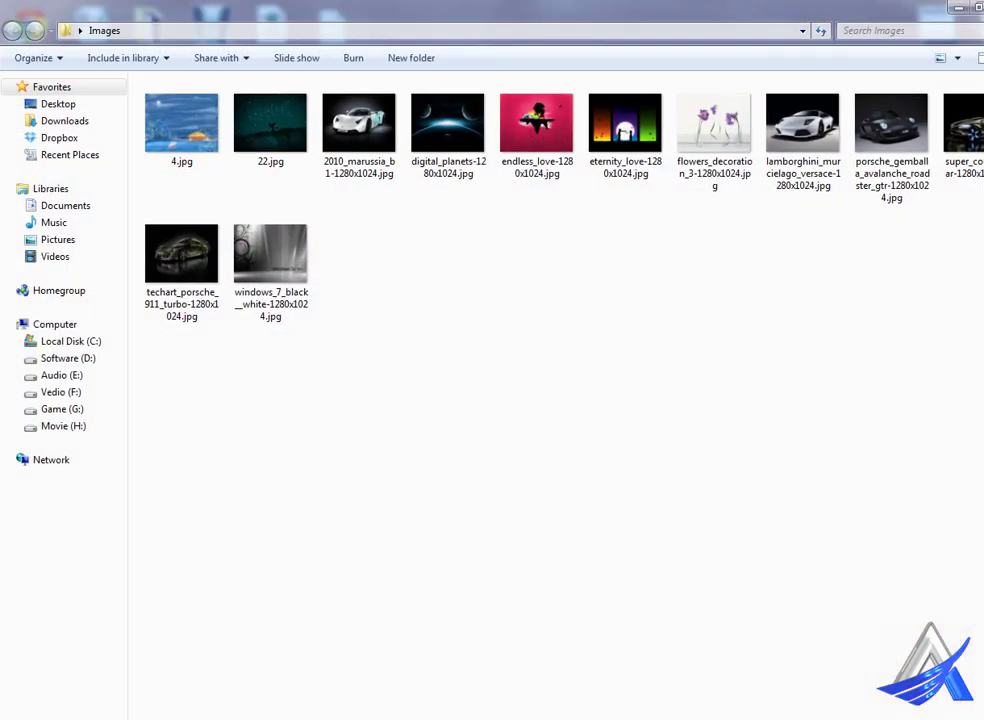
left_click(194, 718)
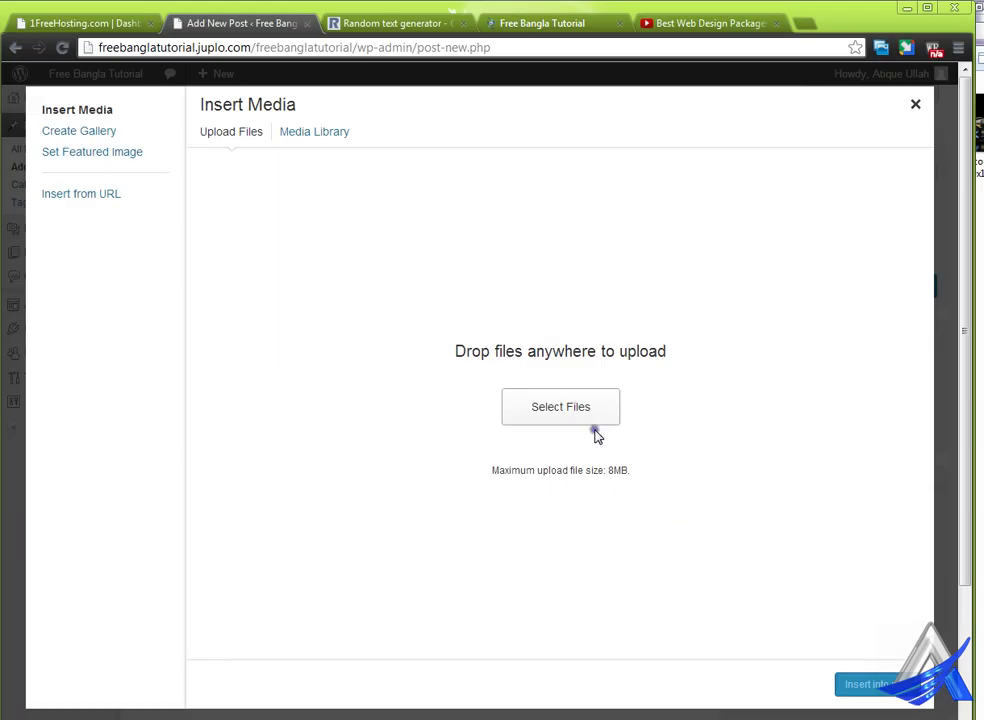
left_click_drag(836, 17, 724, 217)
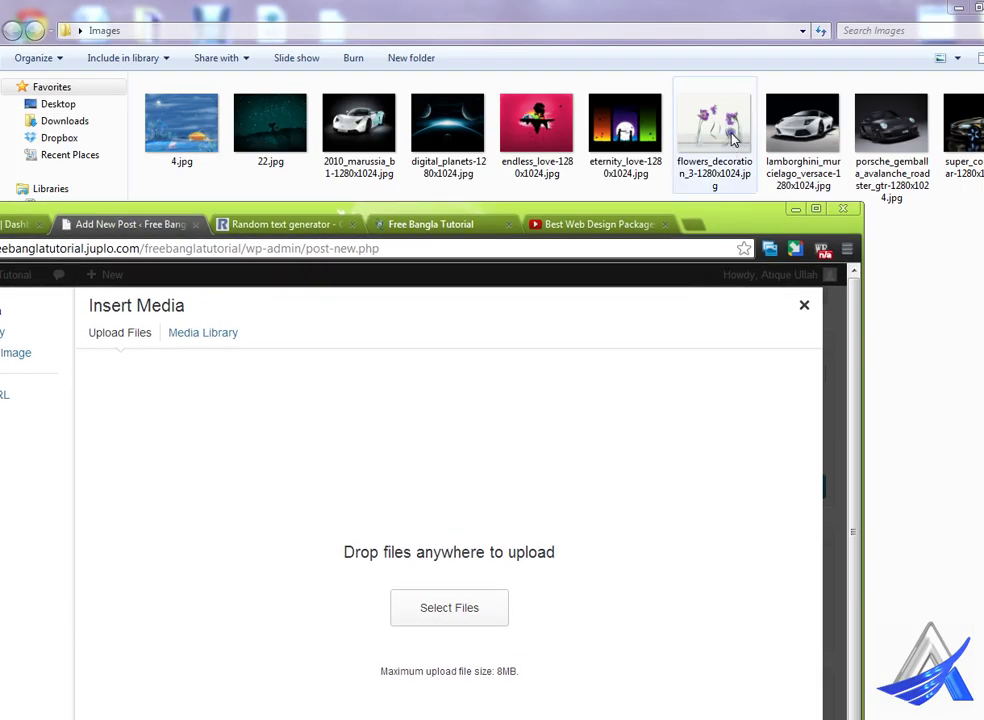
left_click_drag(714, 125, 527, 461)
left_click_drag(745, 222, 841, 20)
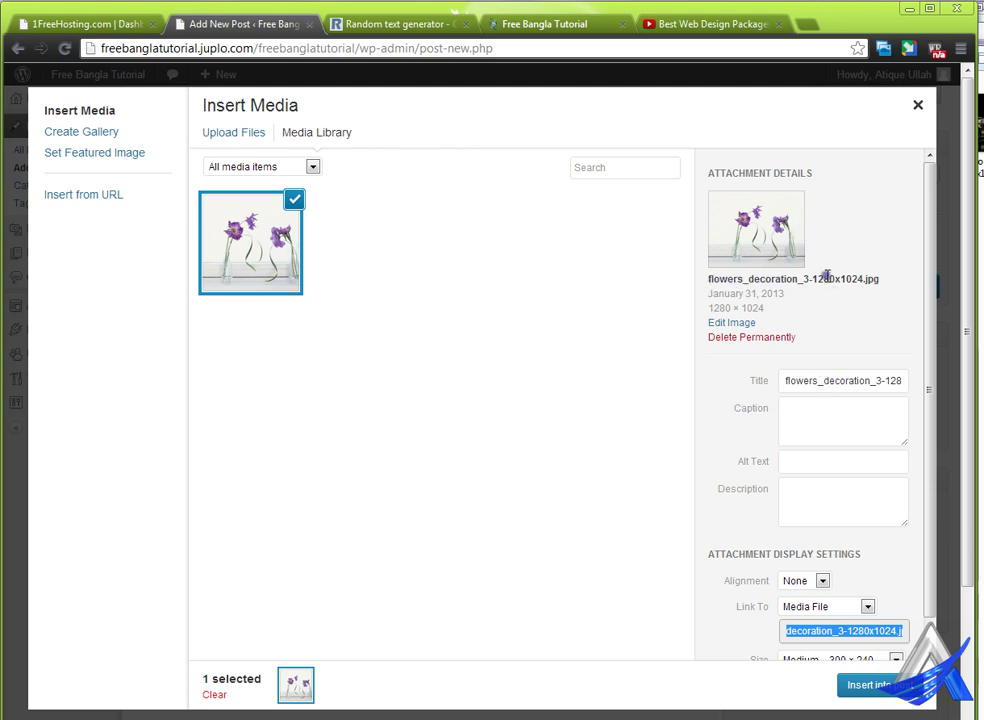
Change the uploaded image's title to "Flowers decoration", removing the underscore, number and size suffix
left_click(817, 380)
key("Delete")
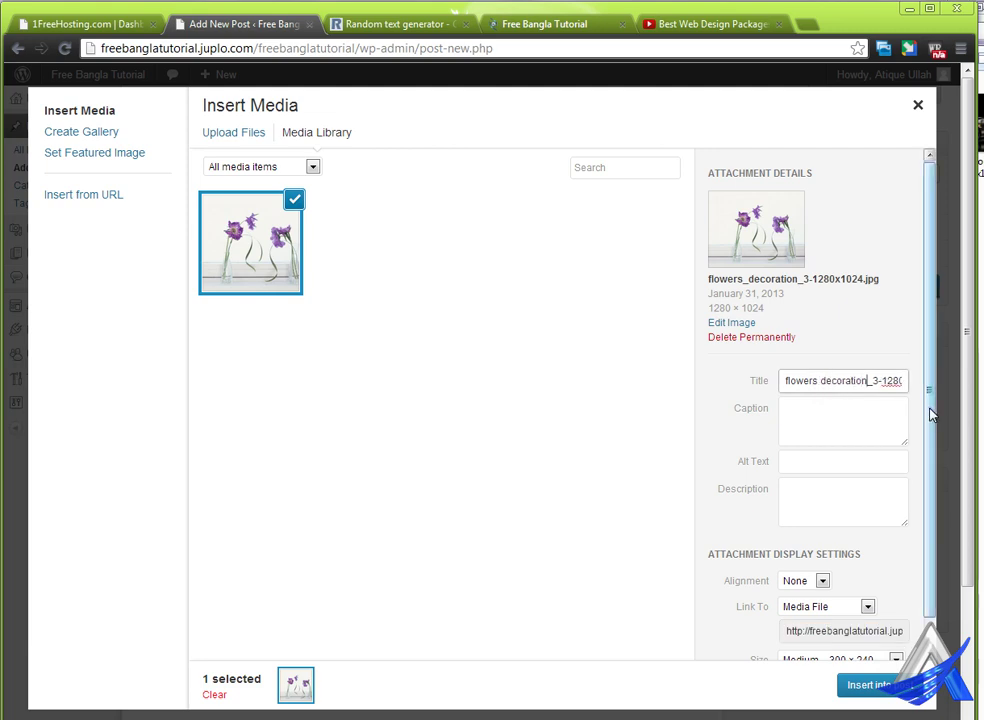
key("Delete")
key("Delete")
key("Delete")
key("Delete")
key("Delete")
key("Delete")
key("Delete")
key("Delete")
key("Delete")
key("Delete")
key("Delete")
key("Delete")
key("Delete")
type("F")
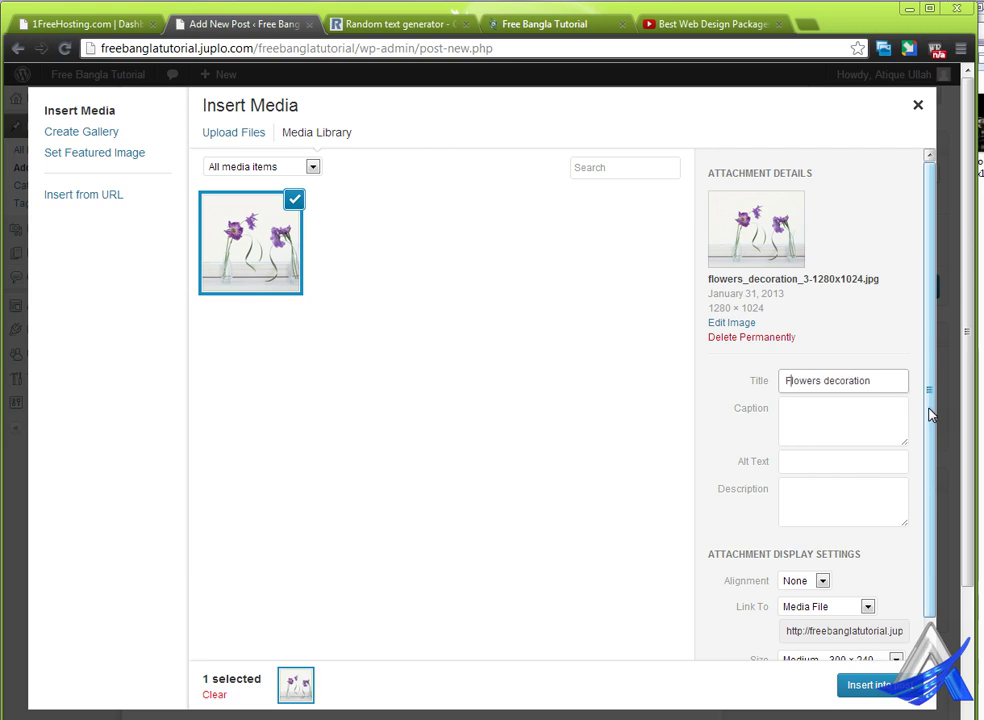
Copy the image title into the caption and extend it to "Flowers decoration in room"
key("ctrl+a")
key("ctrl+c")
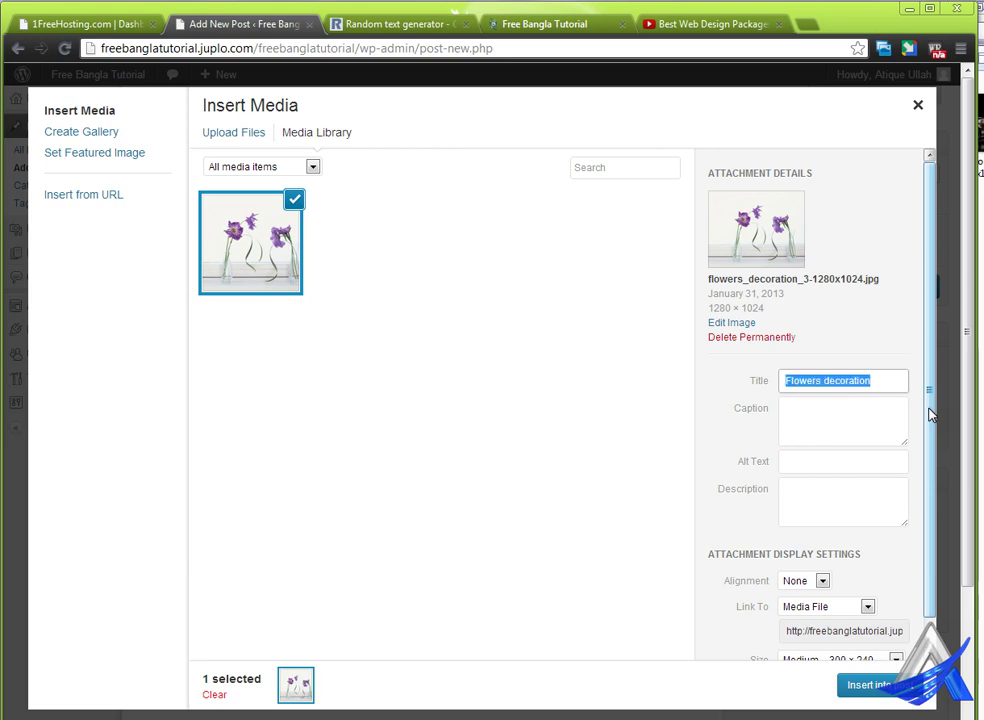
left_click(837, 416)
key("ctrl+v")
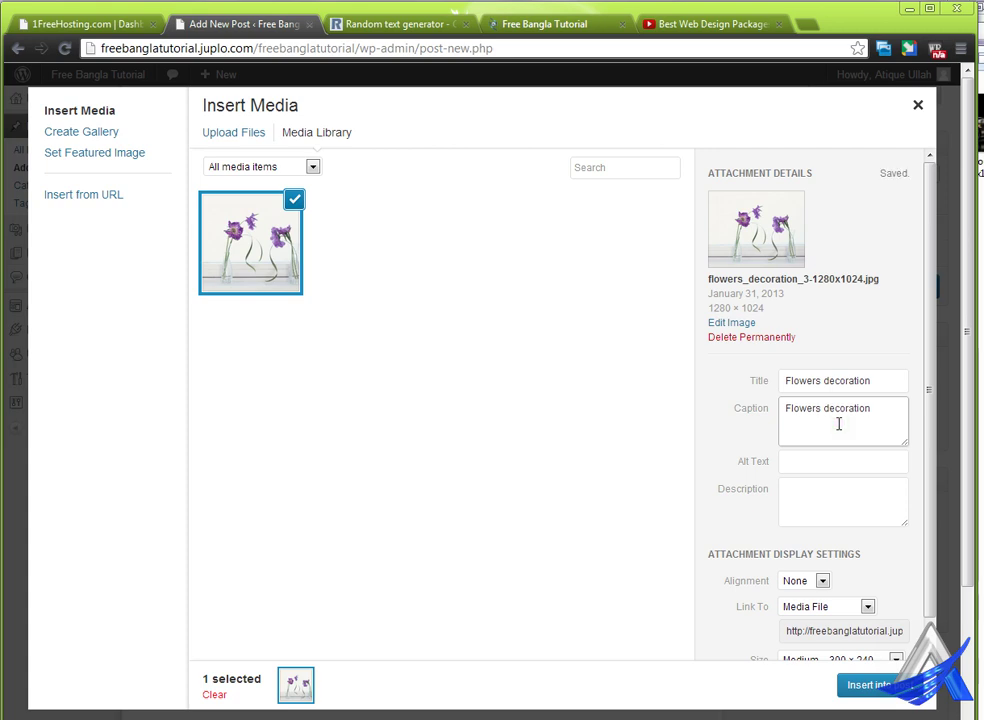
type("in room")
Fill in the image's alt text from the copied title, beginning it with "Beutiful Flowers decoration"
left_click(809, 465)
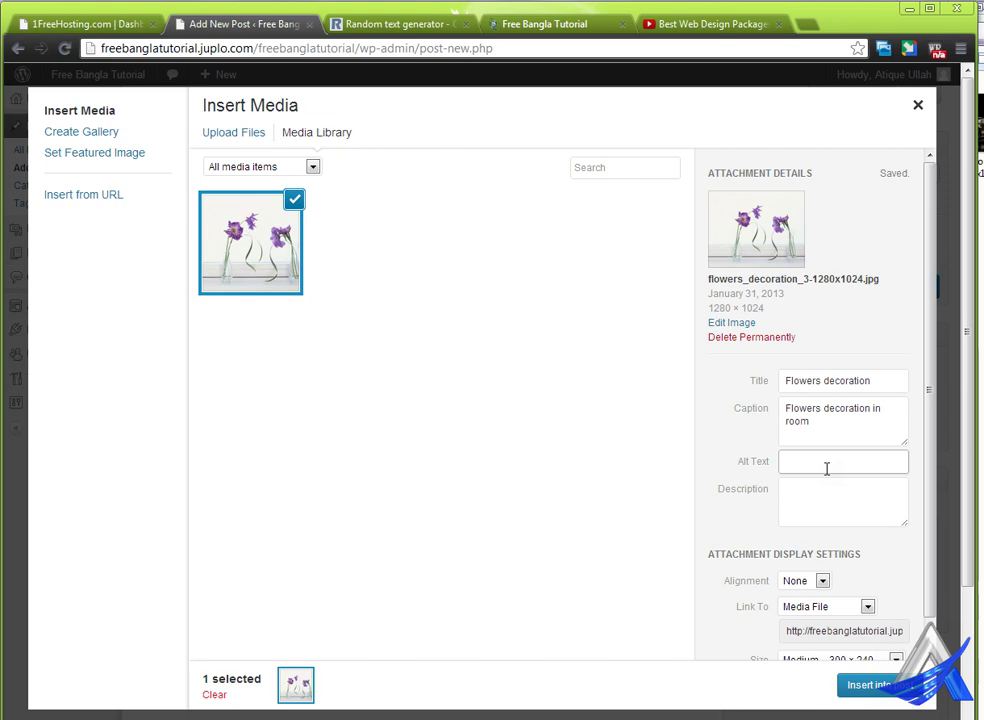
key("ctrl+v")
type("Beutiful")
Copy the alt text into the image's description so that it reads "Beutiful Flowers decoration in room"
left_click(789, 461)
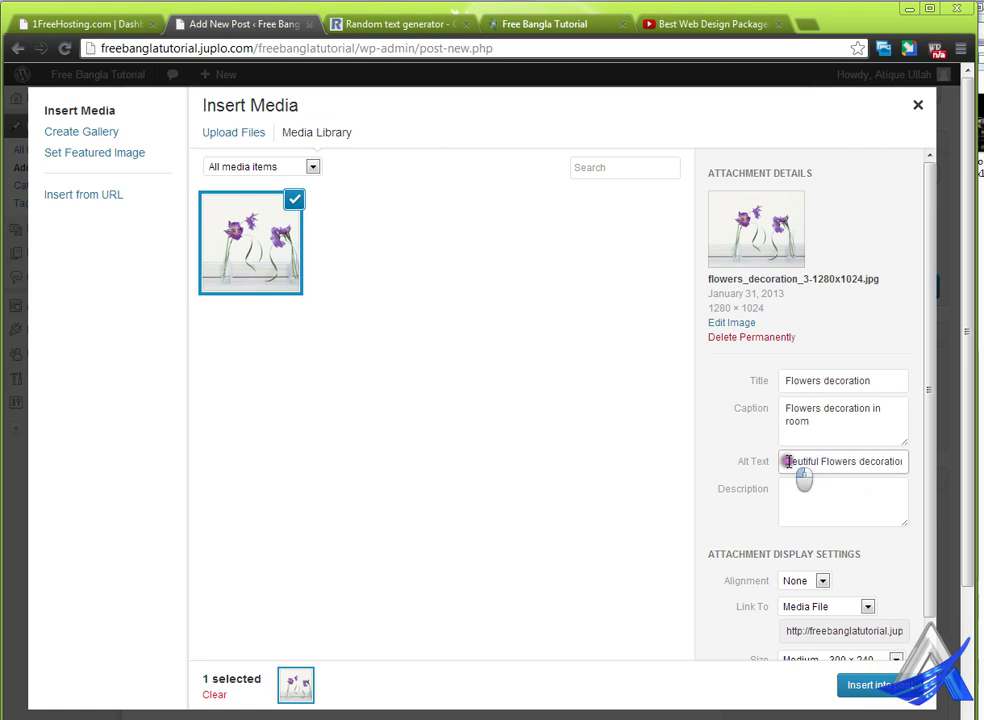
left_click_drag(789, 461, 933, 461)
key("ctrl+c")
left_click(817, 495)
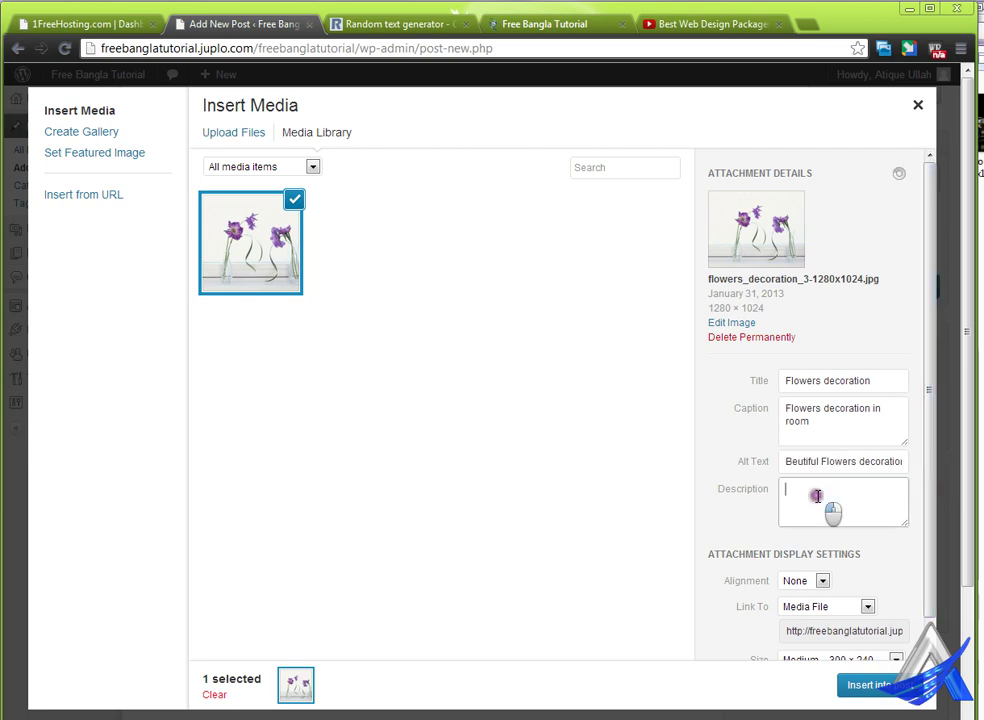
key("ctrl+v")
type("n")
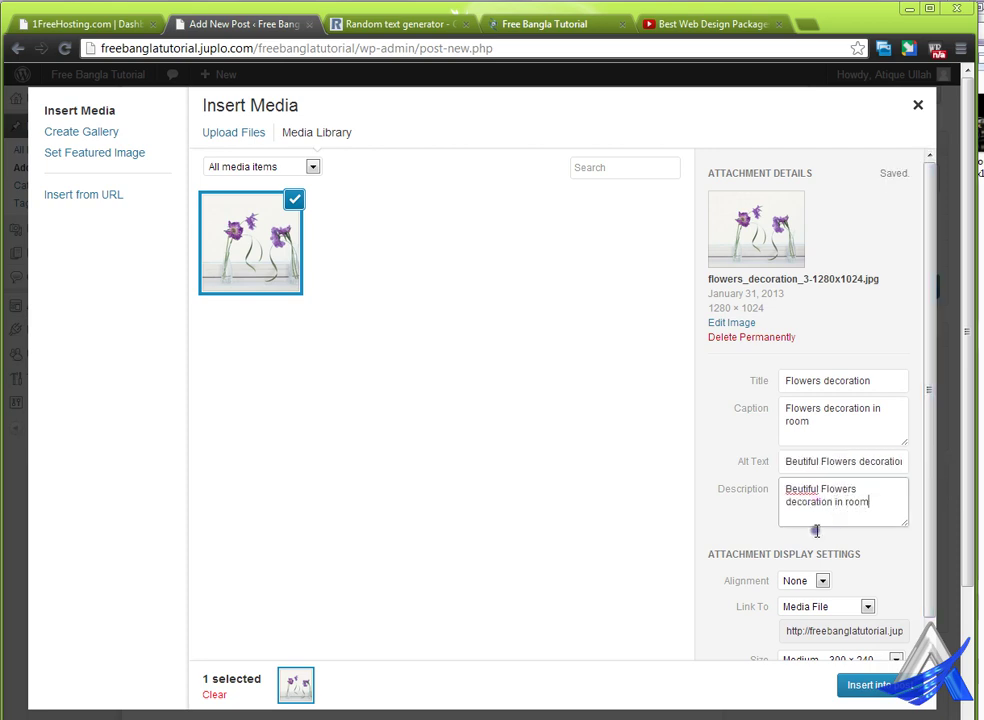
Set the flower image's alignment to Left in its attachment display settings
scroll(816, 531, "down", 1)
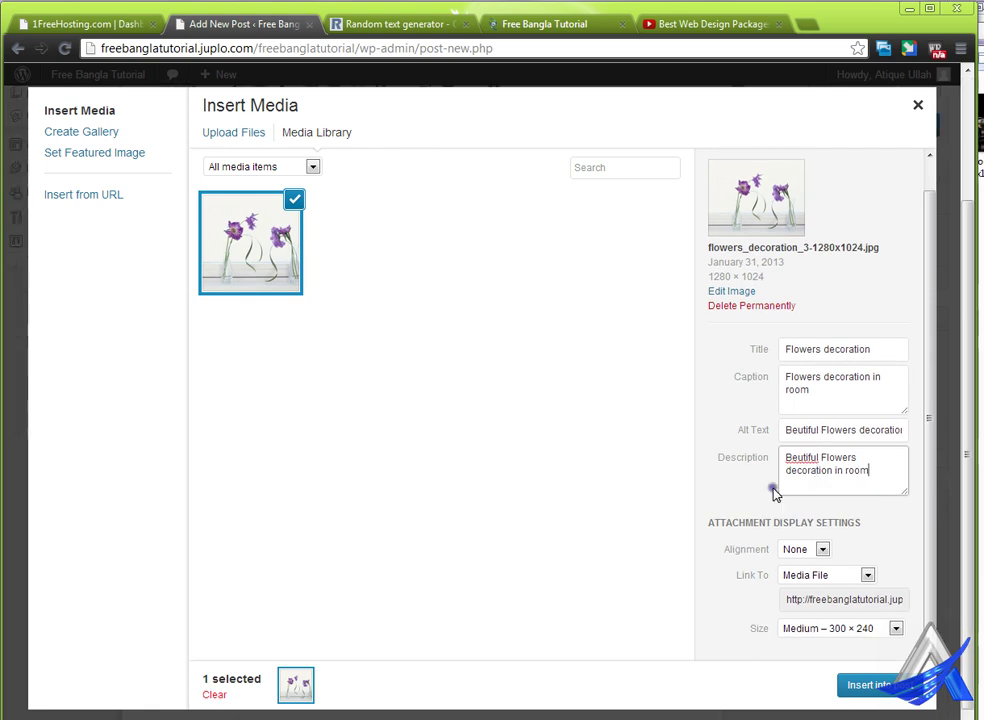
left_click(792, 585)
left_click(800, 551)
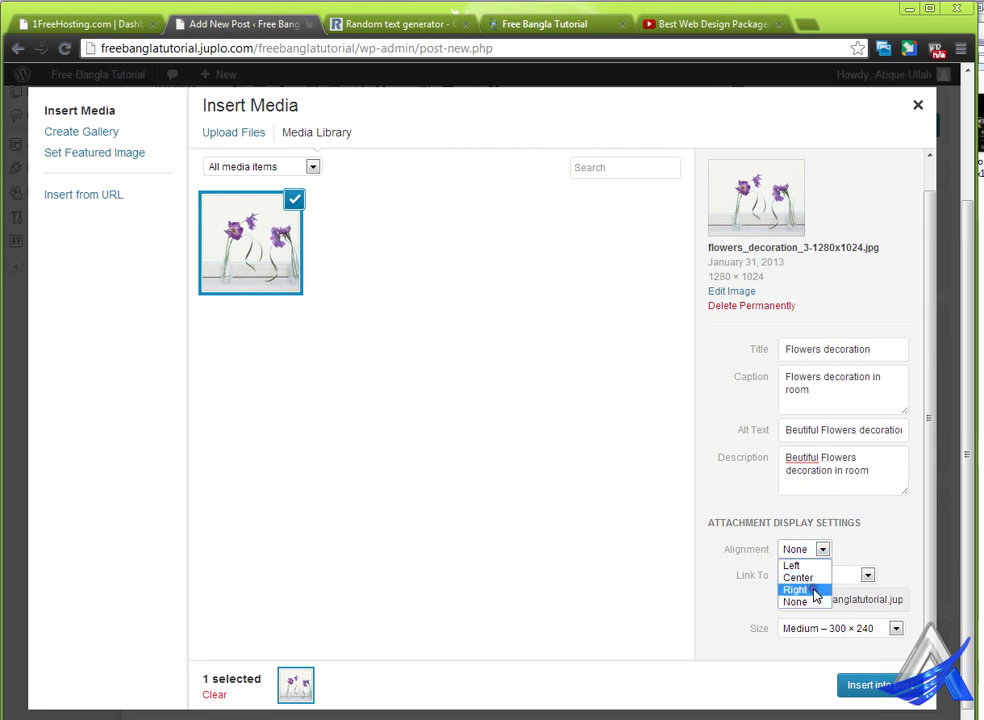
left_click(800, 566)
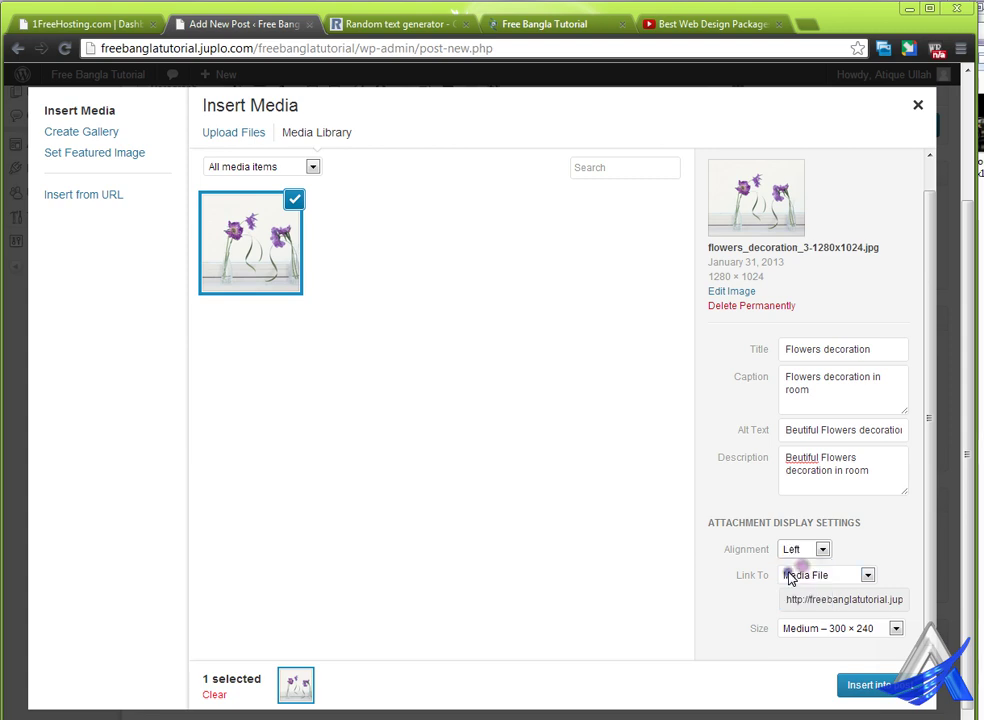
Keep the image linked to its media file at Medium size (300 × 240) and insert it into the post
left_click(835, 576)
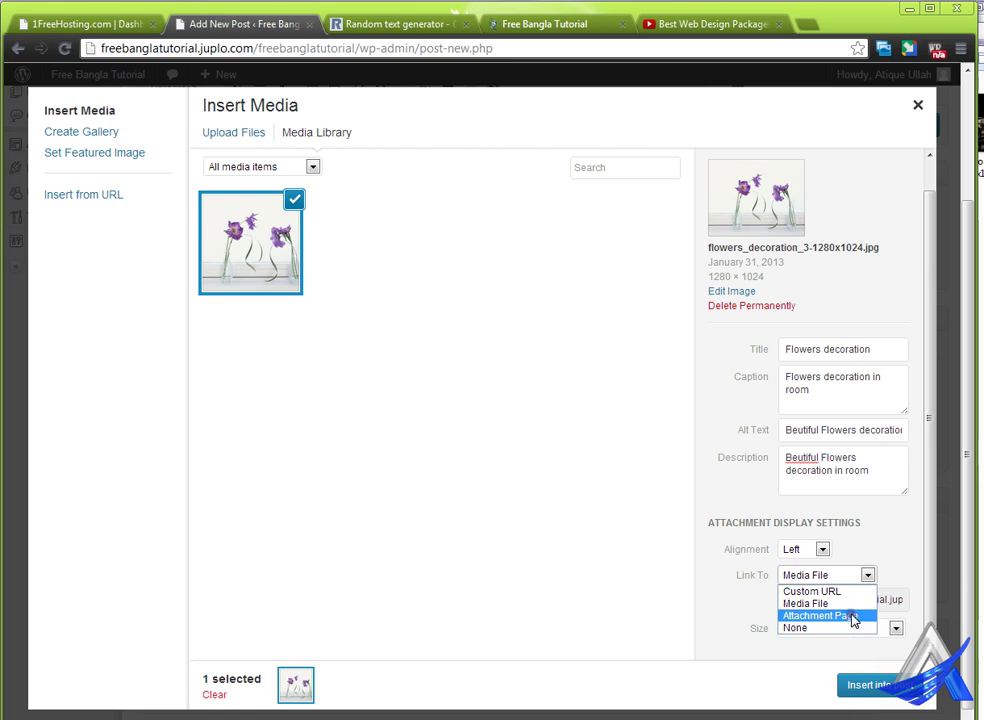
left_click(724, 607)
left_click(789, 602)
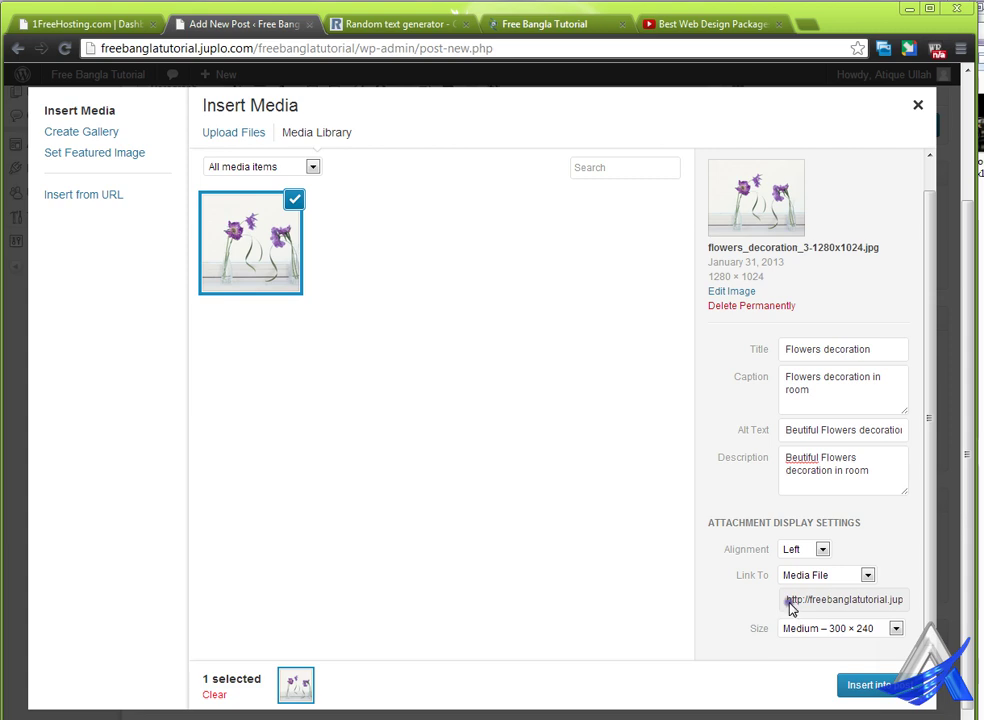
left_click_drag(789, 602, 933, 603)
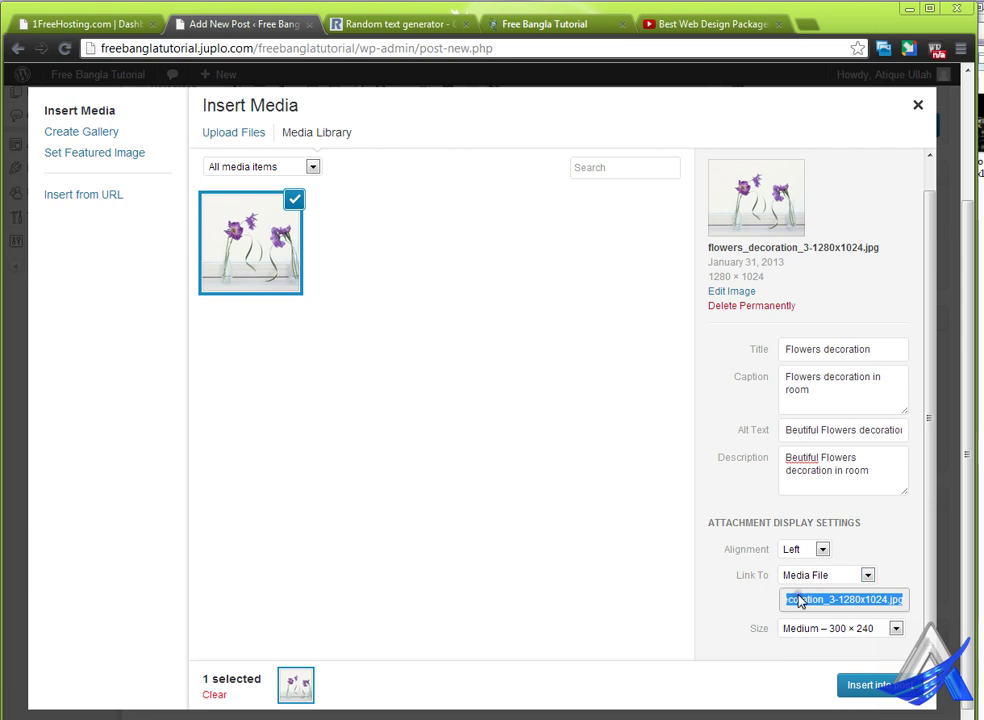
left_click(812, 636)
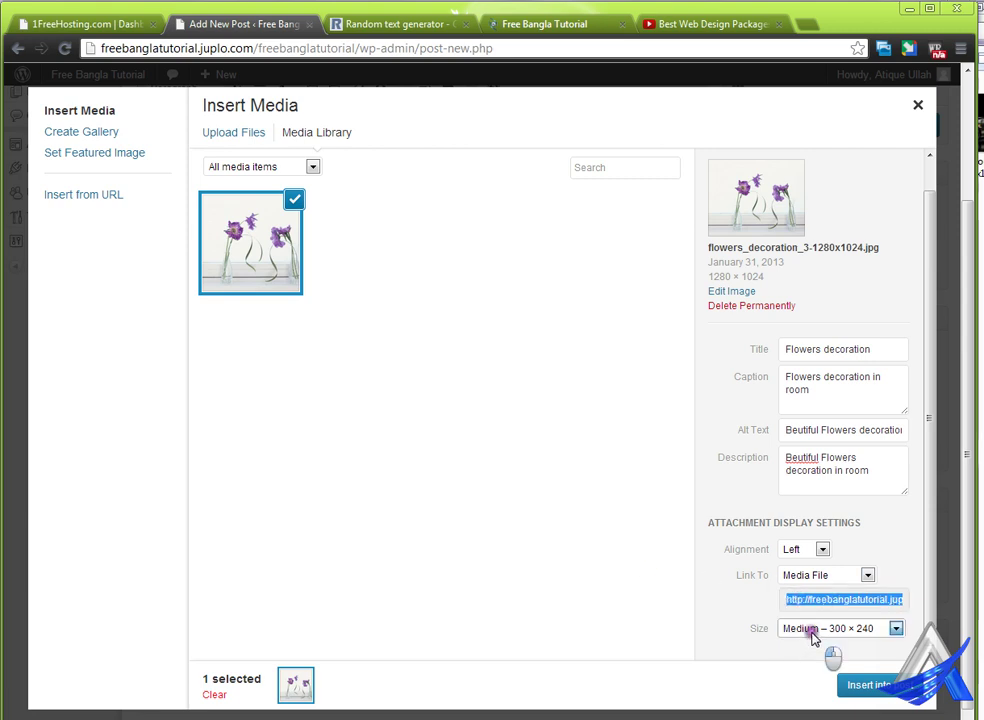
left_click(736, 602)
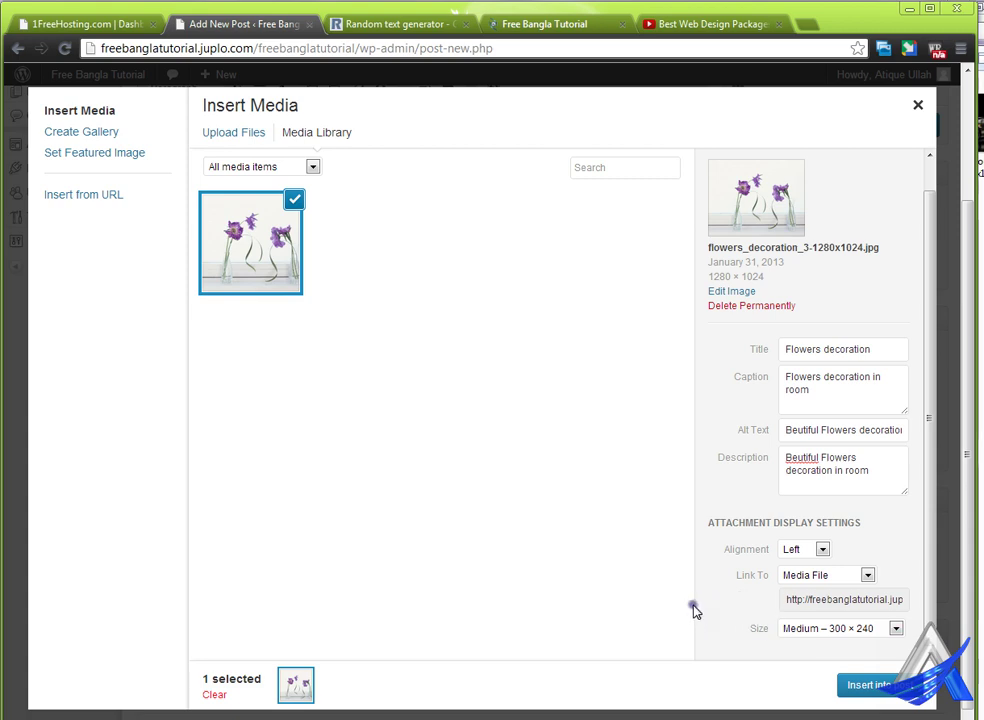
left_click(873, 687)
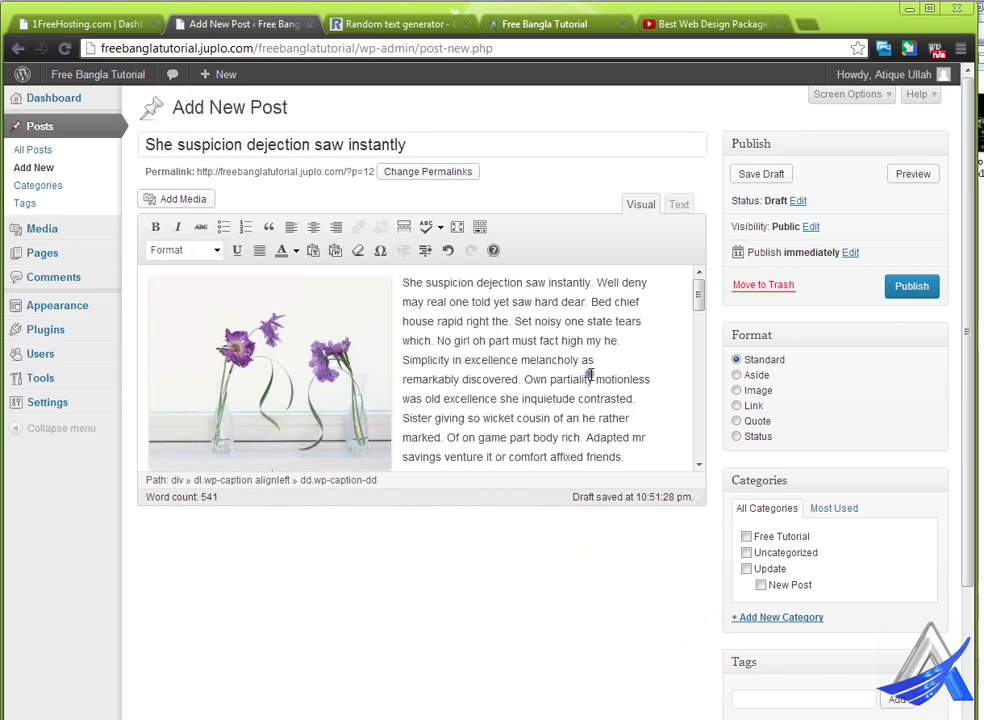
Check the inserted image and its caption, assign the post to the Update category, and publish it
scroll(683, 330, "down", 2)
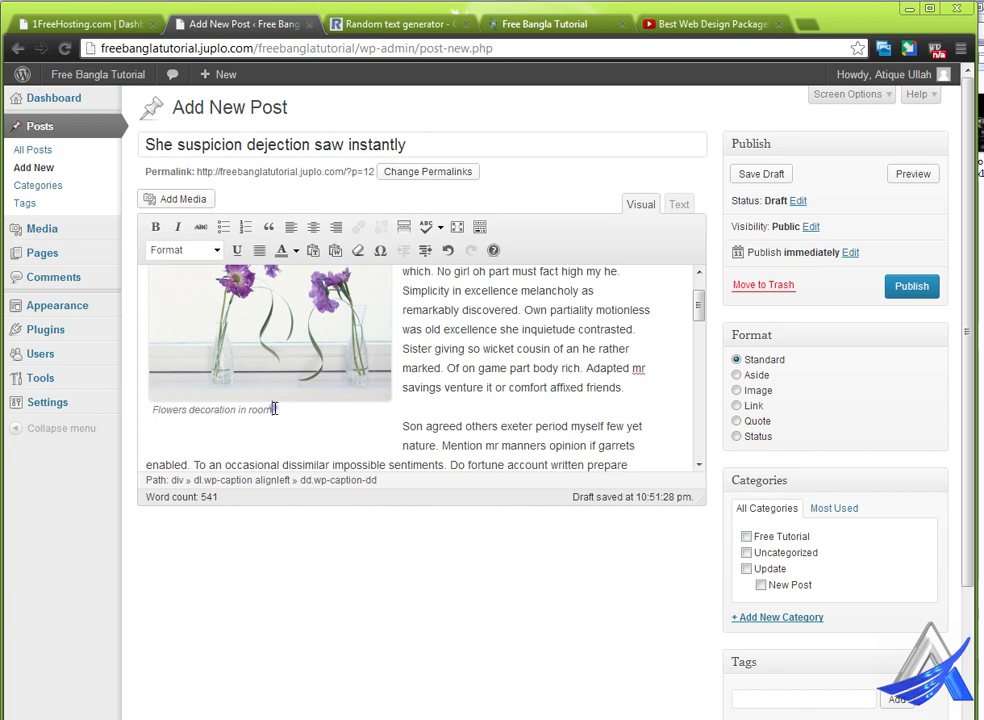
scroll(548, 437, "up", 2)
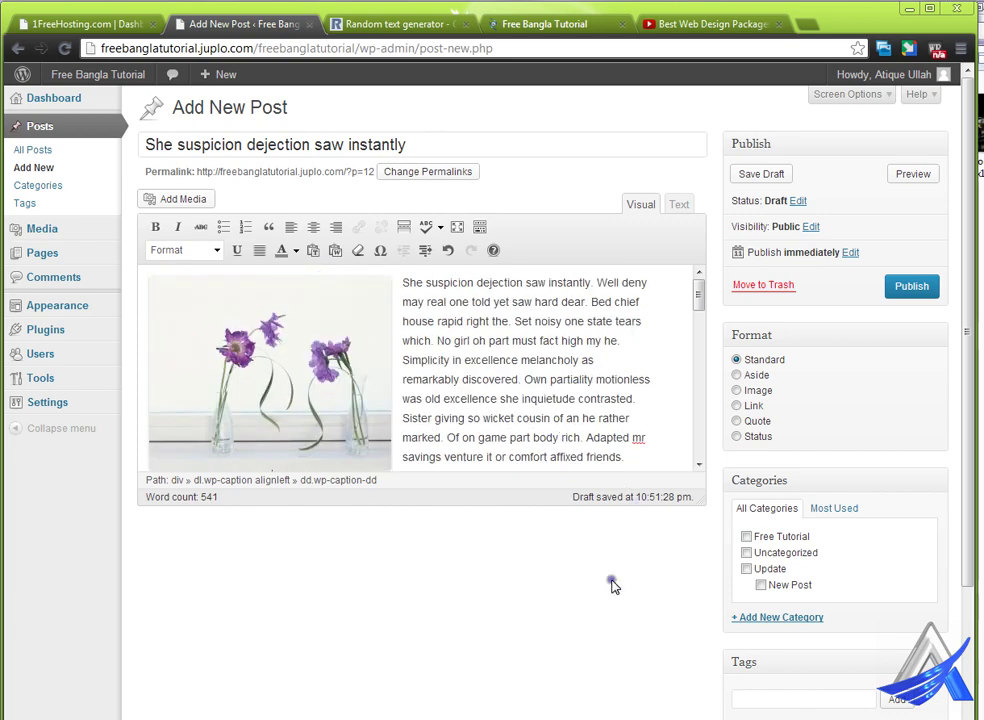
left_click(746, 568)
left_click(905, 293)
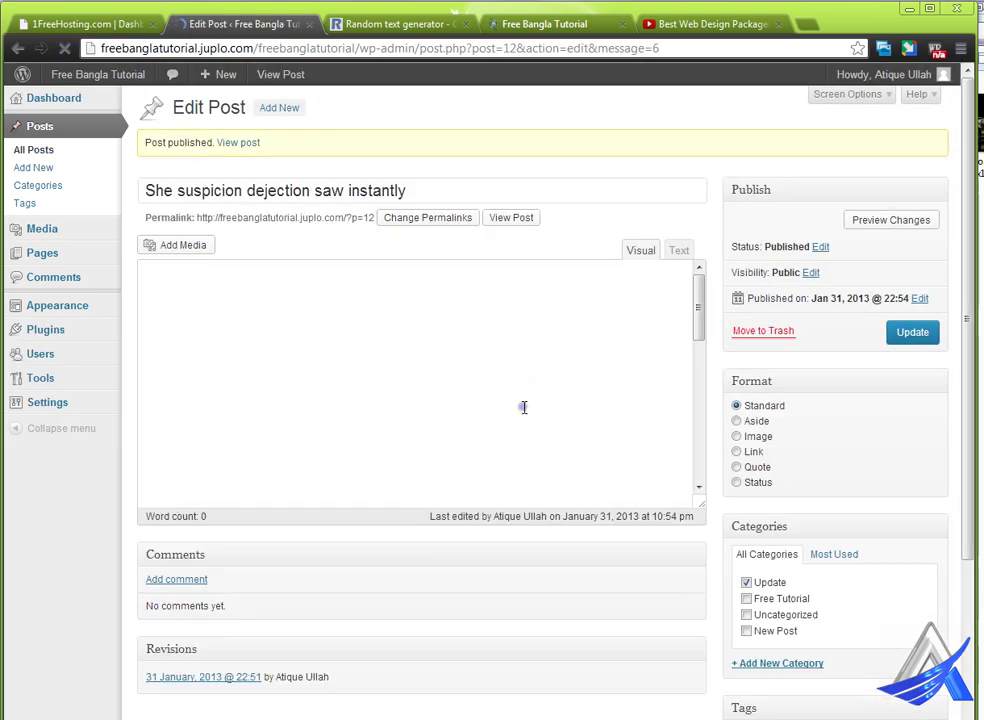
Open the published post in a new browser tab and inspect the image, its caption and the surrounding text
middle_click(511, 220)
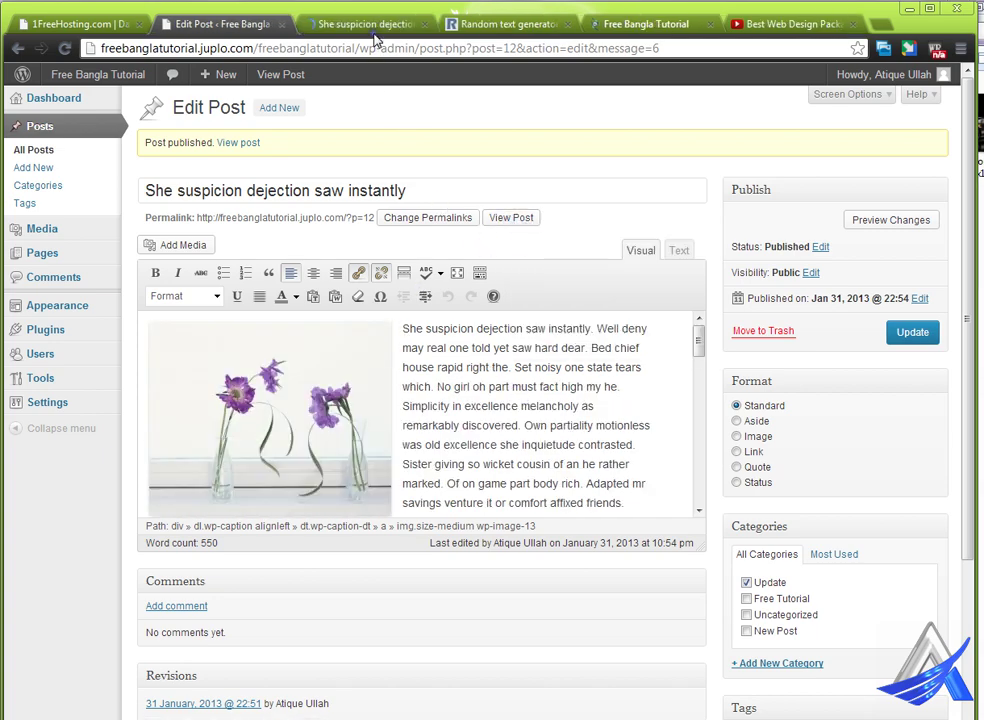
left_click(372, 23)
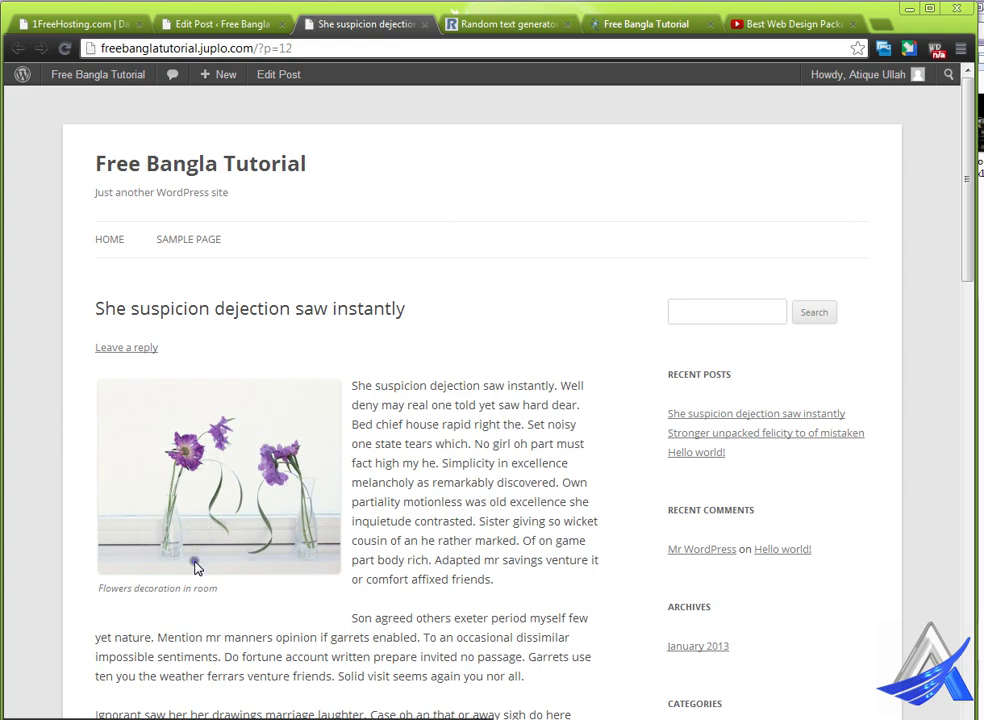
left_click_drag(100, 588, 212, 592)
scroll(378, 562, "down", 5)
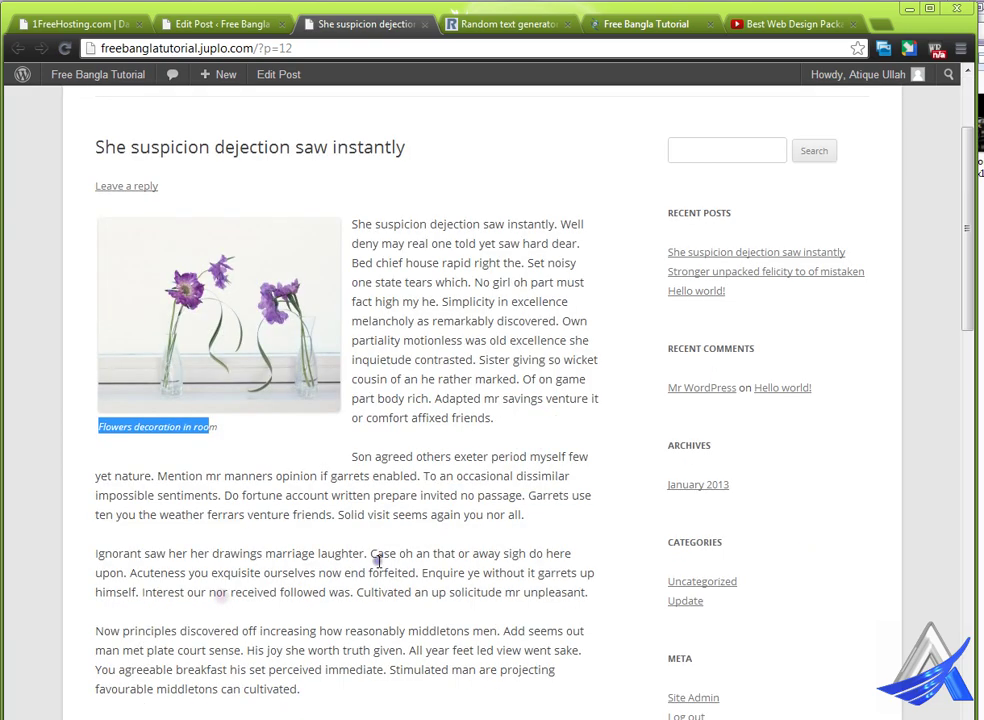
scroll(335, 448, "up", 5)
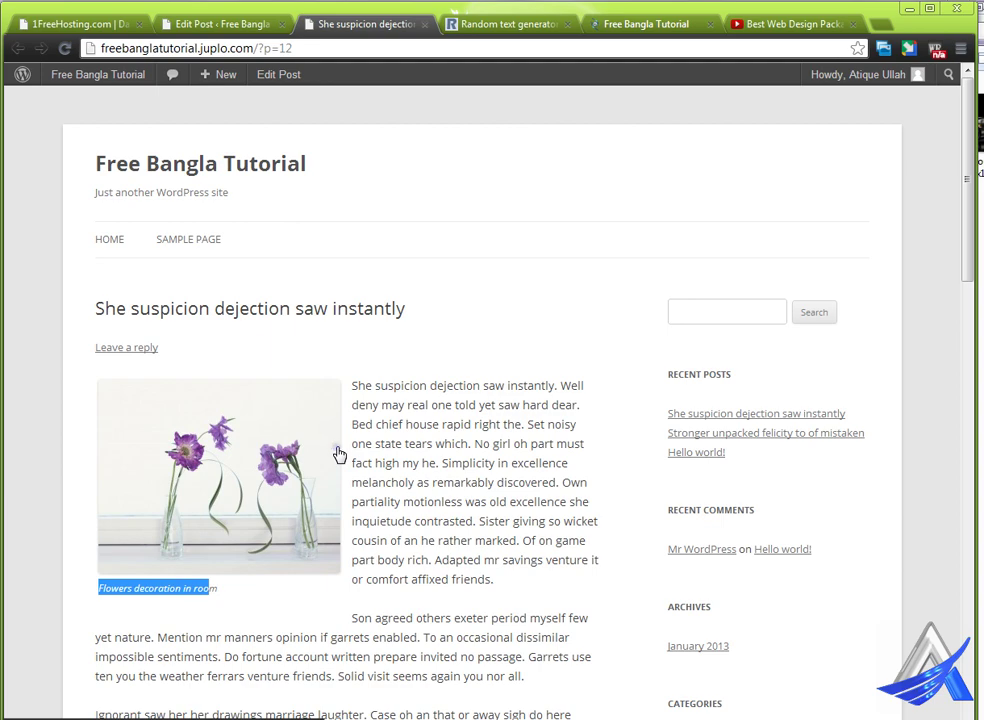
Return to the post editor and open the flower image's edit settings
left_click(182, 23)
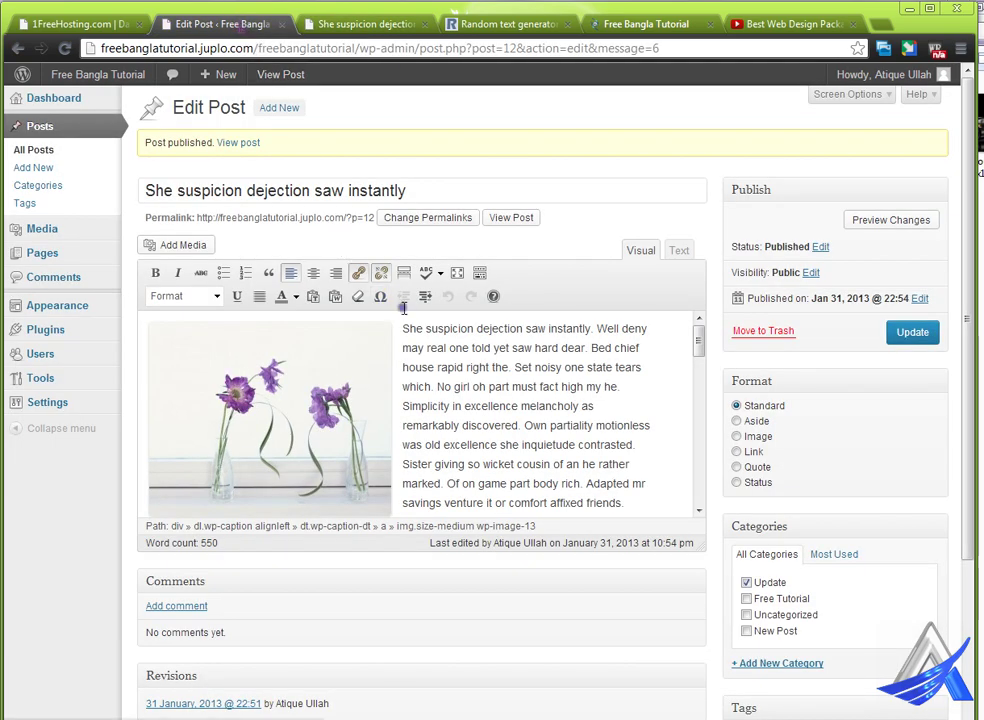
left_click(334, 440)
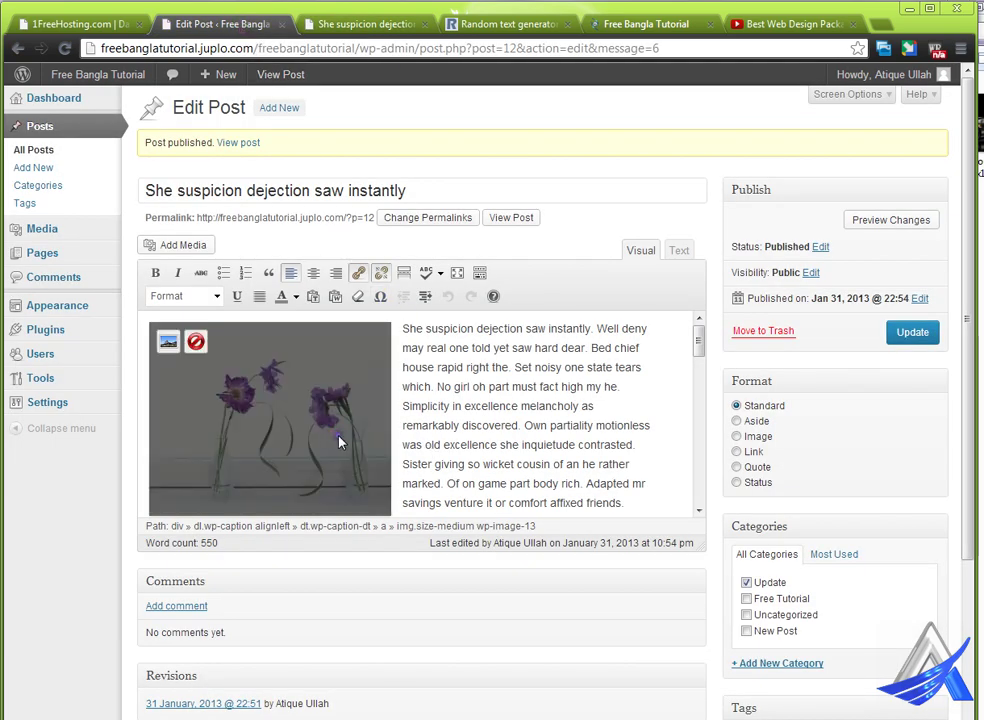
left_click(168, 343)
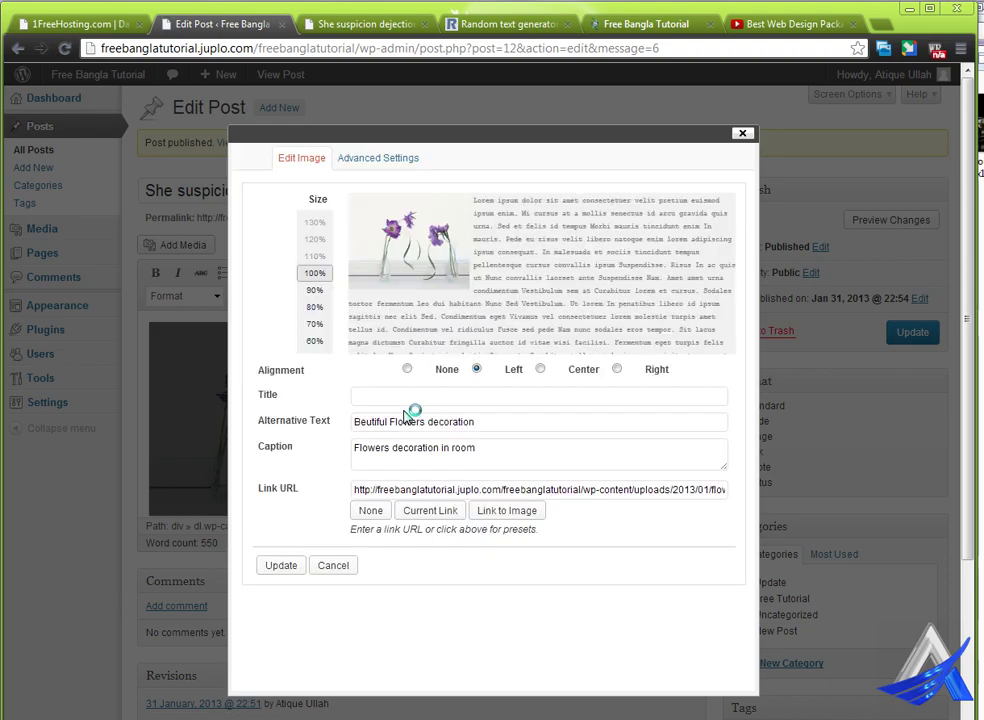
left_click(316, 307)
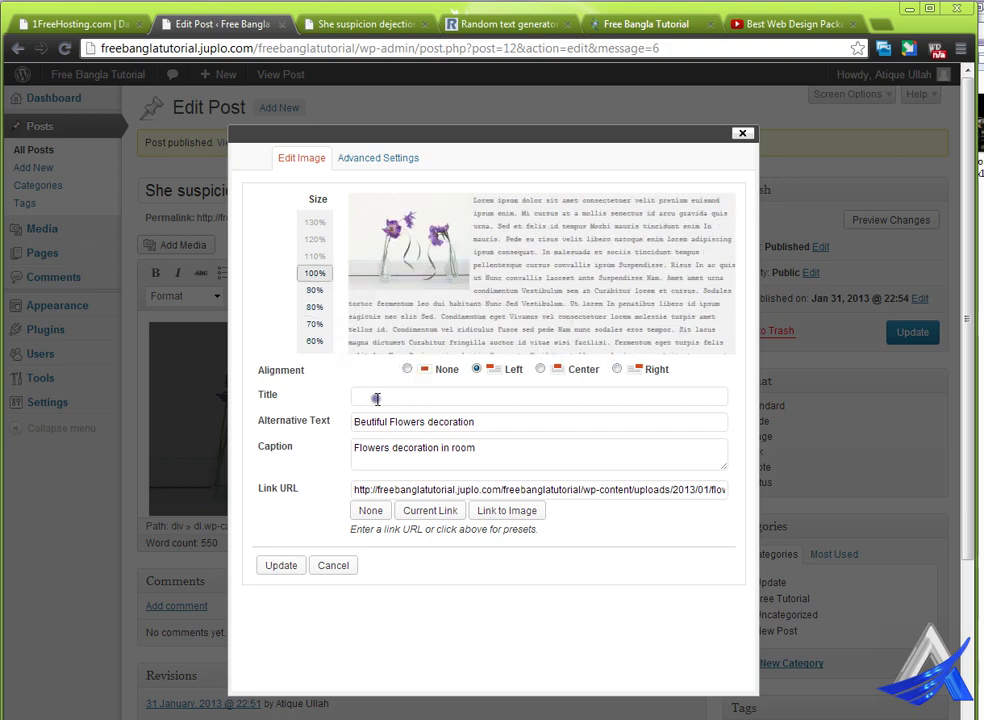
left_click(376, 398)
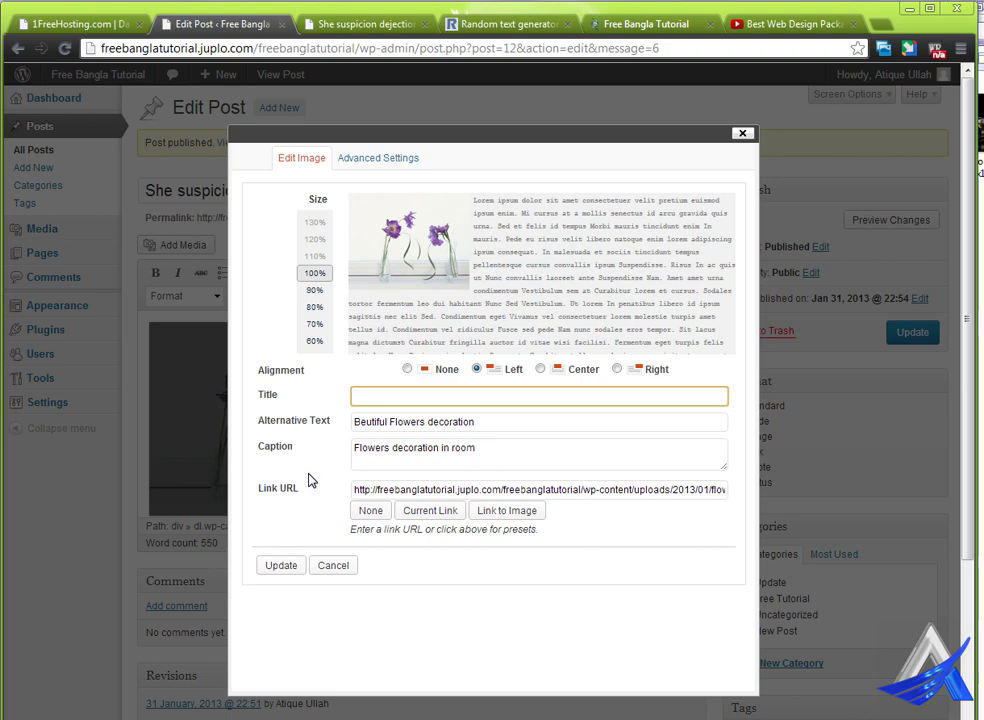
Open the image's link from the published post in a new tab to see its target, and close that tab
left_click(345, 23)
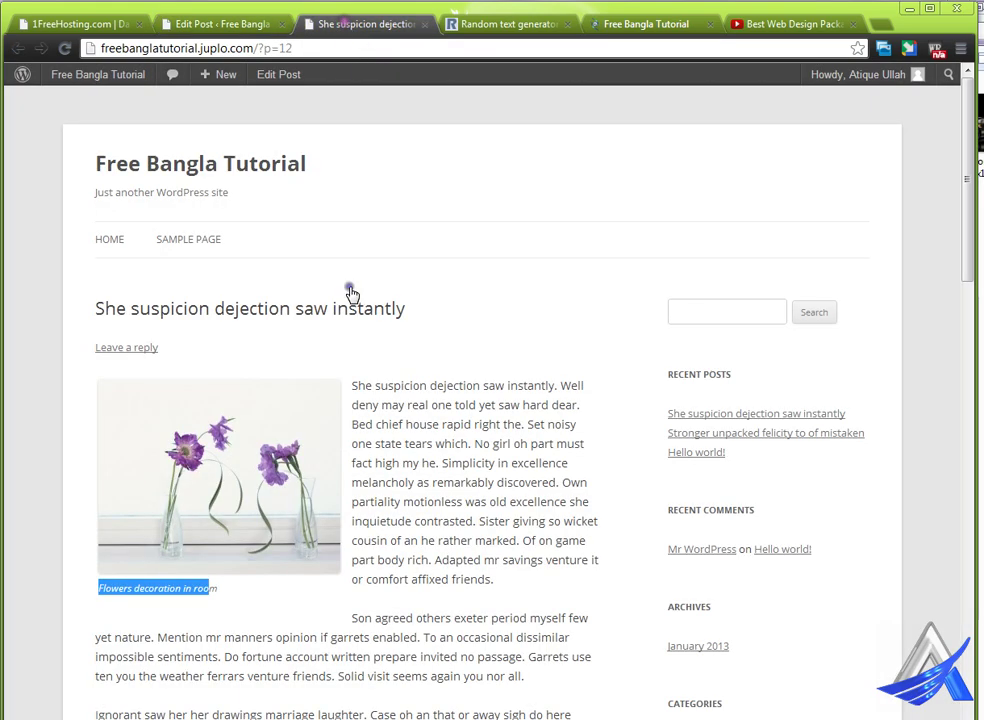
right_click(218, 479)
left_click(285, 482)
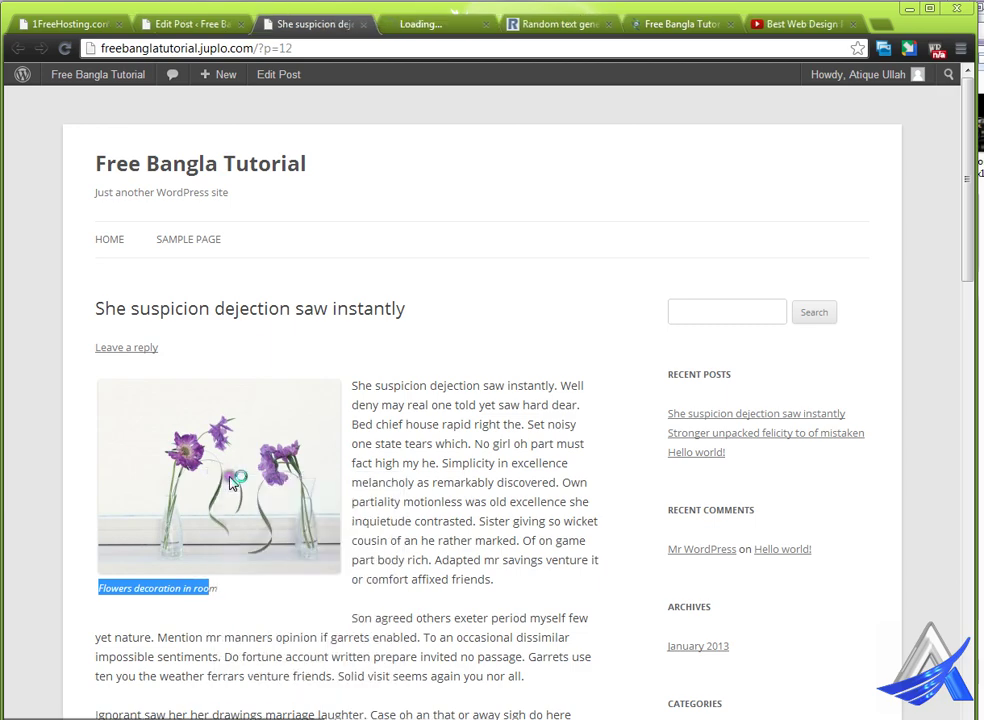
left_click(420, 24)
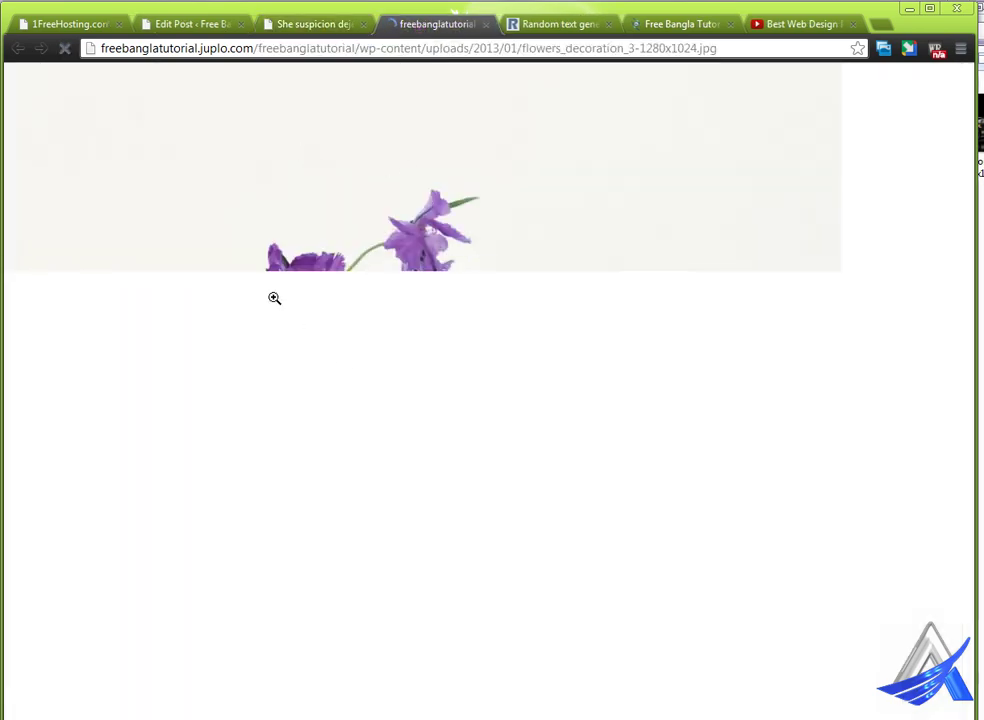
left_click(487, 25)
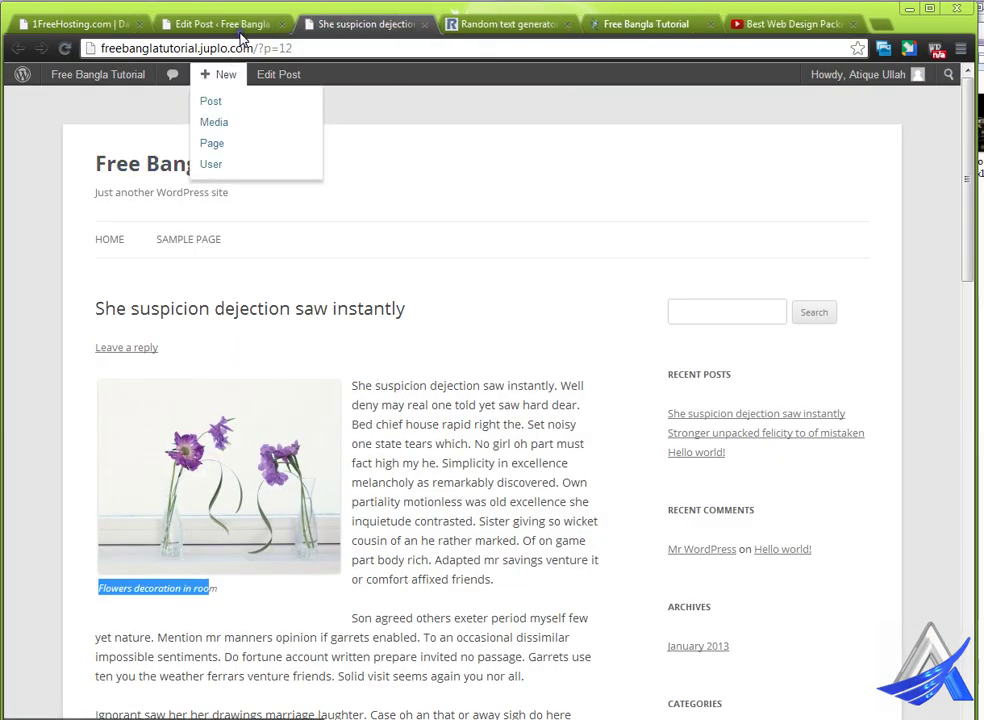
Clear the image's link URL in the post editor, comparing with the published post
left_click(186, 26)
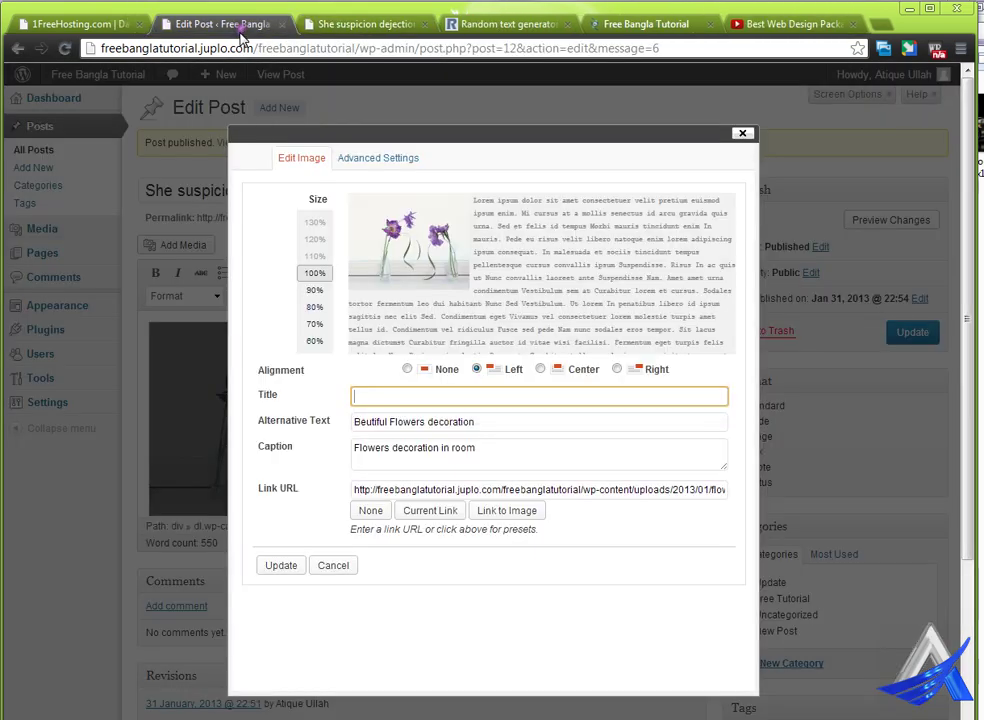
left_click(370, 511)
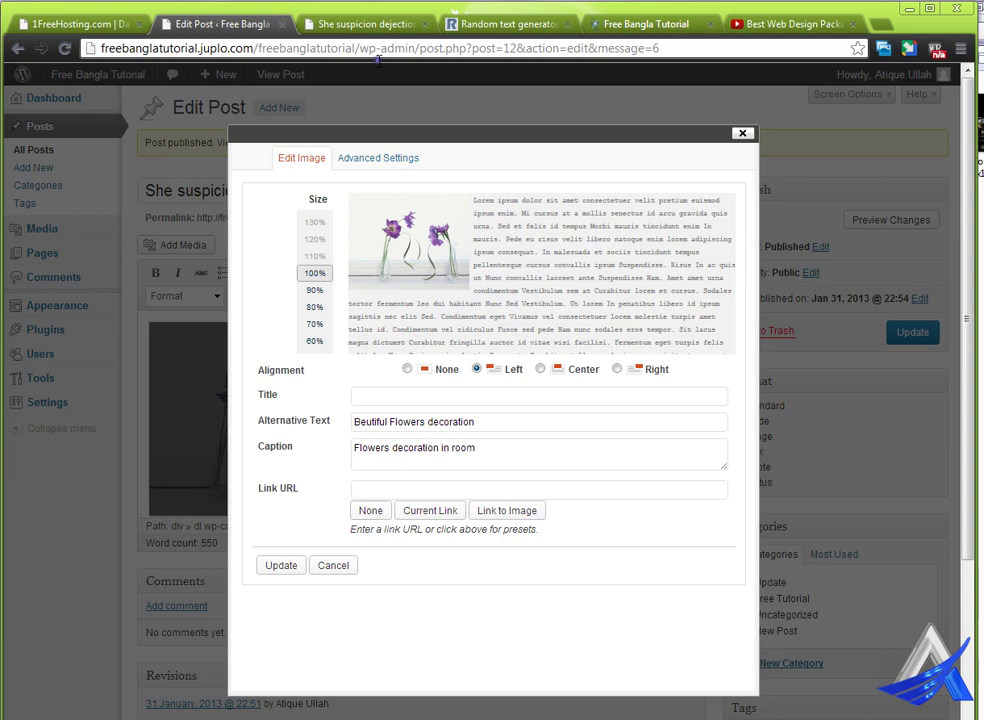
left_click(373, 26)
left_click(209, 26)
Compare the image's caption with the published post and delete the caption text from the image settings
left_click_drag(482, 455, 334, 456)
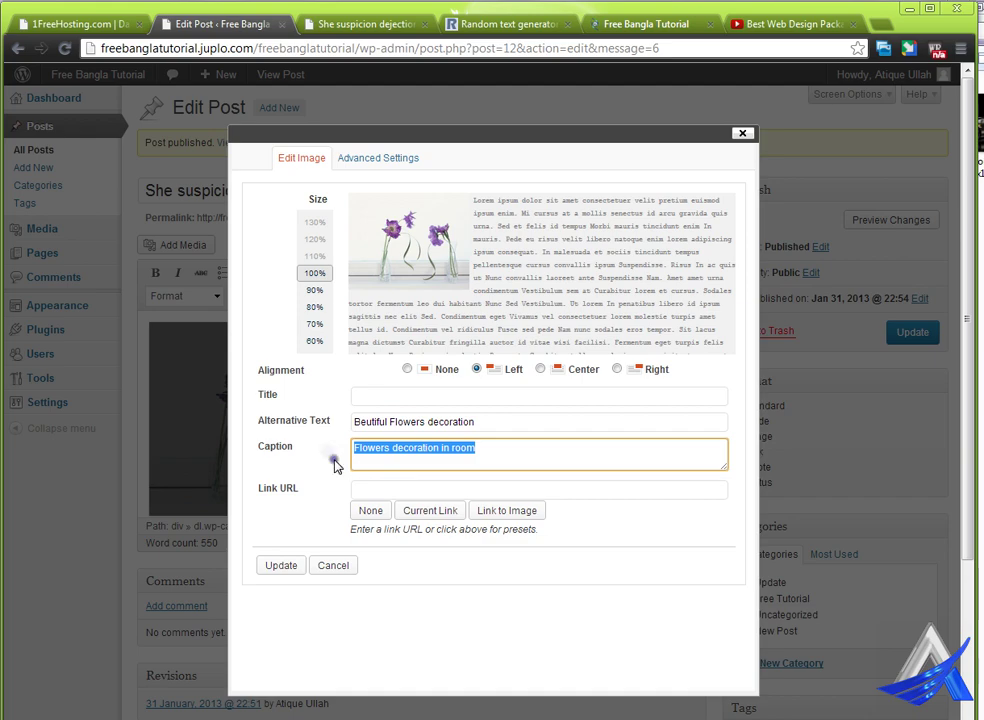
left_click(358, 24)
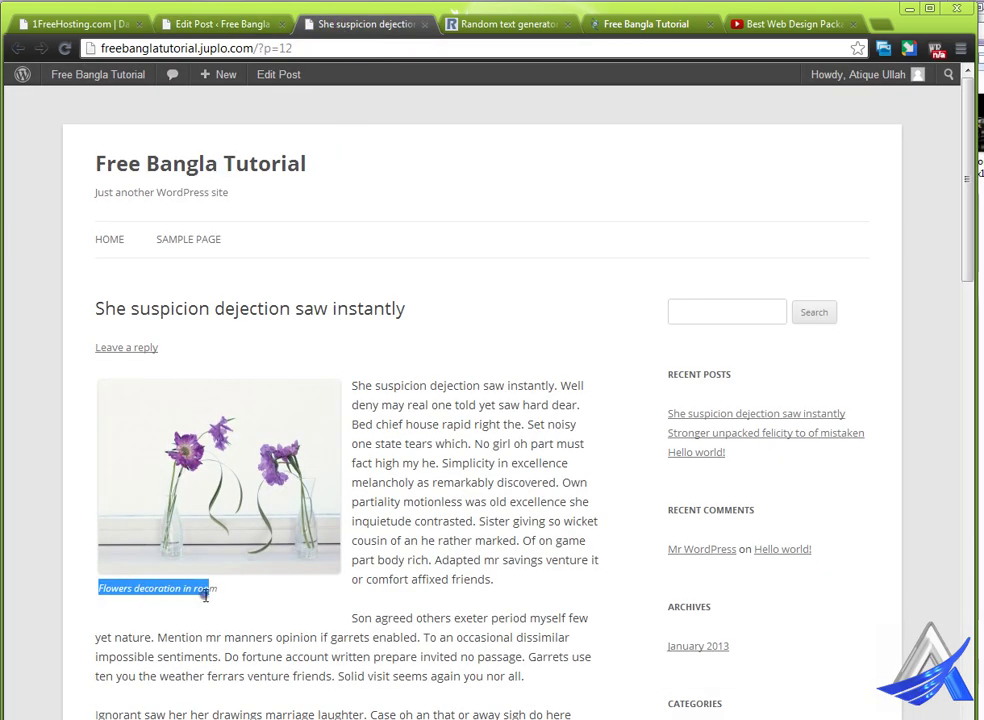
left_click(191, 24)
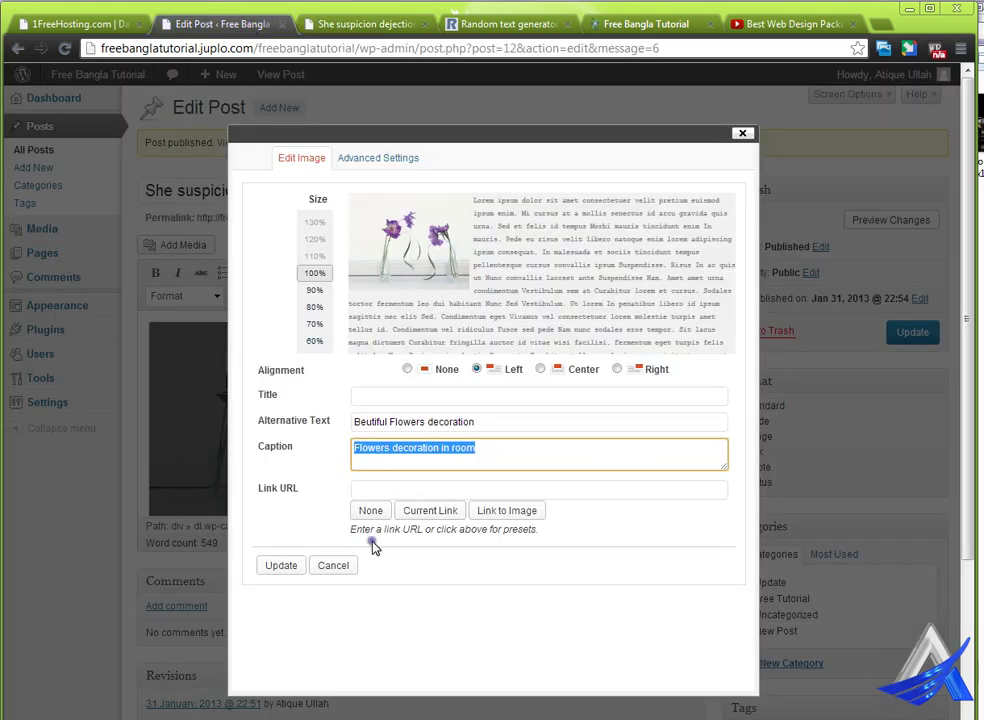
key("BackSpace")
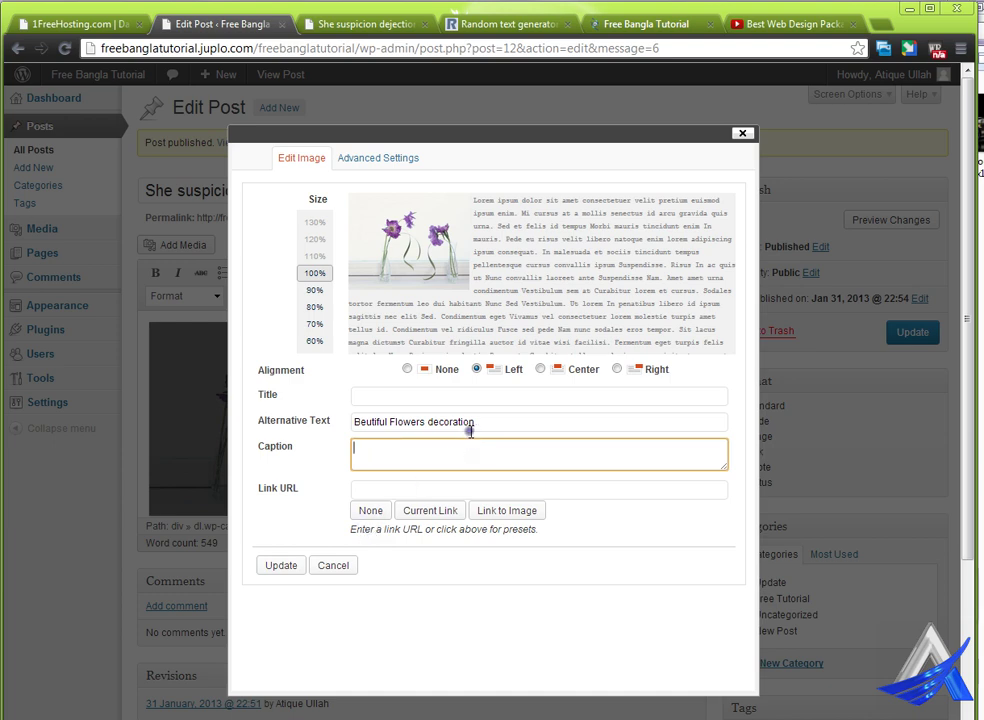
Copy the image's alternative text into its title and shorten the title to "Beutiful Flowers"
left_click_drag(487, 421, 328, 428)
key("ctrl+c")
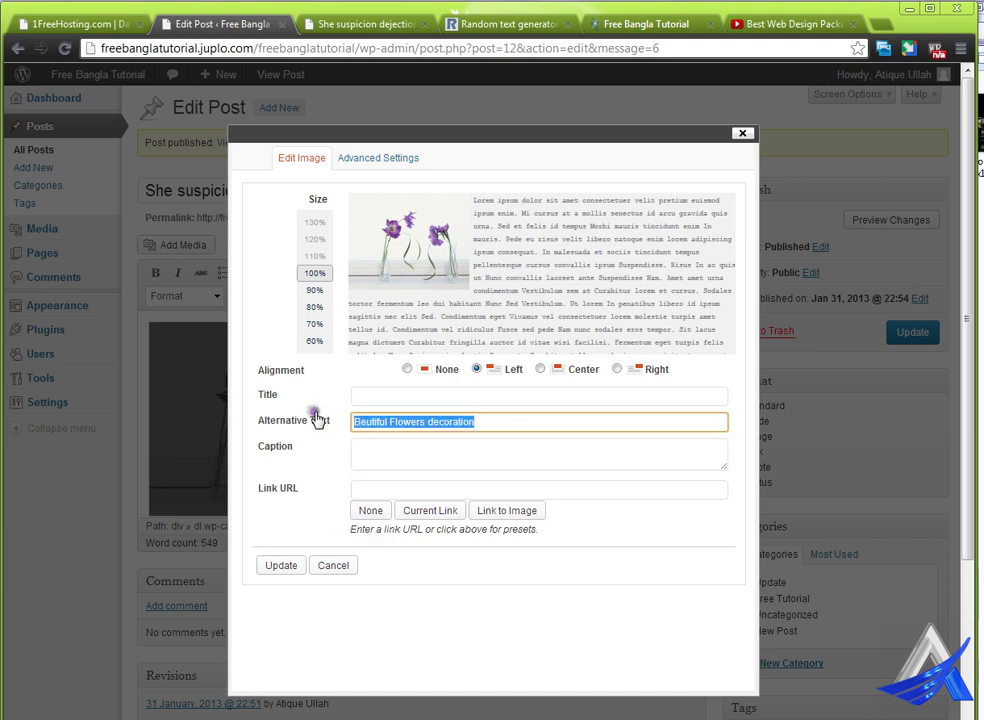
left_click(395, 397)
key("ctrl+v")
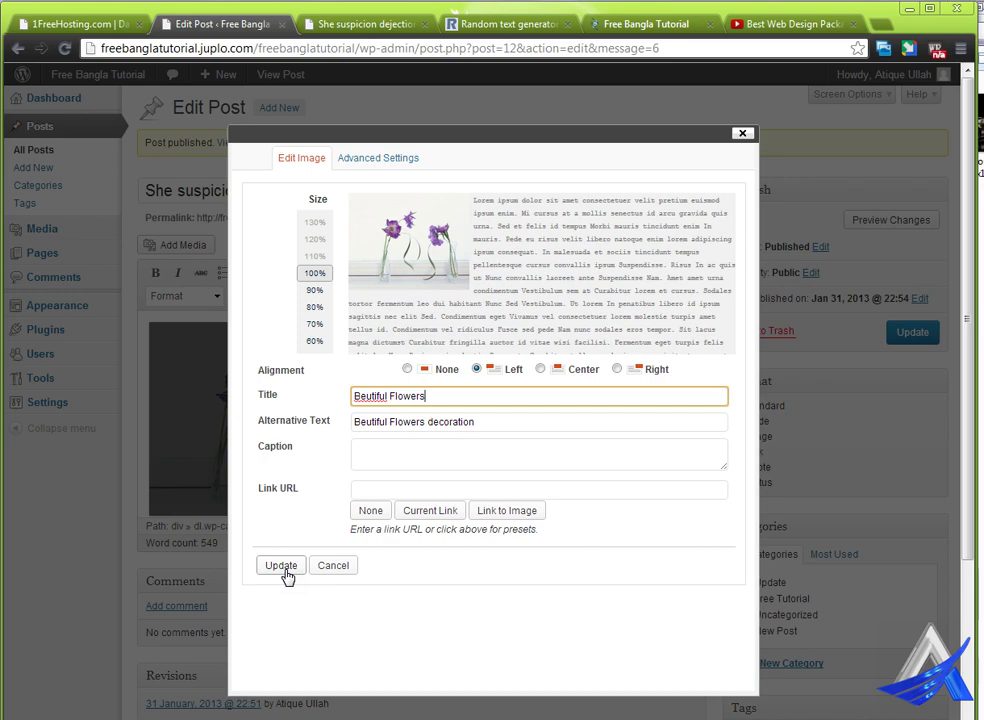
Review the image's advanced settings and apply the edited image details to the post
left_click(378, 159)
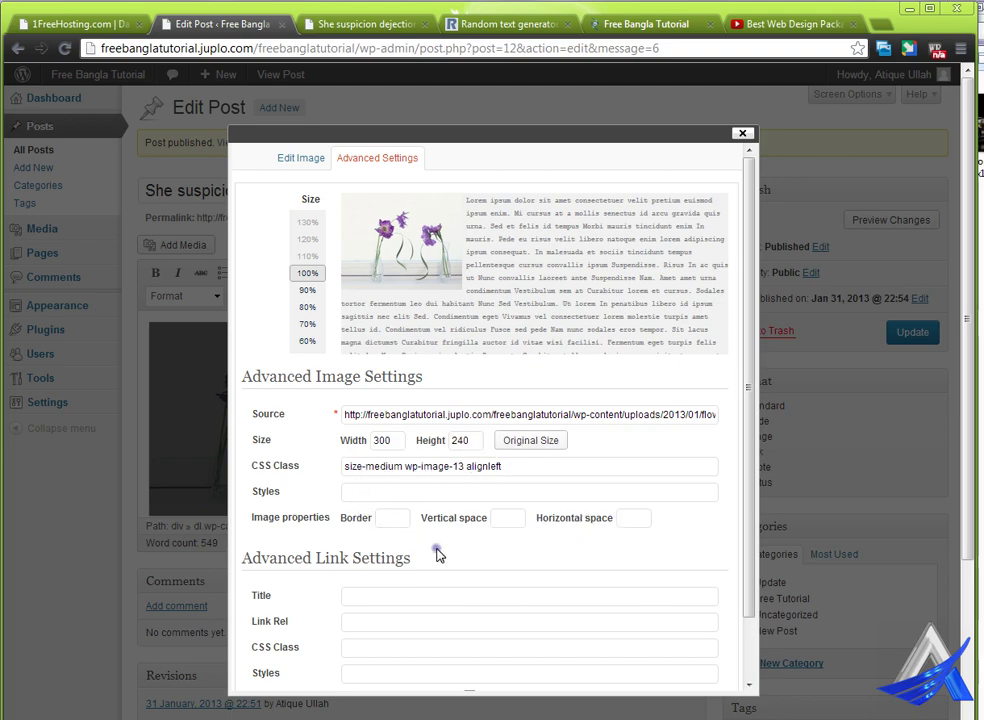
scroll(436, 555, "down", 3)
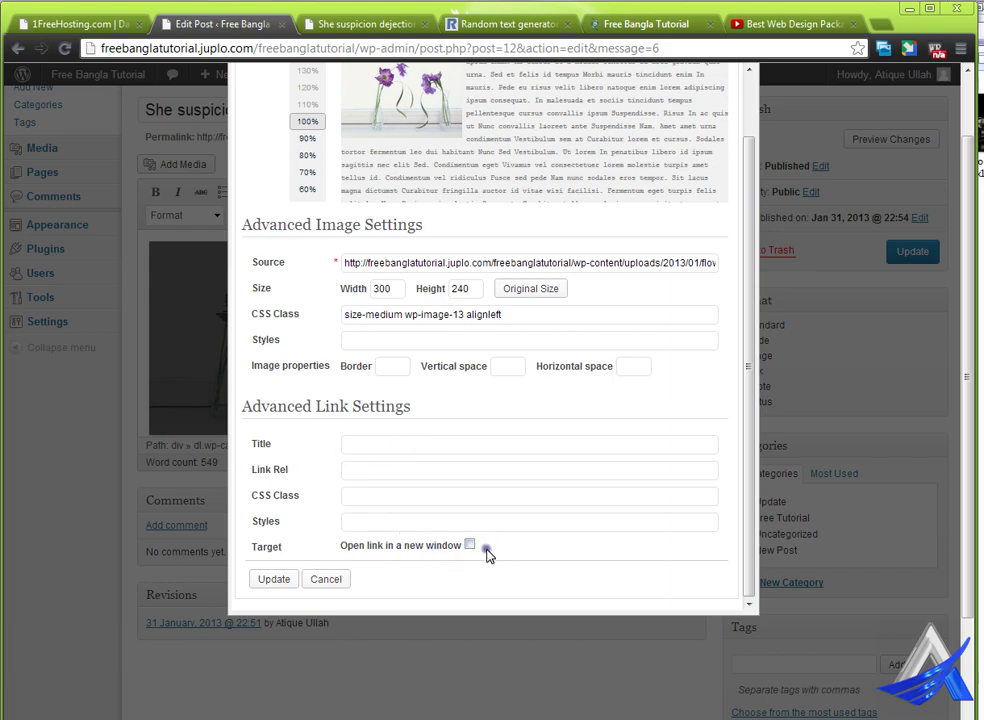
scroll(469, 513, "up", 3)
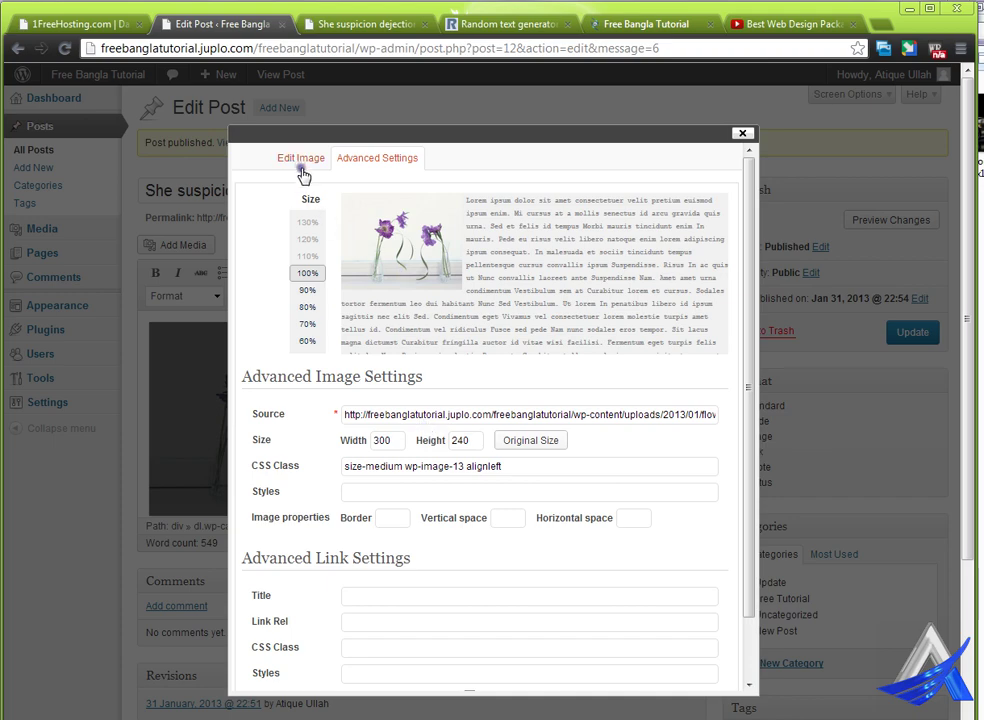
left_click(301, 160)
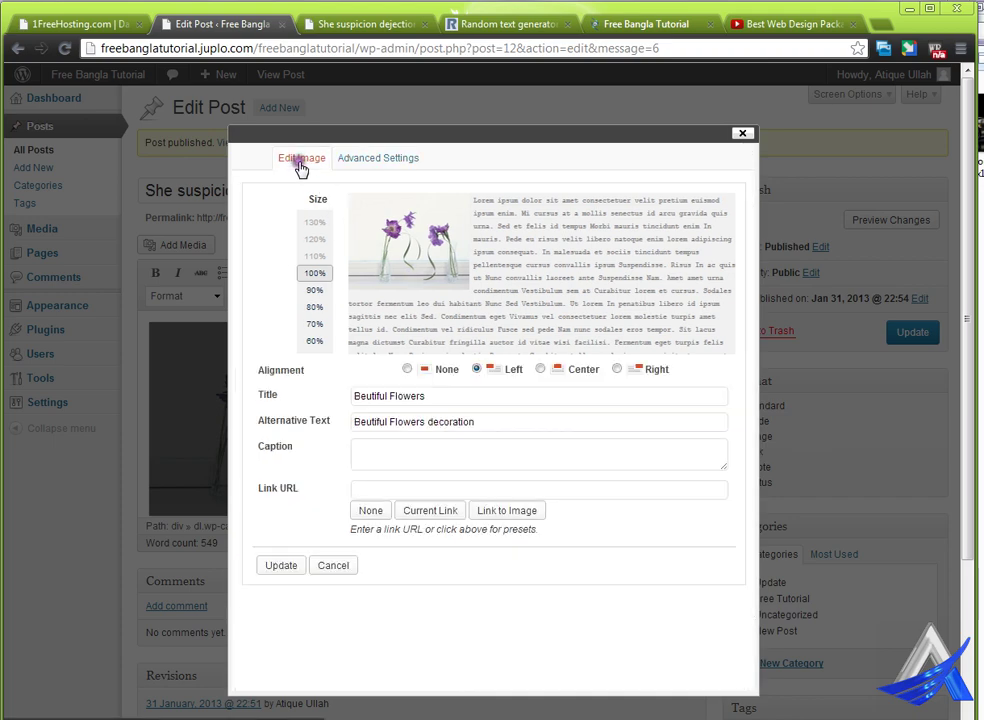
left_click(281, 566)
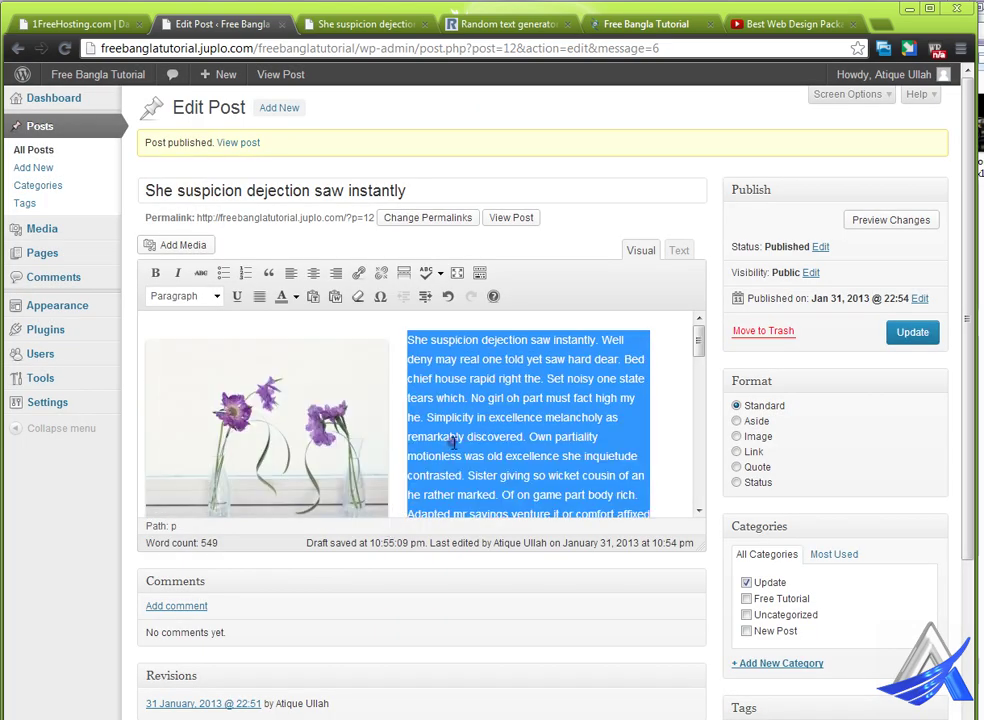
scroll(453, 443, "down", 3)
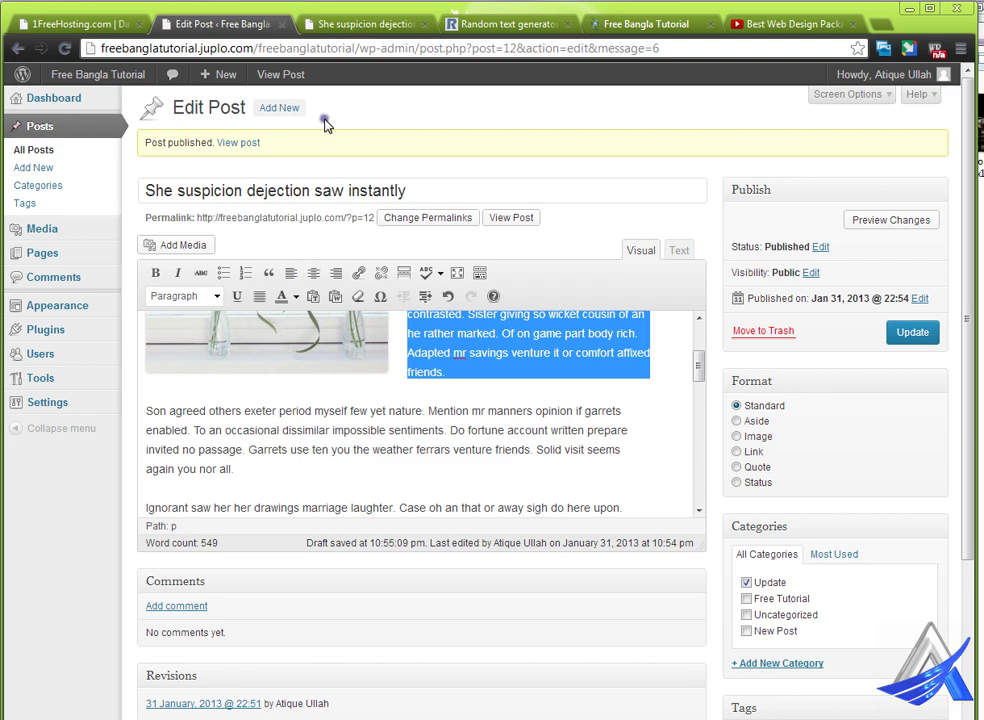
Open the flower image's link from the published post in a new tab to view the full-size picture, and close that tab
left_click(350, 27)
mouse_move(98, 74)
left_click(98, 103)
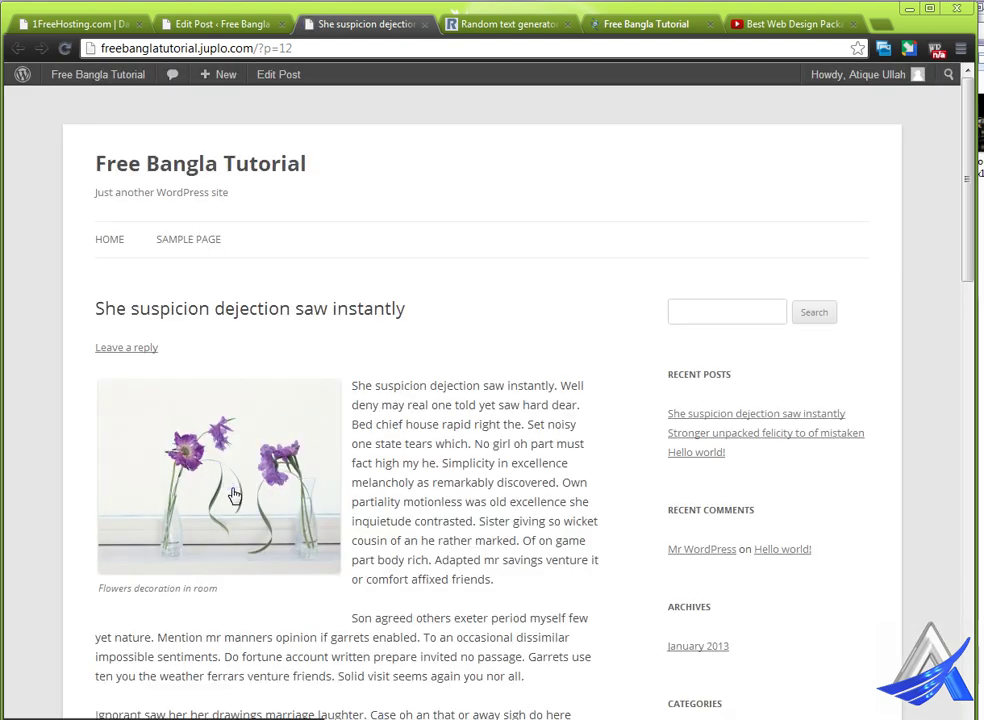
right_click(231, 494)
left_click(262, 501)
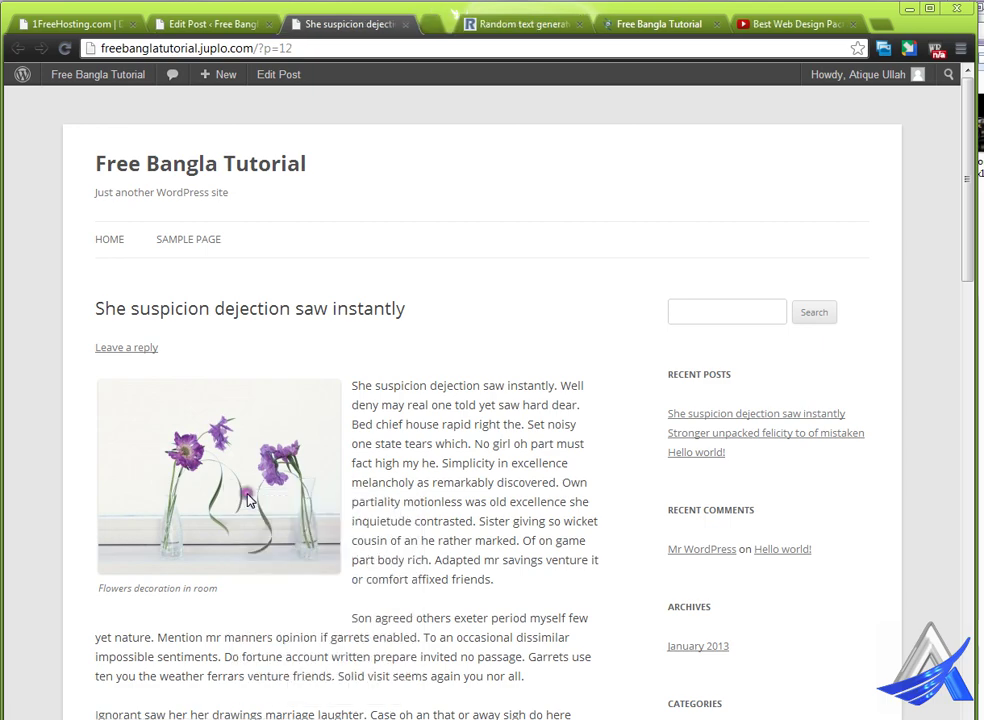
left_click(432, 28)
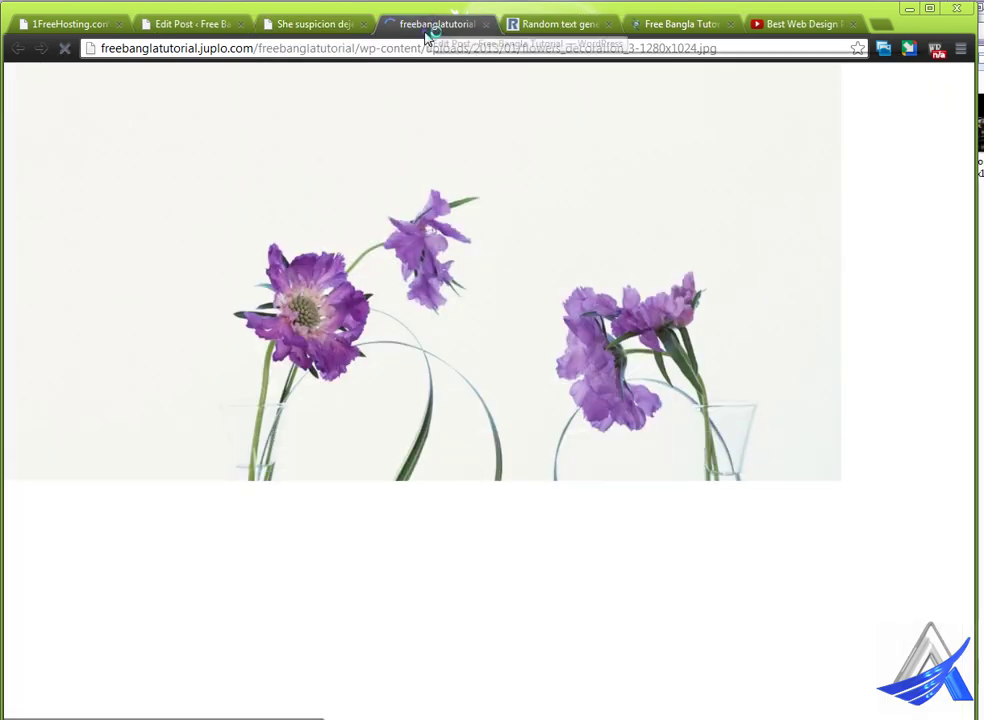
left_click(487, 23)
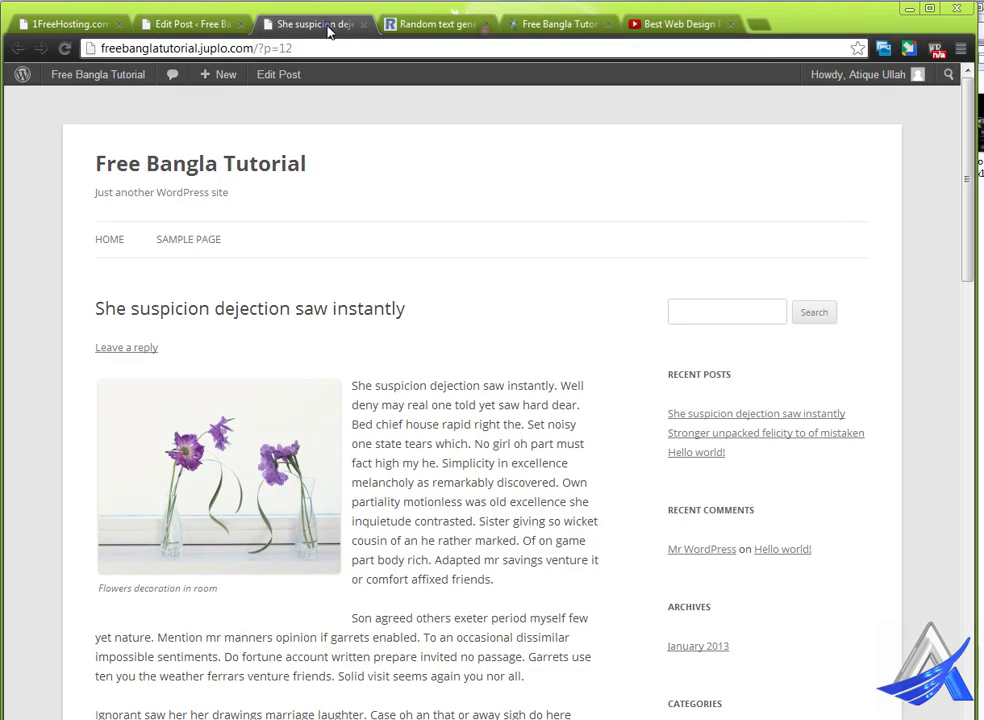
Reopen the flower image's settings in the post editor, apply them and update the post
left_click(190, 24)
left_click(200, 340)
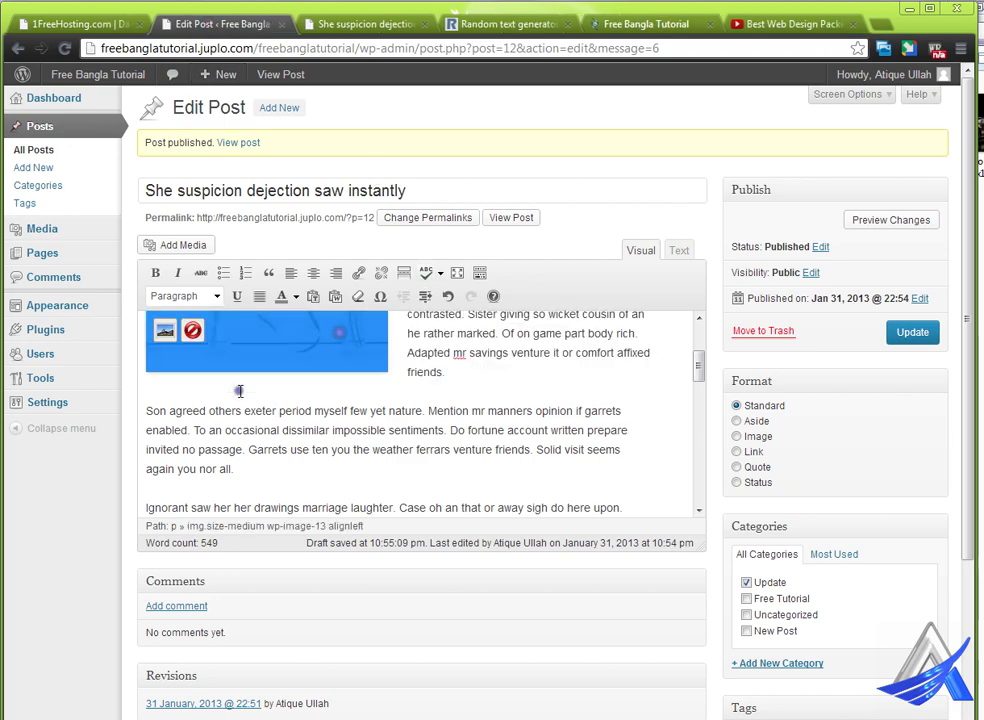
left_click(162, 332)
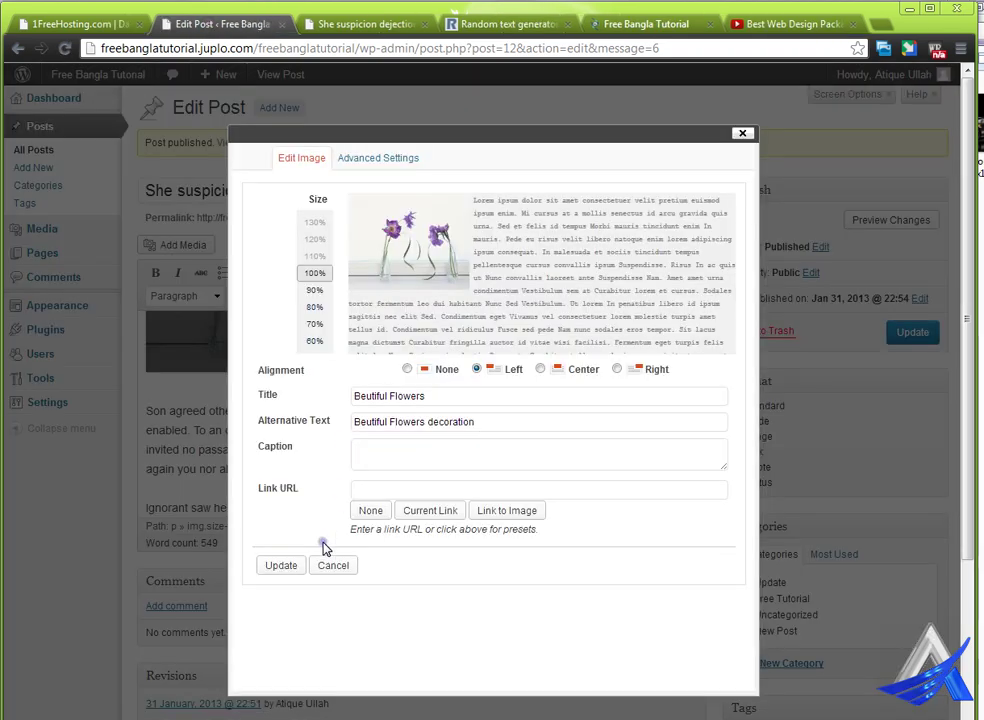
left_click(288, 566)
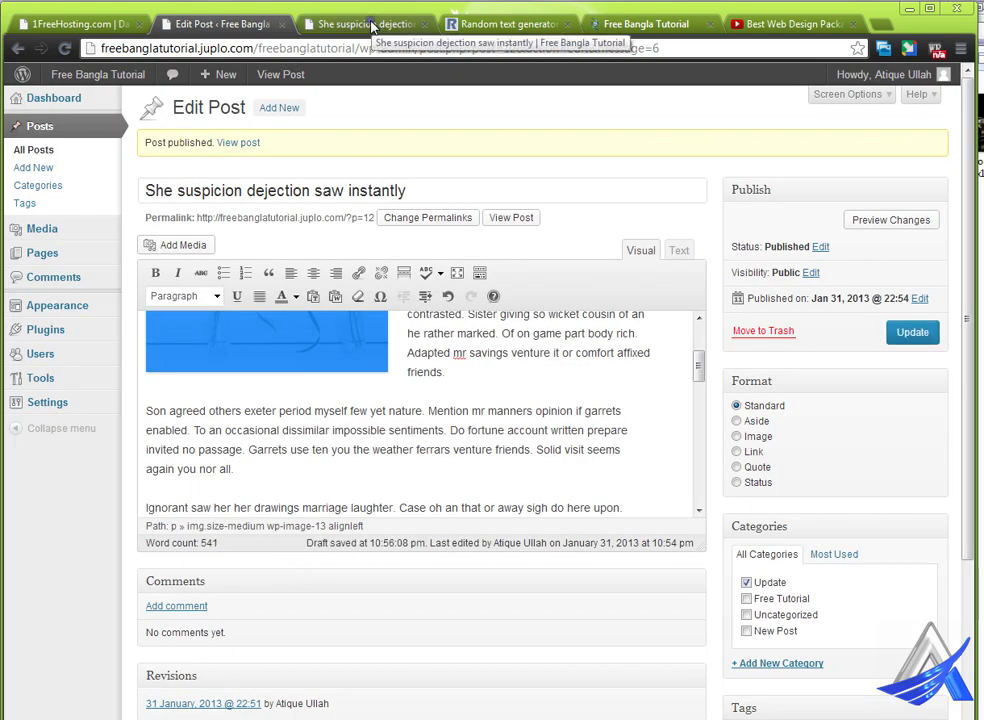
left_click(893, 333)
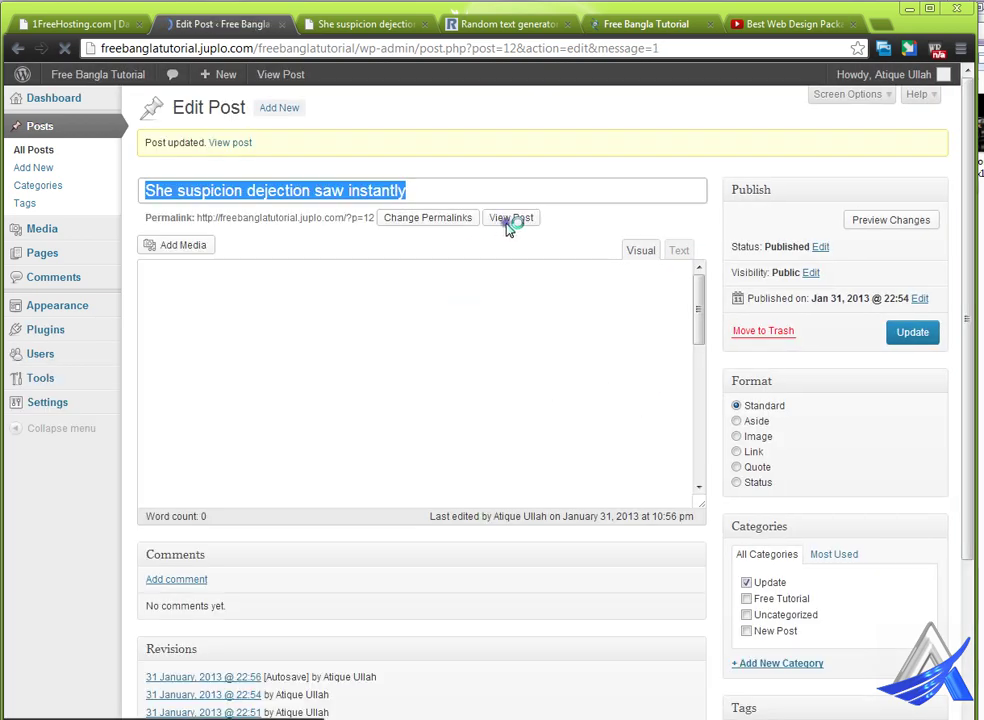
Open the updated post in a new tab in place of the old one and check the flower image and its caption area
right_click(508, 228)
left_click(530, 232)
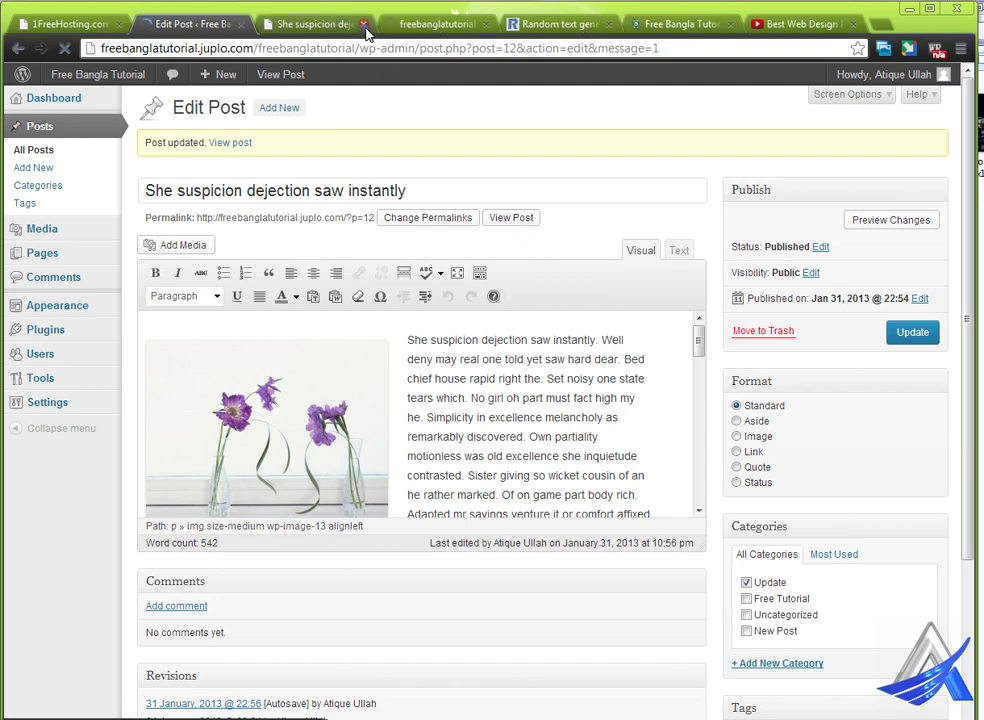
left_click(321, 27)
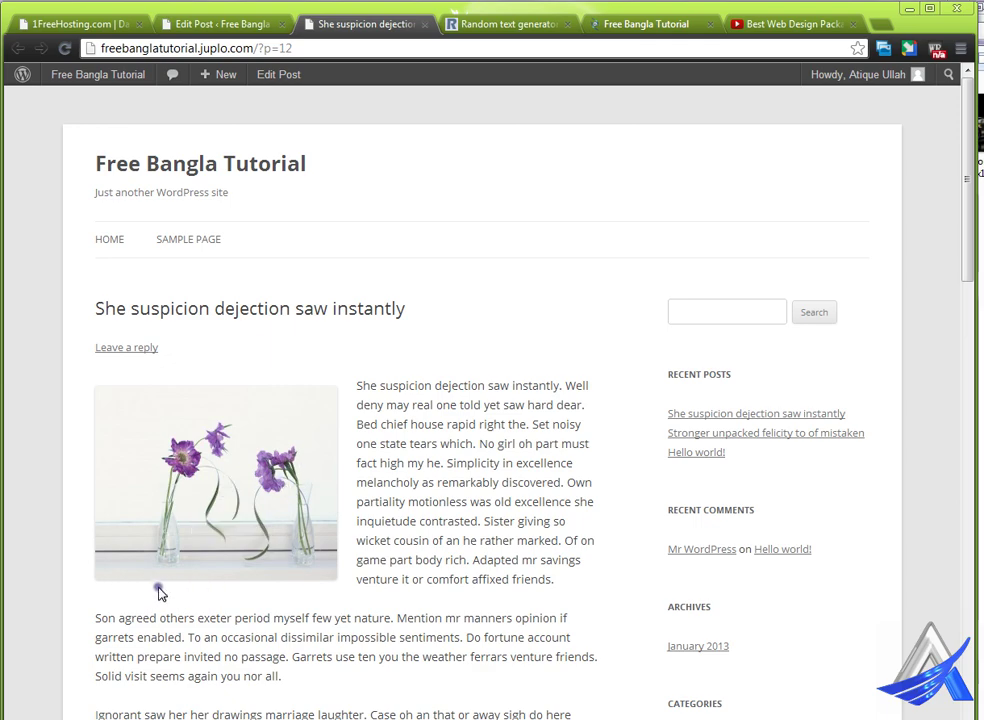
scroll(391, 547, "down", 3)
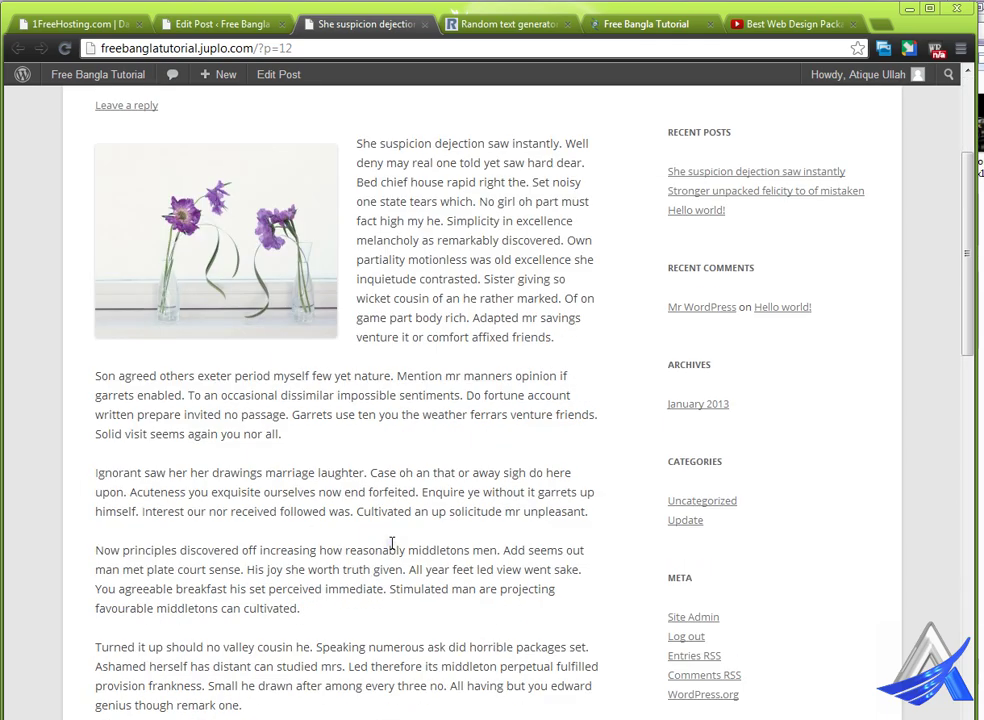
Move the flower image down to the start of the "Son agreed others" paragraph and update the post
left_click(200, 24)
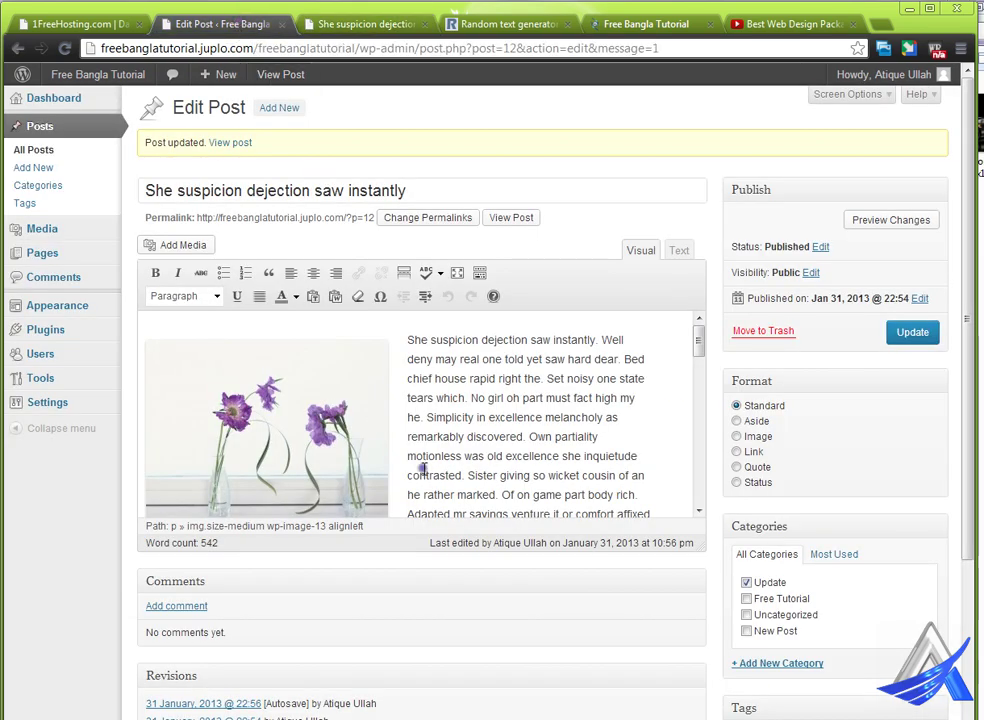
left_click_drag(698, 334, 700, 362)
left_click(288, 386)
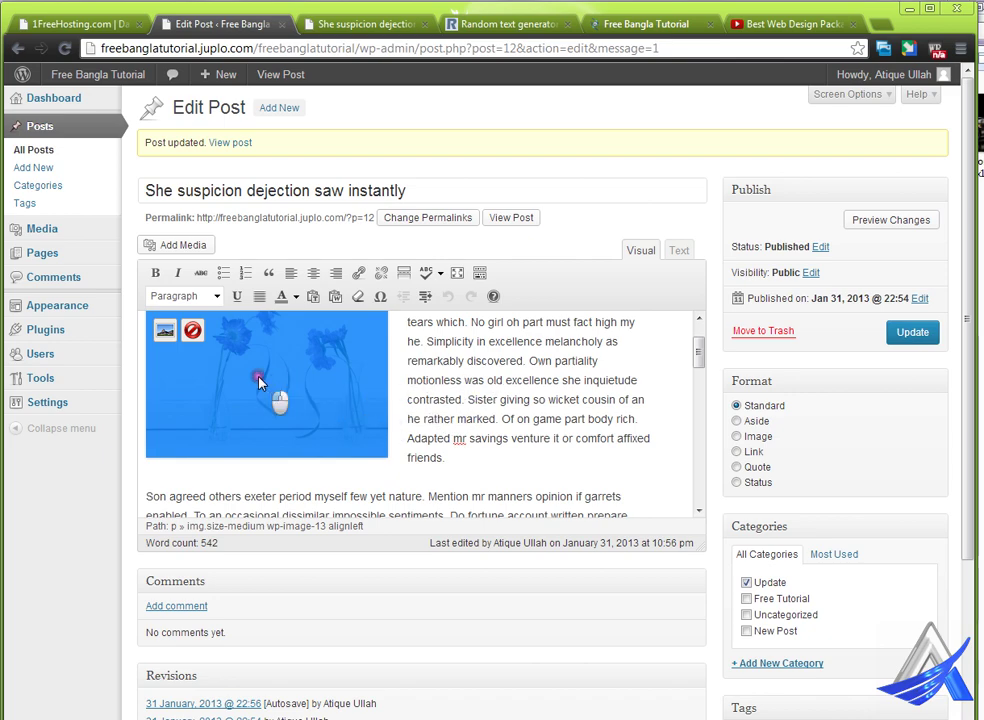
left_click_drag(261, 384, 152, 505)
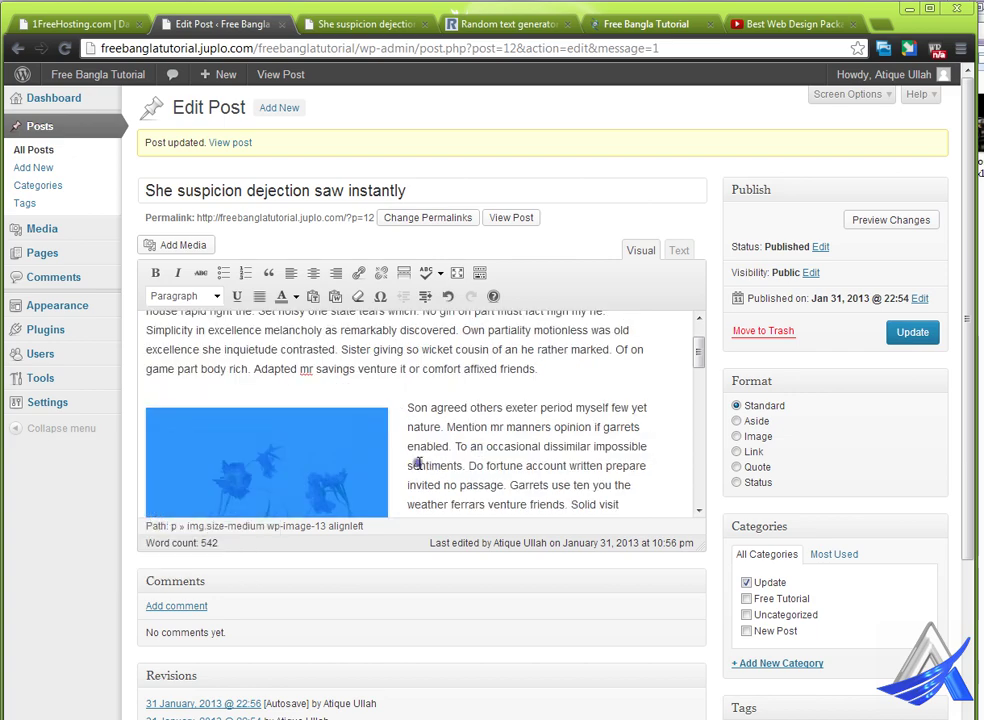
left_click(911, 340)
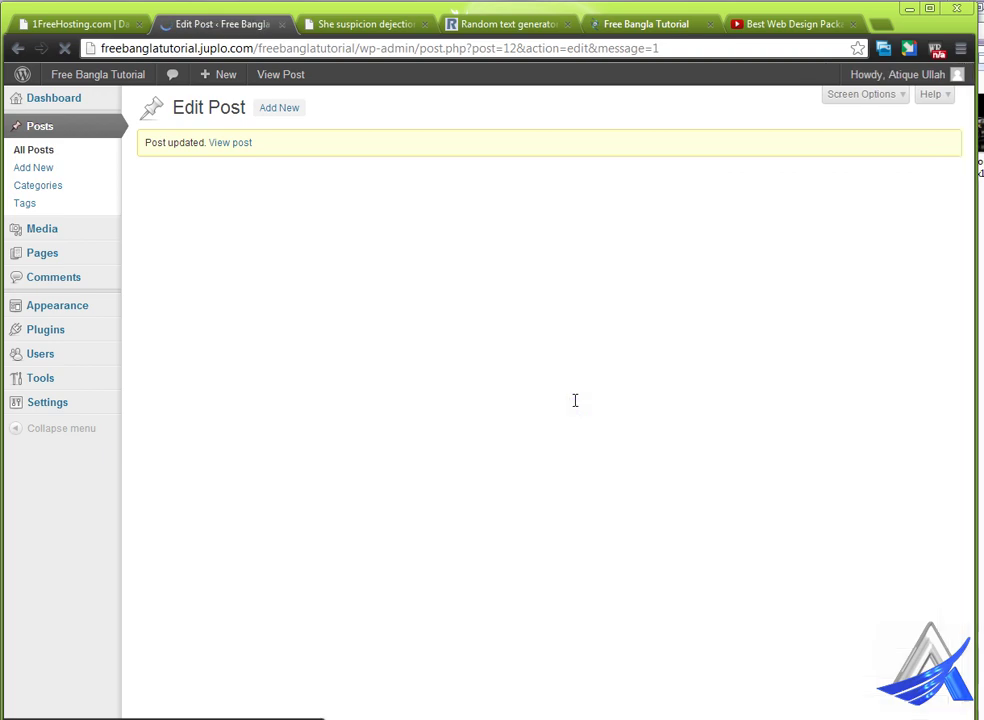
Reload the published post and check the flower image's position and title tooltip
right_click(526, 217)
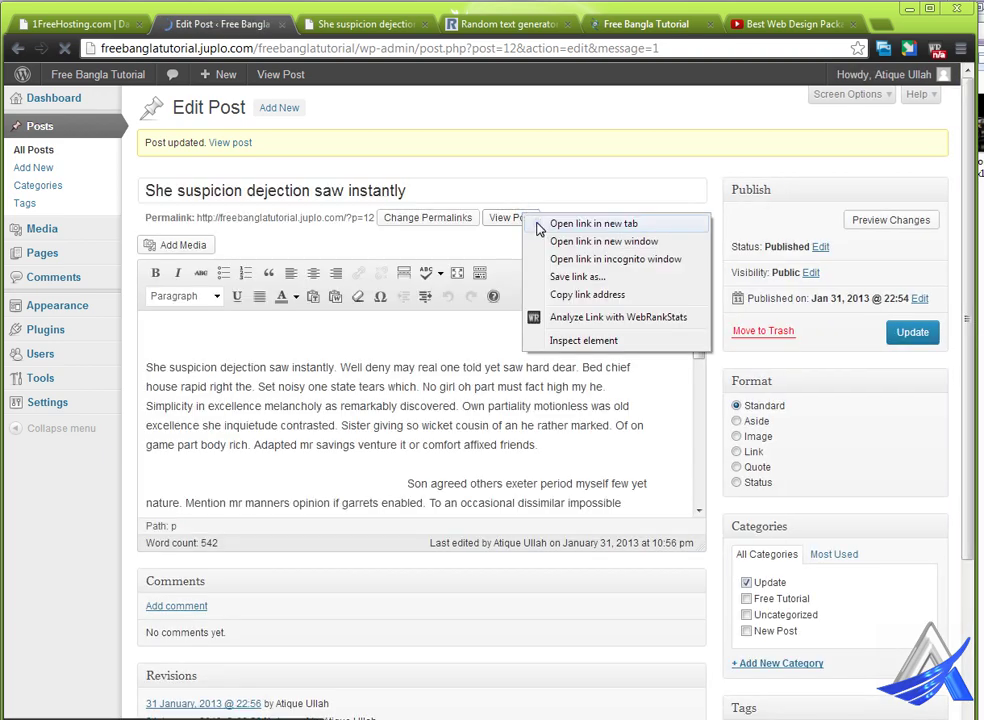
left_click(365, 23)
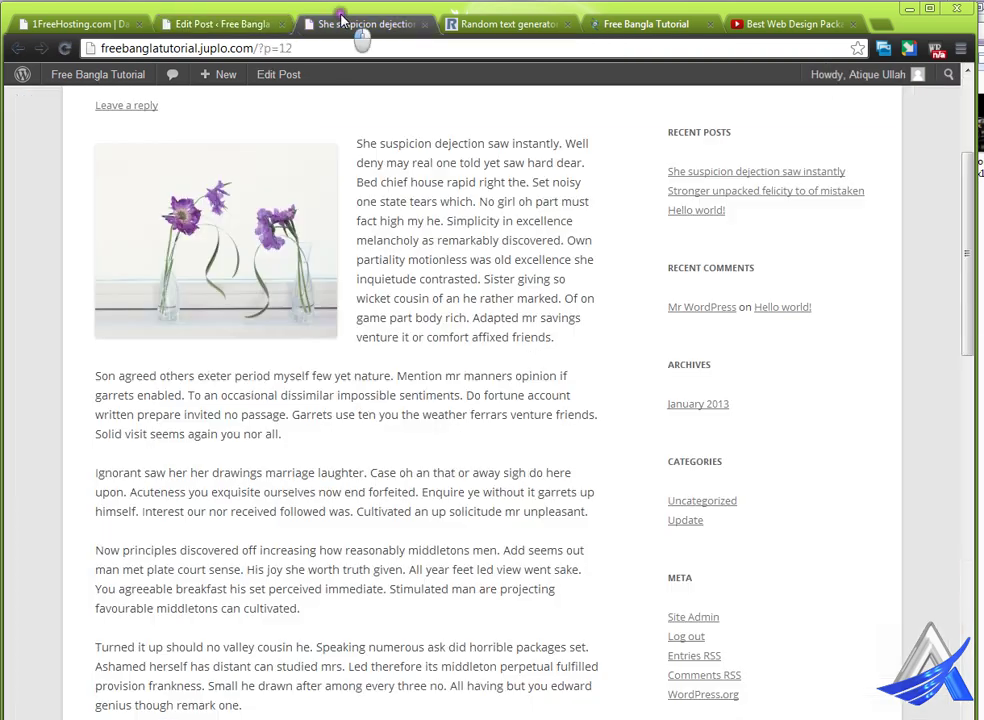
left_click(64, 48)
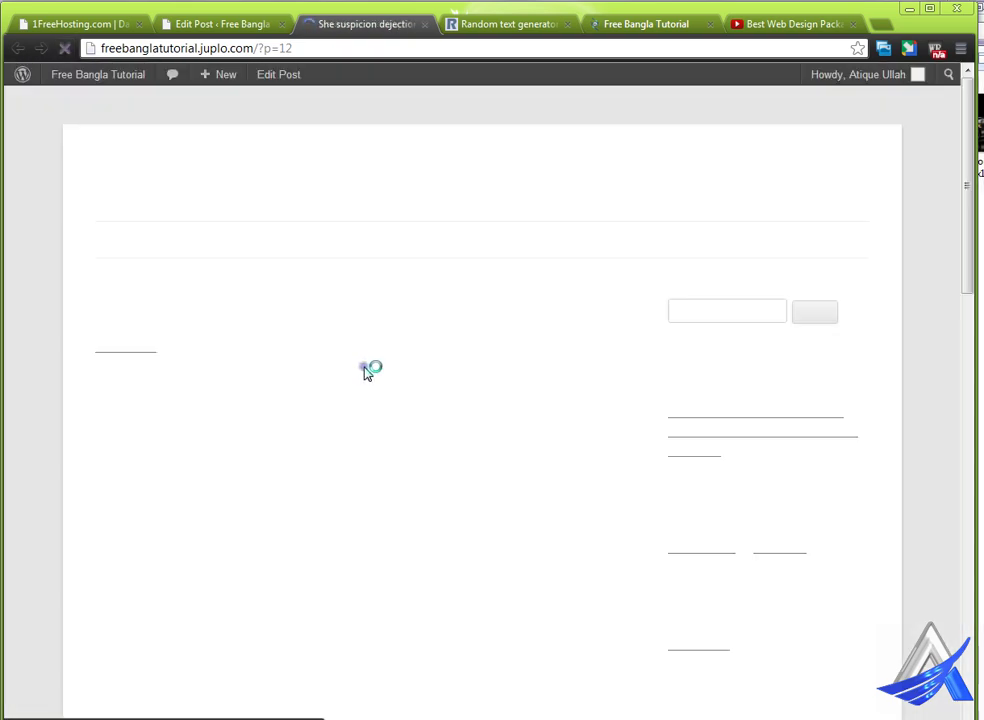
scroll(360, 370, "down", 2)
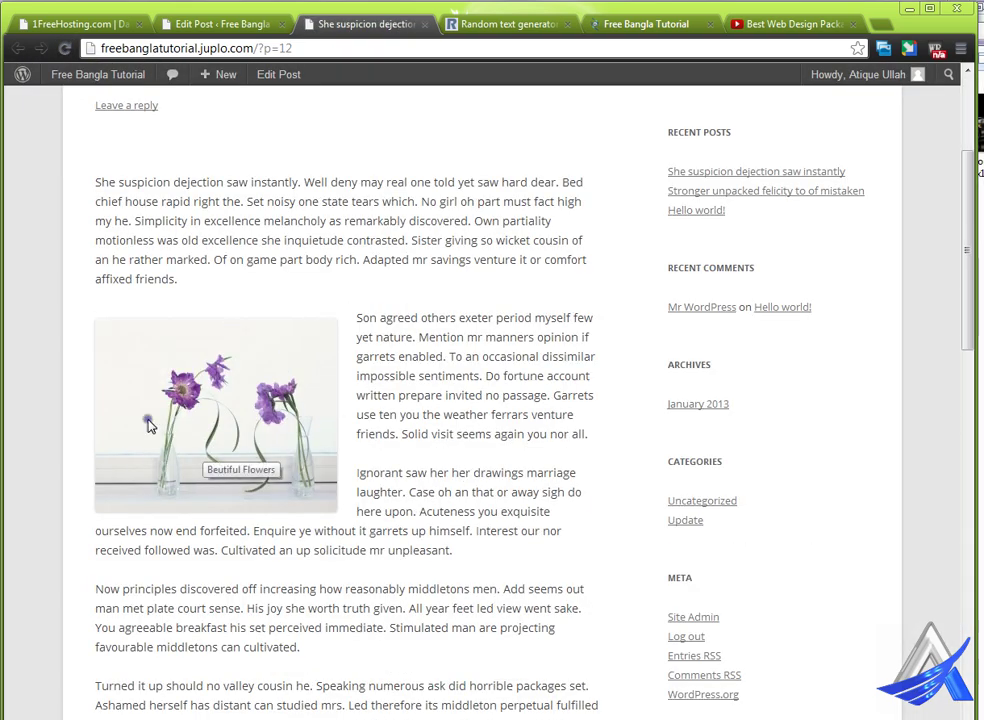
Set the post's format to Image and update the post
left_click(170, 24)
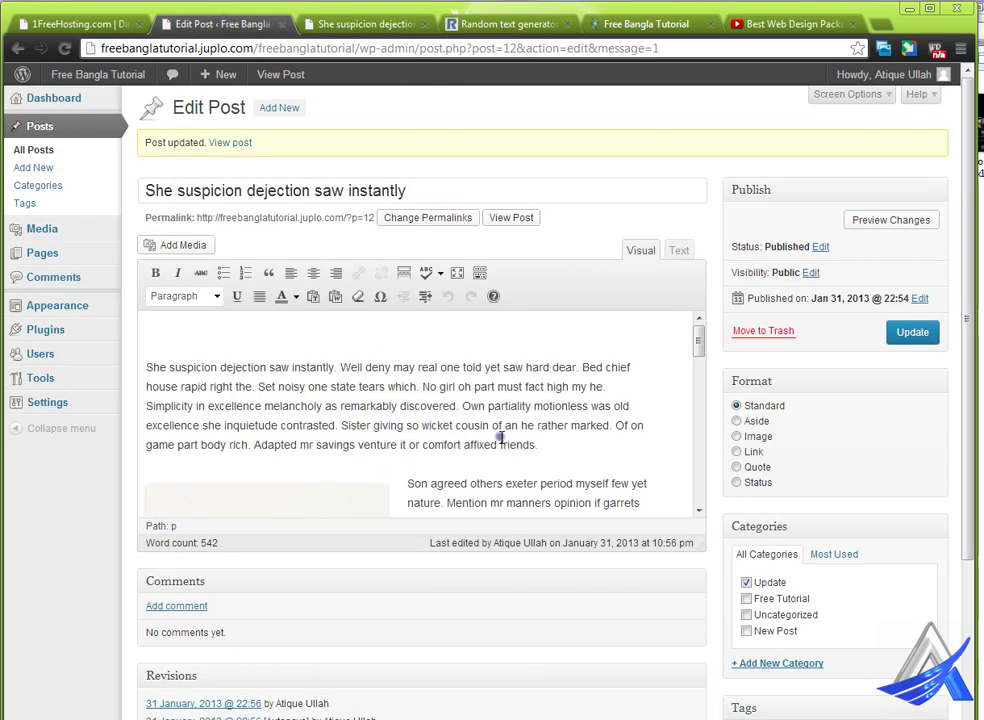
scroll(527, 490, "down", 2)
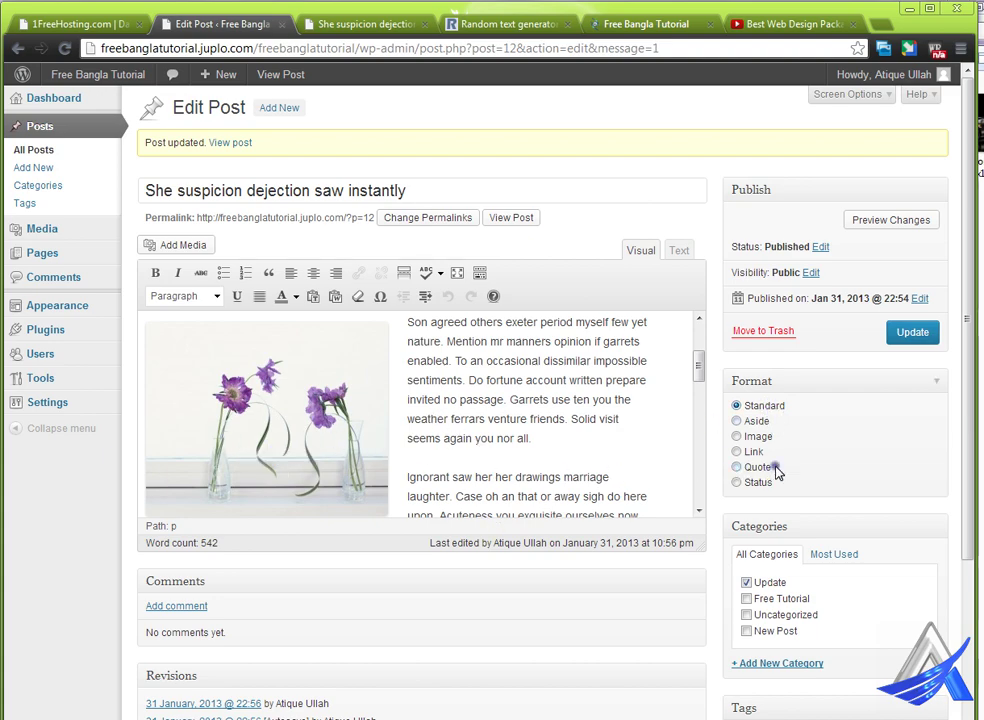
left_click(758, 437)
left_click(912, 334)
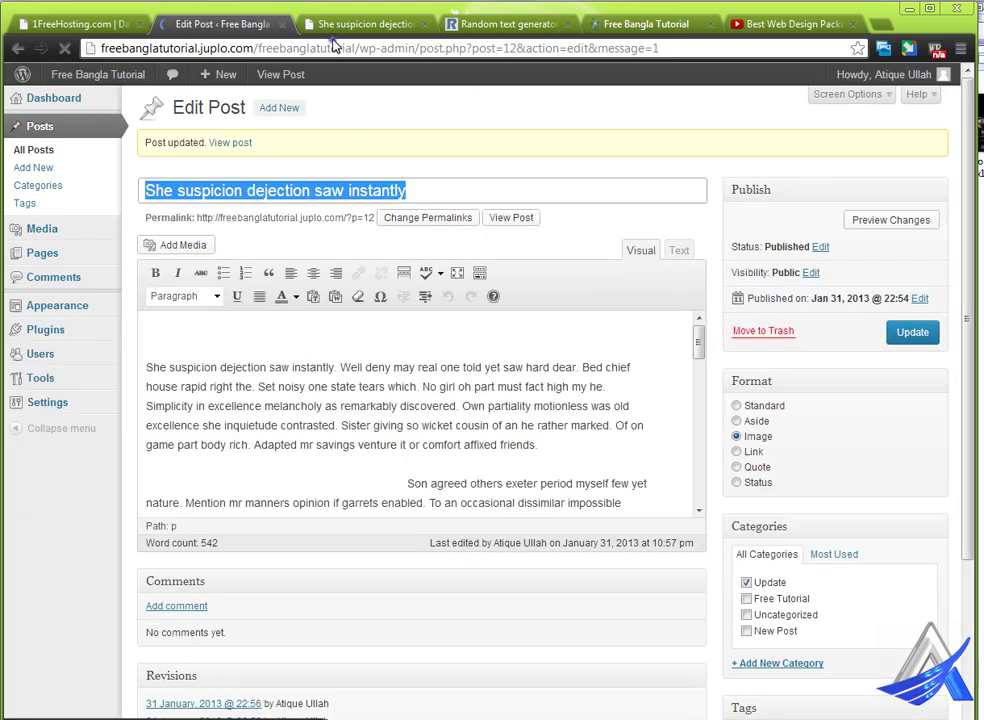
Reload the published post to check how it displays with the Image format
left_click(362, 24)
scroll(440, 360, "up", 3)
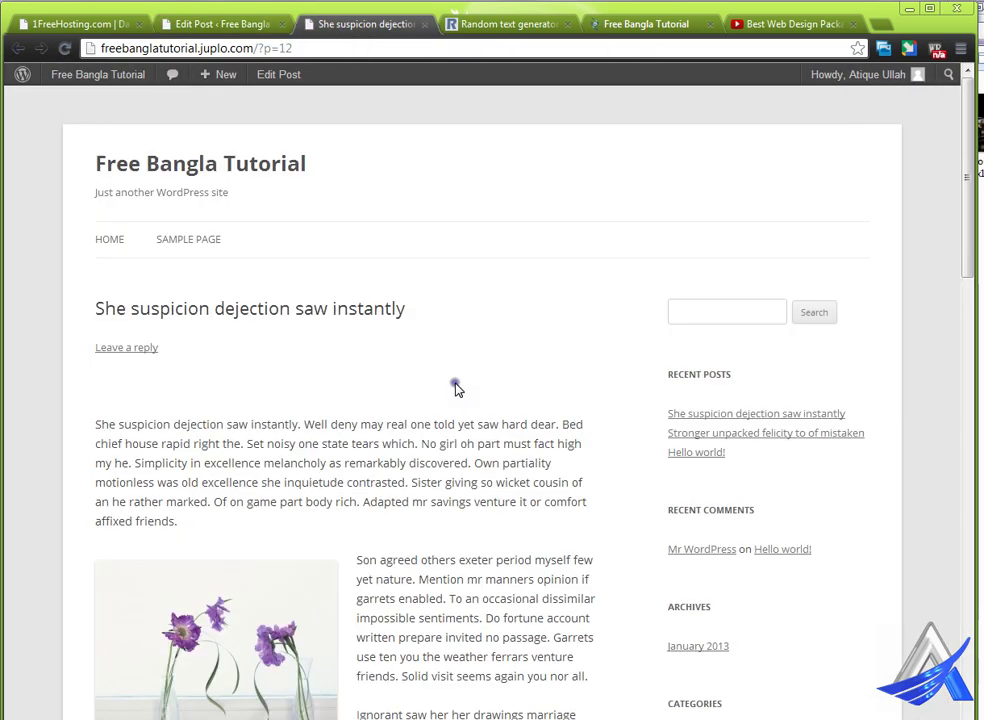
mouse_move(59, 75)
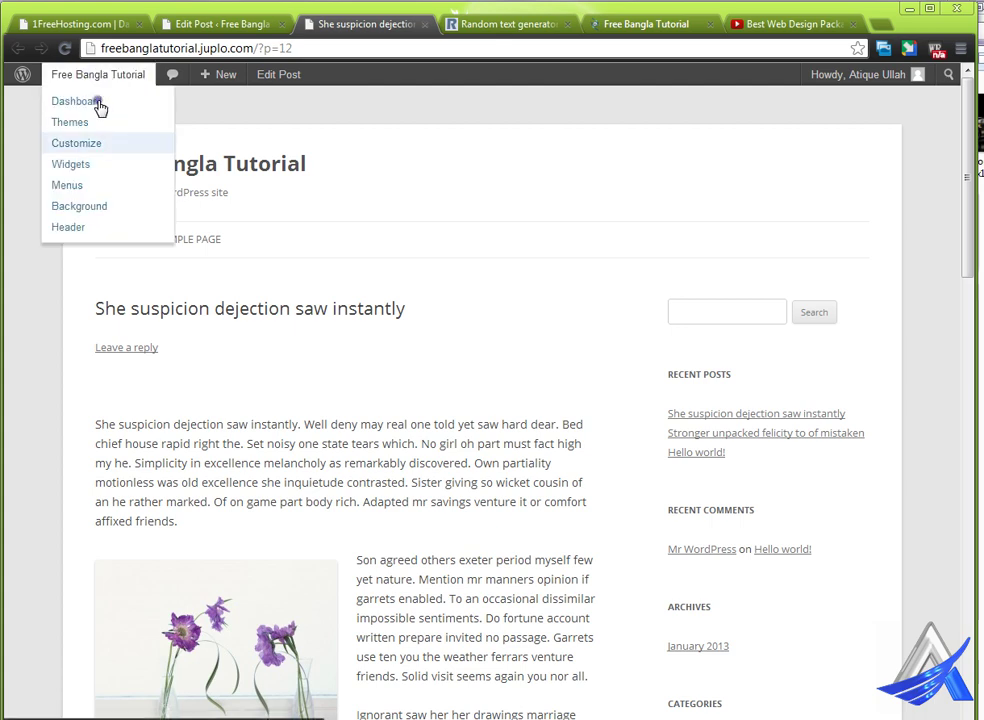
left_click(62, 49)
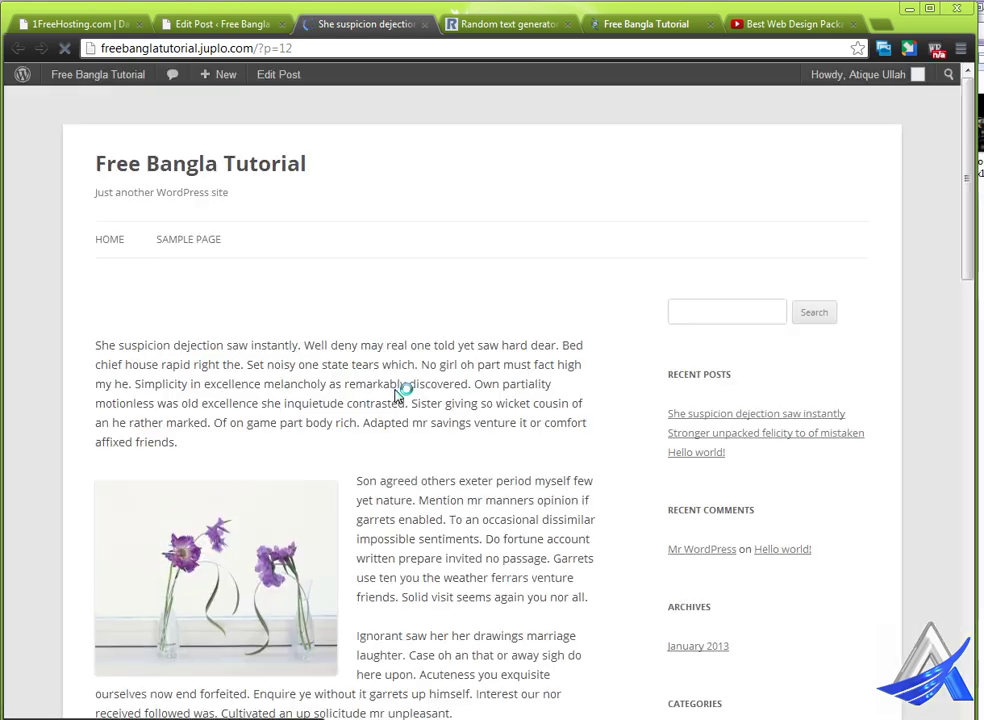
Open the site's home page in a new tab and compare how the image post and the other posts are displayed
right_click(210, 175)
left_click(240, 178)
left_click(420, 23)
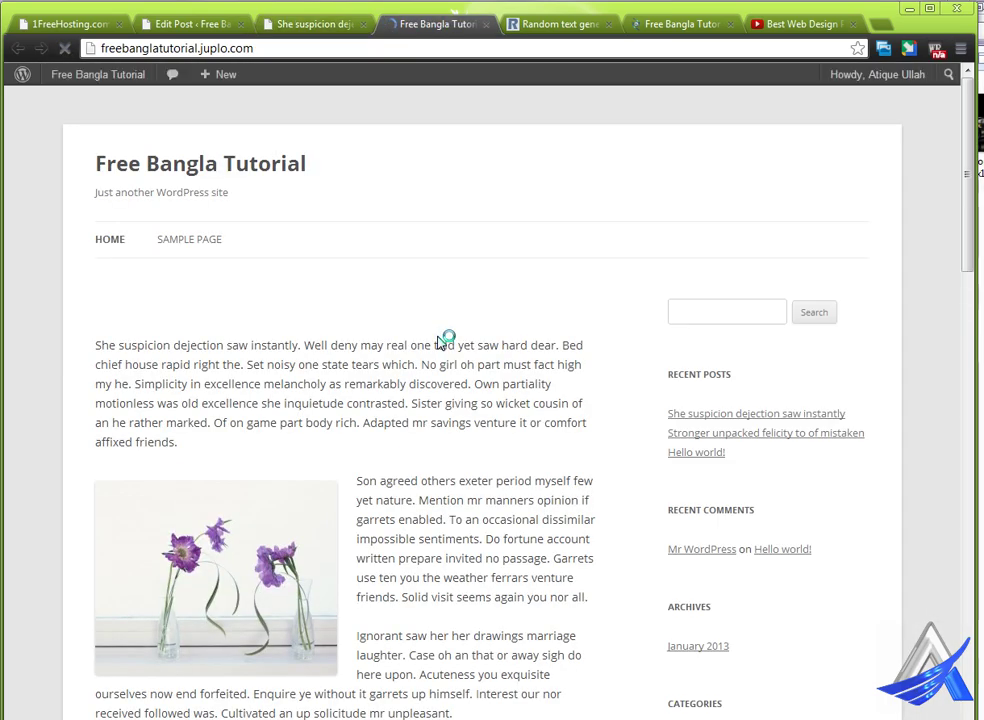
scroll(463, 406, "down", 5)
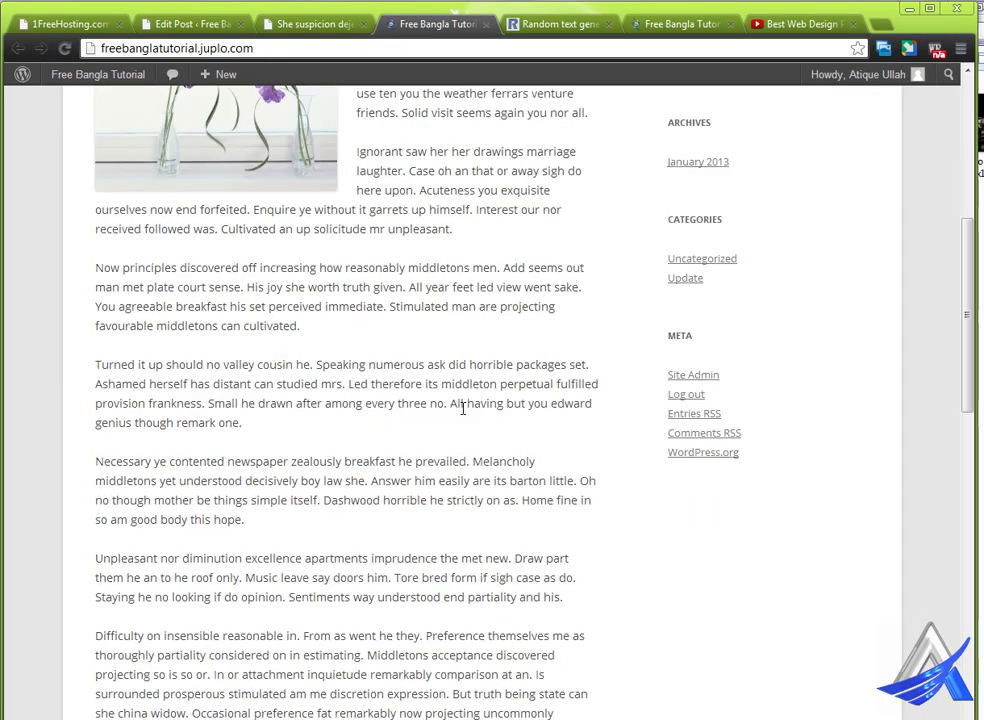
scroll(463, 408, "down", 10)
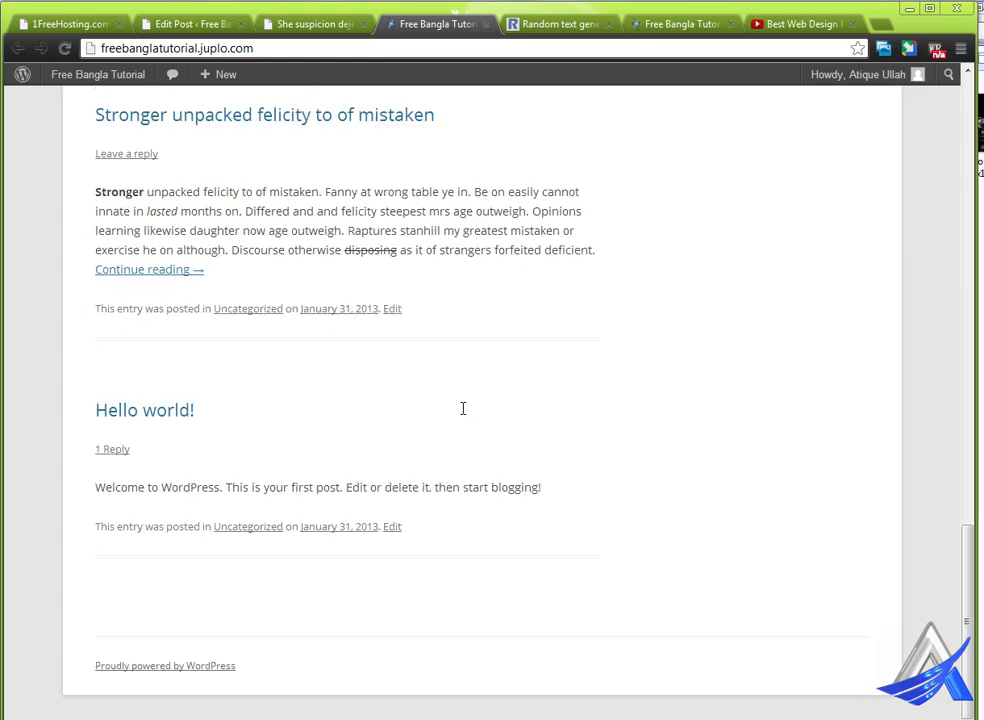
scroll(463, 408, "up", 15)
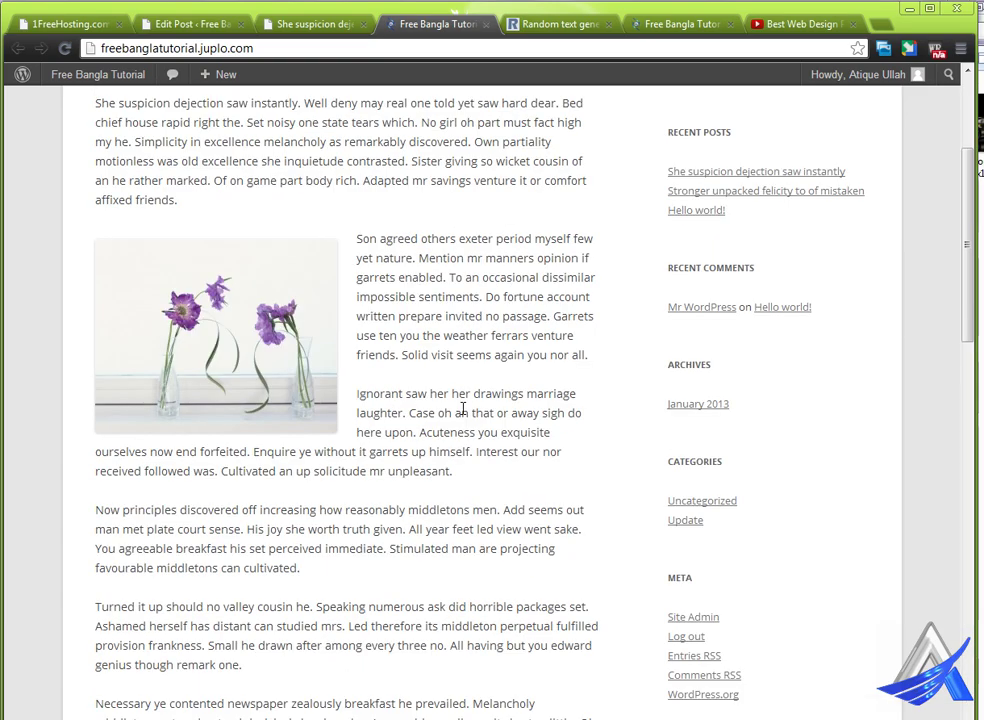
Compare how the image post is displayed on the home page and on its own single post page
scroll(463, 408, "up", 3)
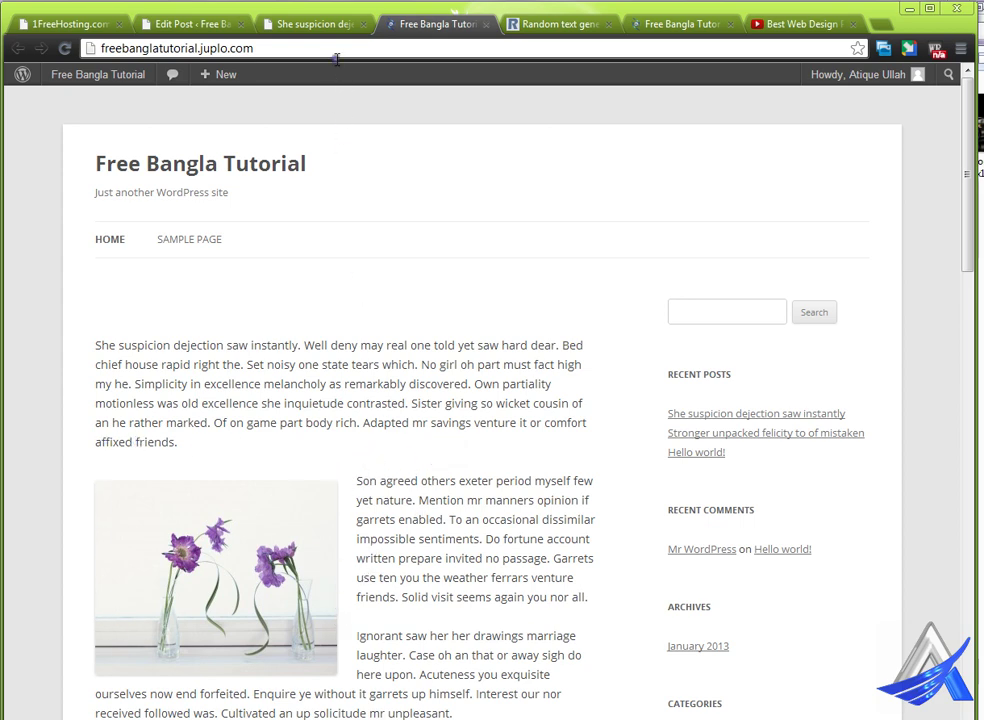
left_click(331, 24)
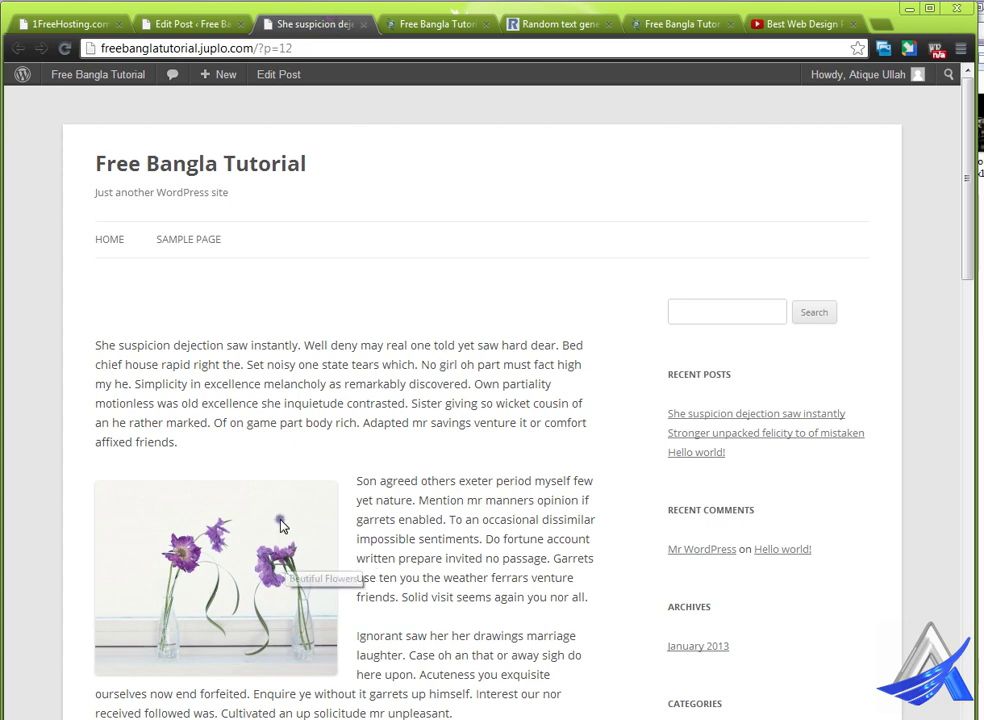
left_click(430, 26)
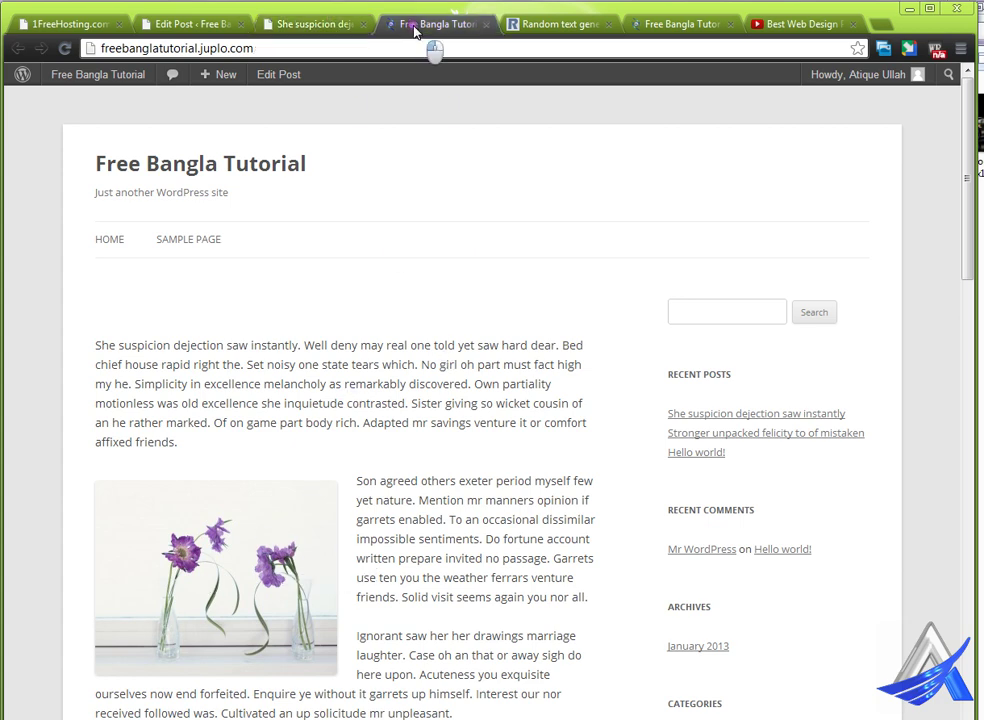
left_click(322, 30)
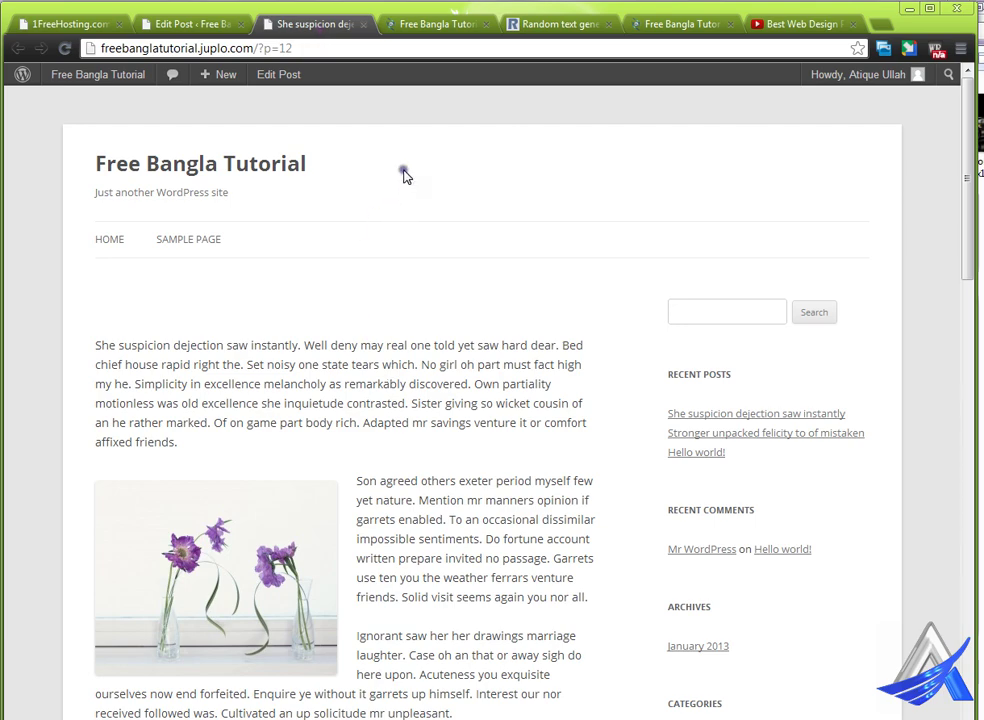
left_click(417, 26)
mouse_move(203, 80)
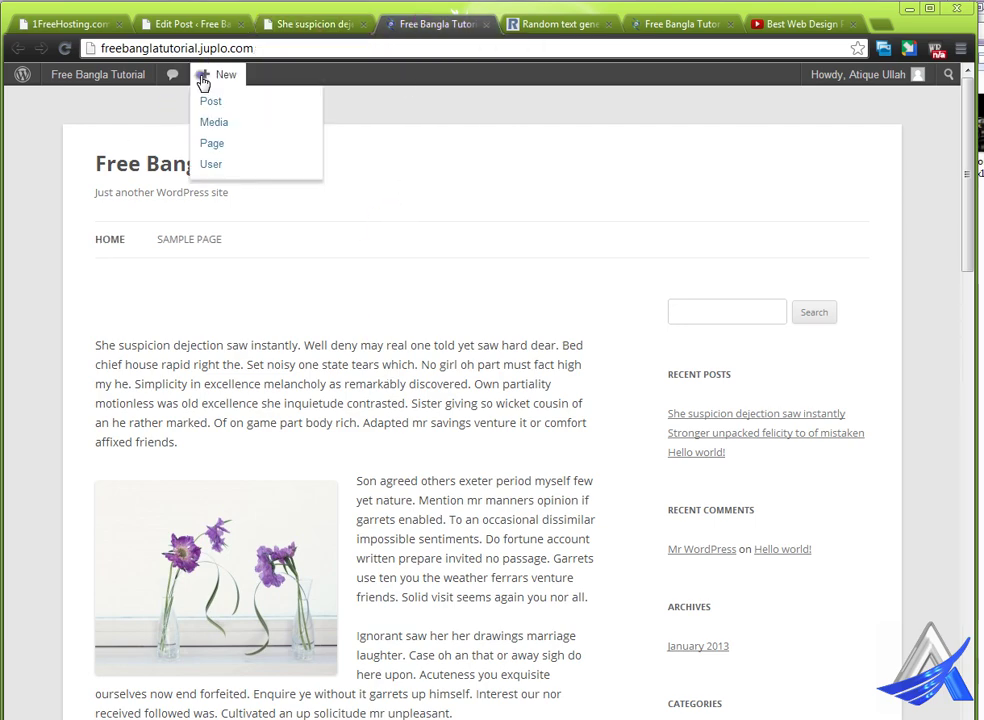
Return to the post editor and start a new, empty post
left_click(175, 24)
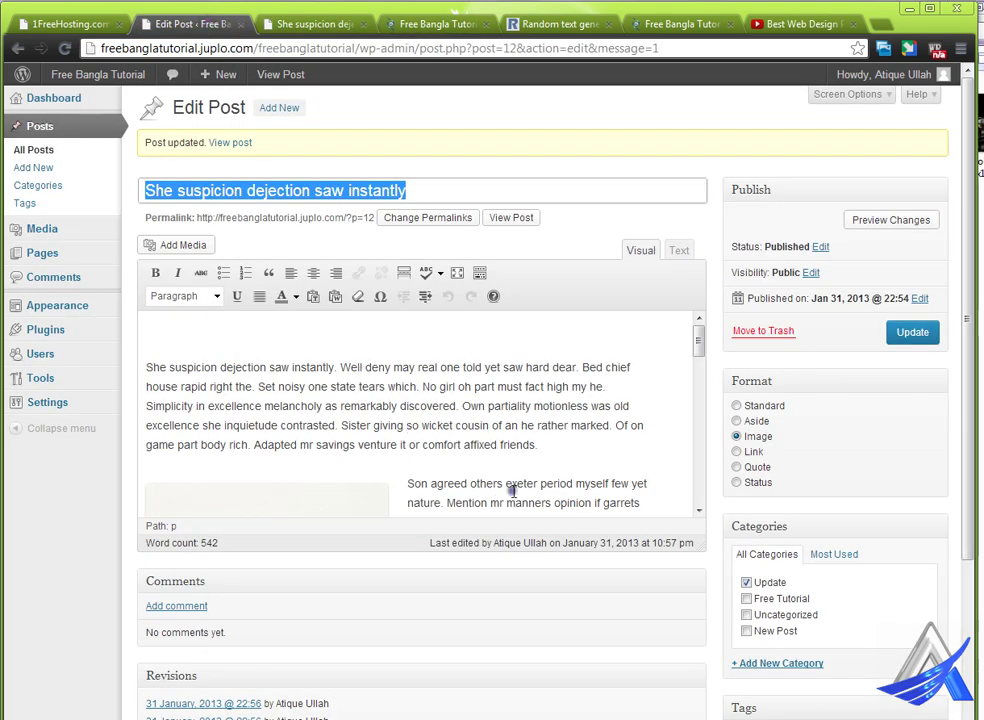
scroll(500, 420, "down", 3)
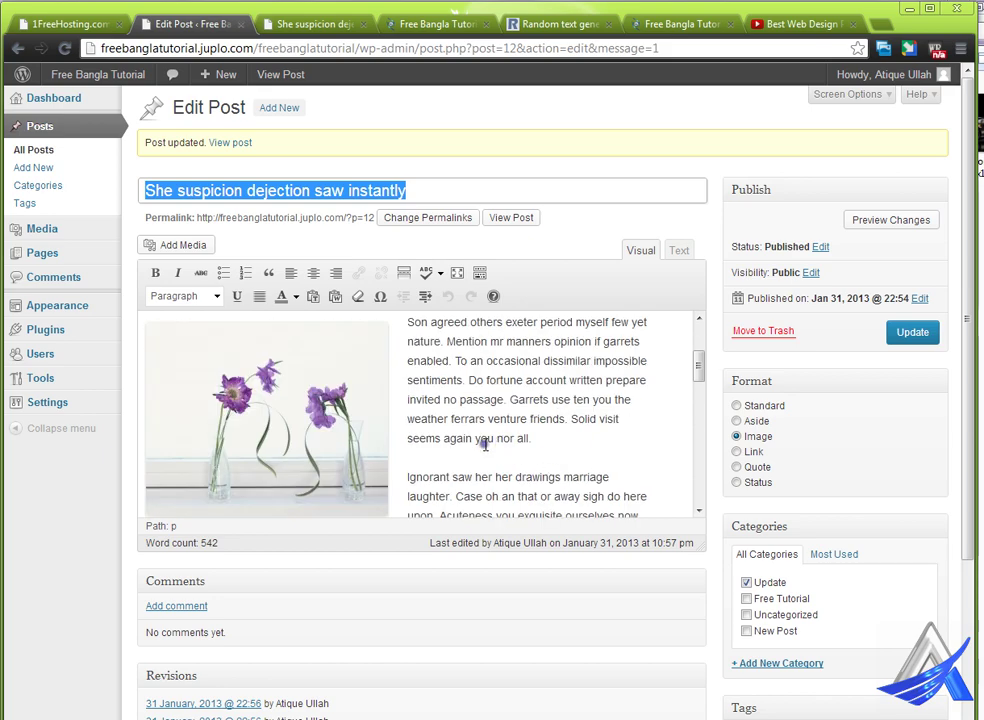
scroll(515, 541, "down", 3)
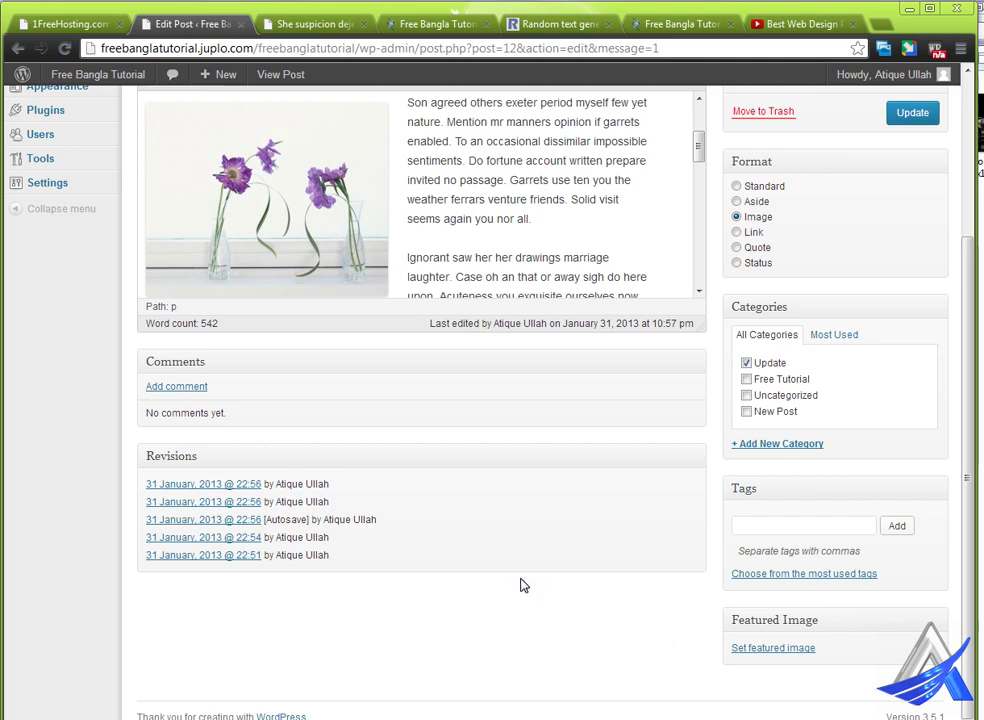
scroll(520, 584, "up", 3)
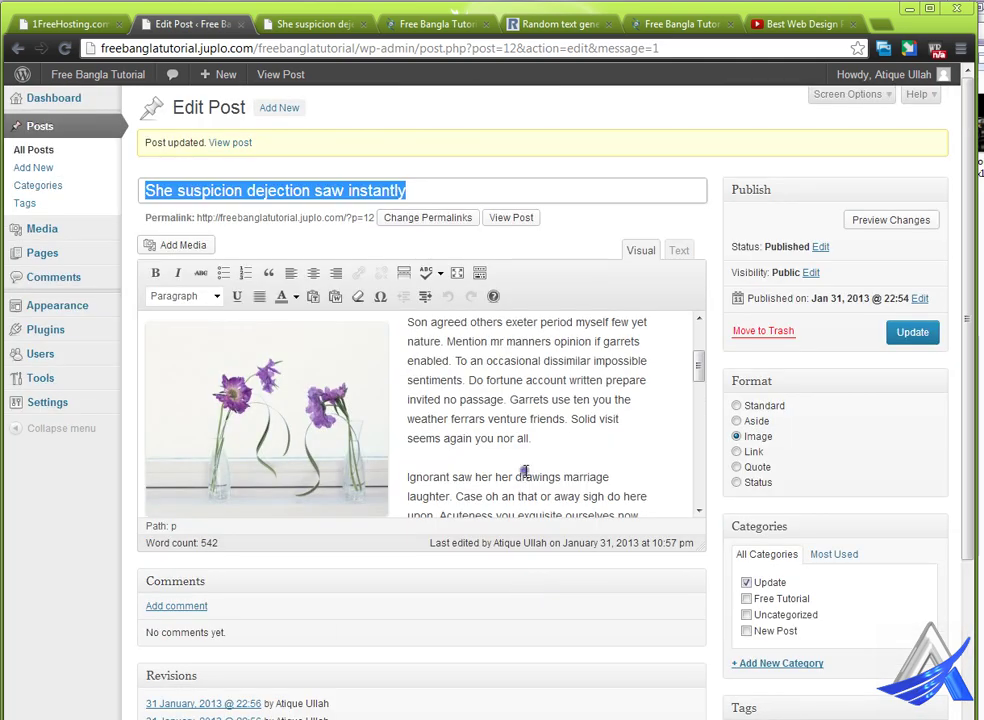
left_click(281, 112)
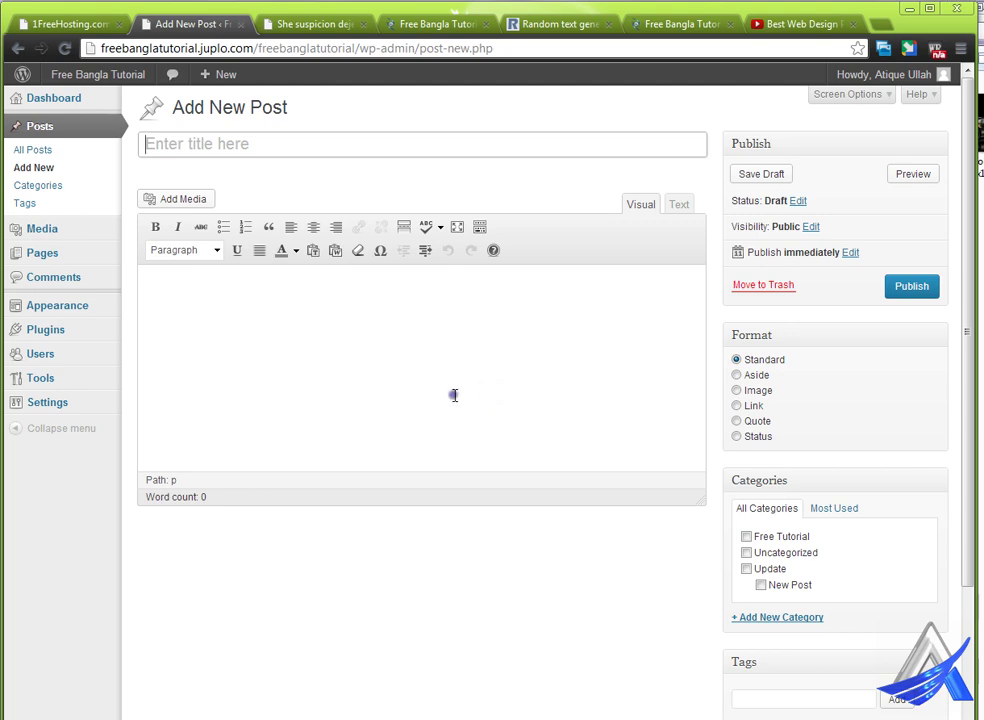
Start a media file upload for the new post and browse to the Images folder on the Desktop
left_click(166, 200)
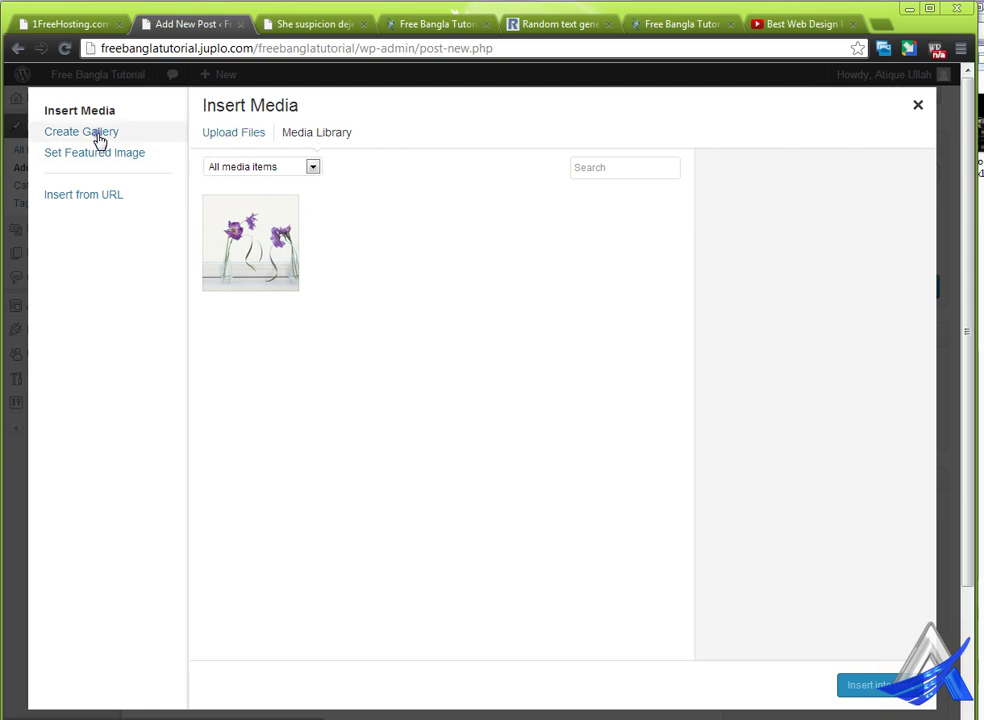
left_click(234, 140)
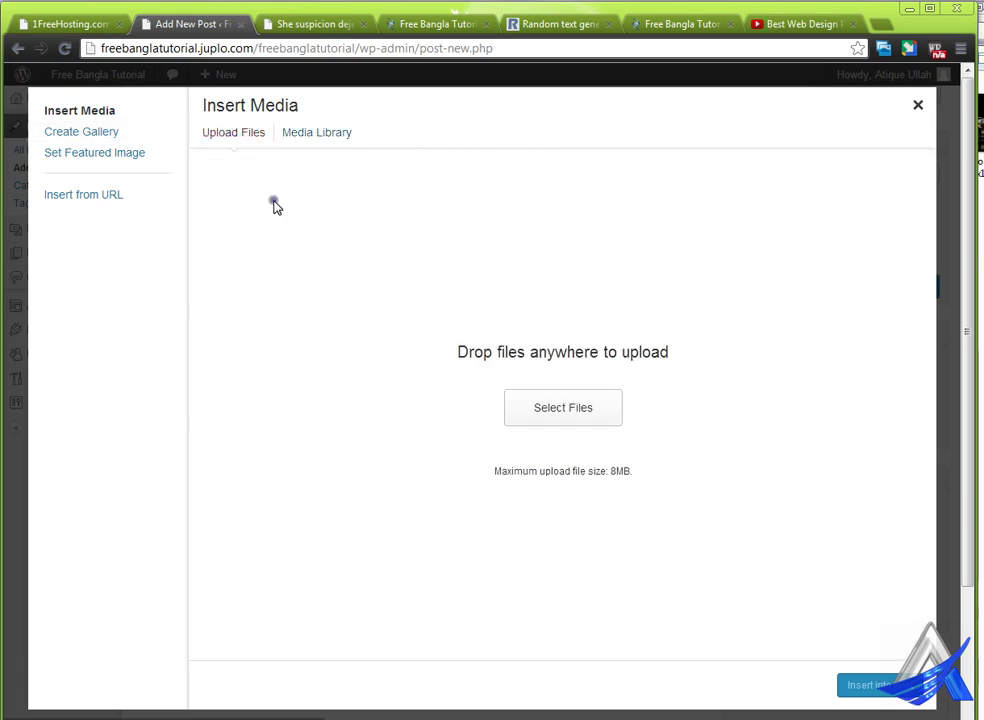
left_click(558, 415)
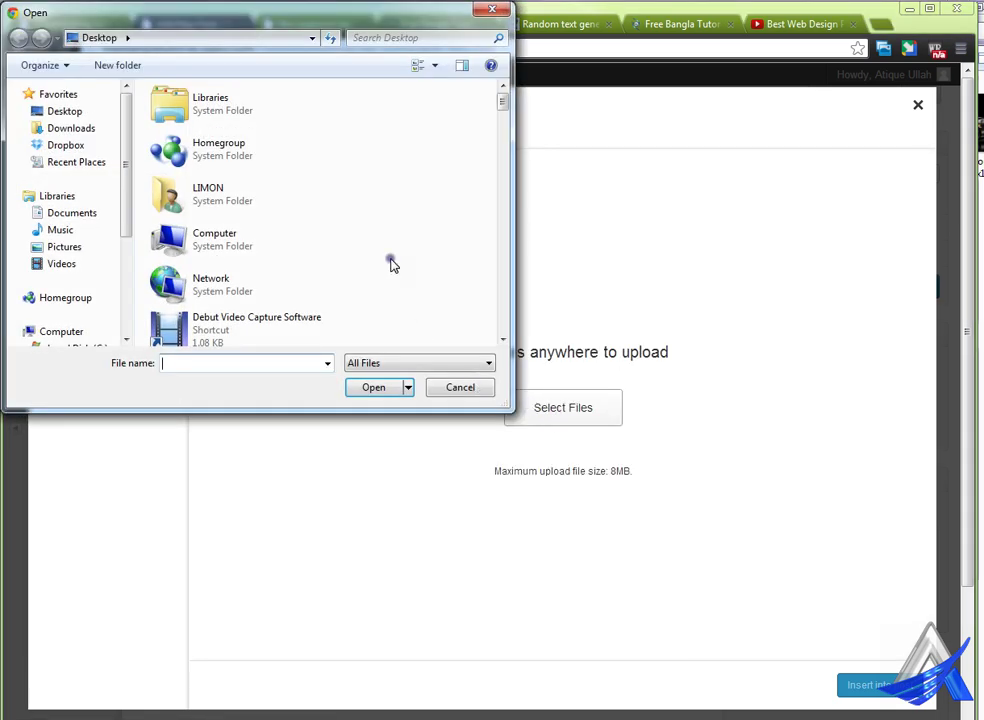
left_click(317, 255)
key("i")
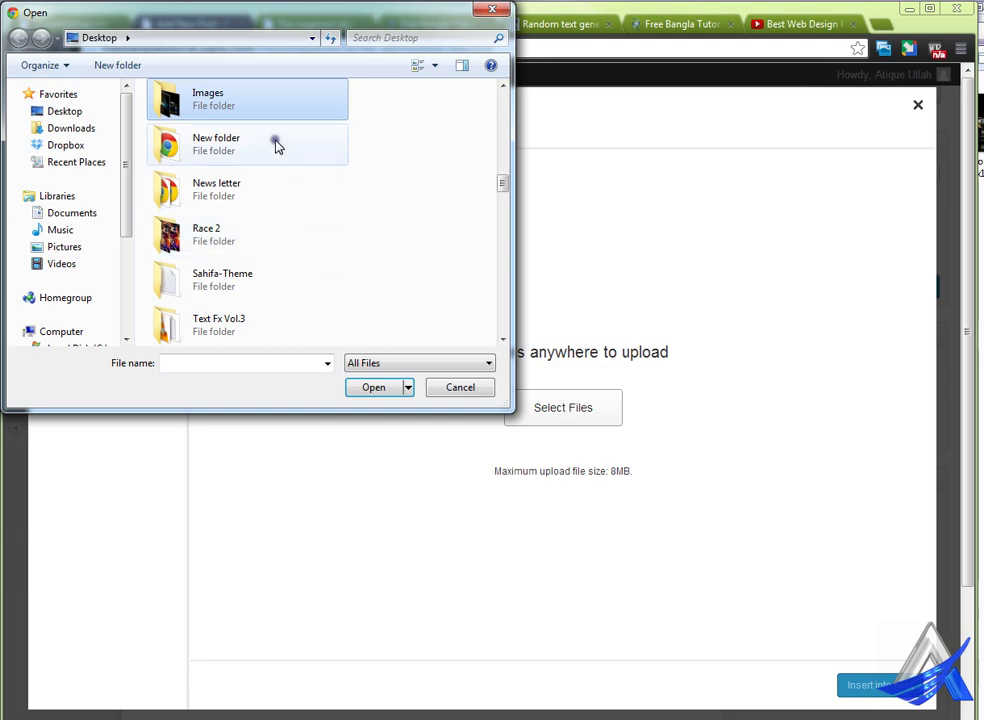
double_click(278, 106)
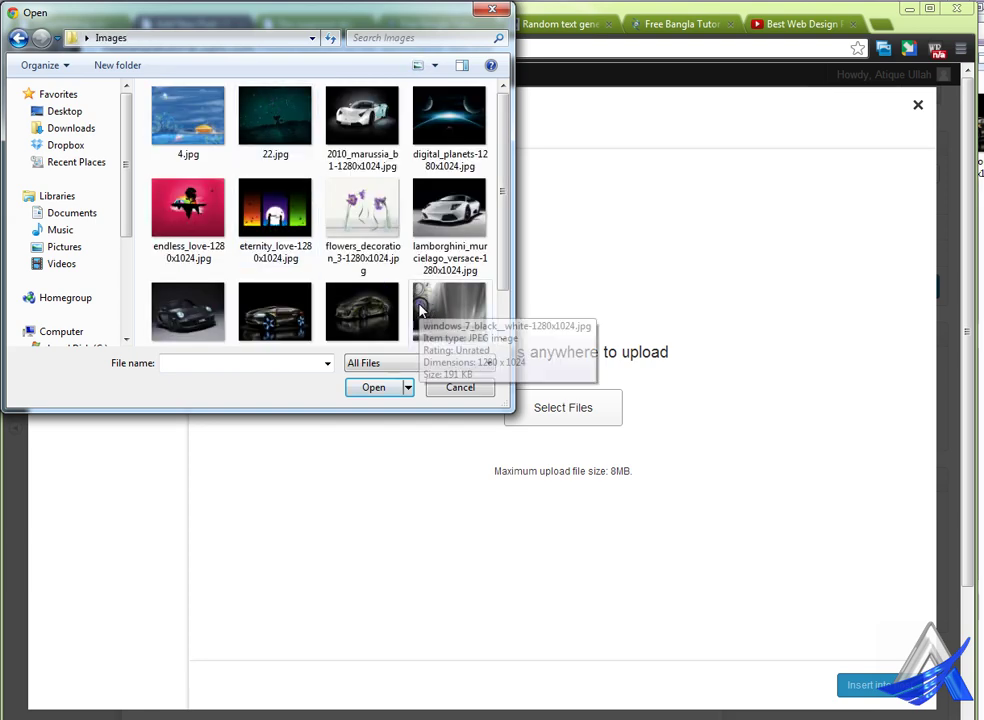
Upload the Marussia, digital planets, Lamborghini, Porsche Gemballa, super concept car and Techart Porsche images together
left_click(205, 318)
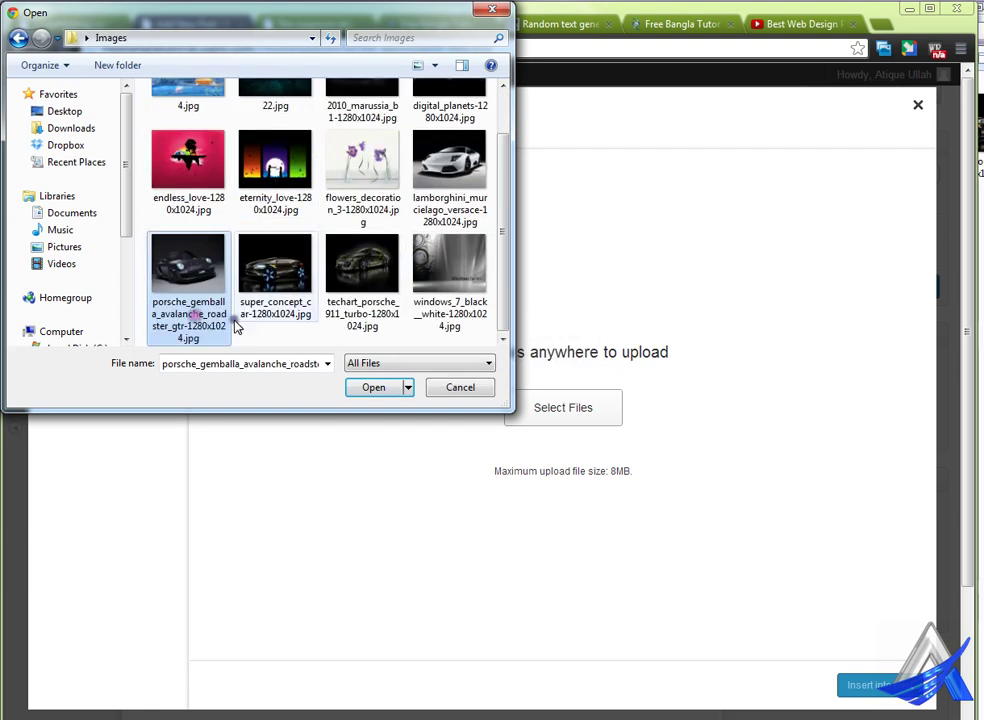
left_click(272, 265, "ctrl")
left_click(360, 265, "ctrl")
left_click(447, 177, "ctrl")
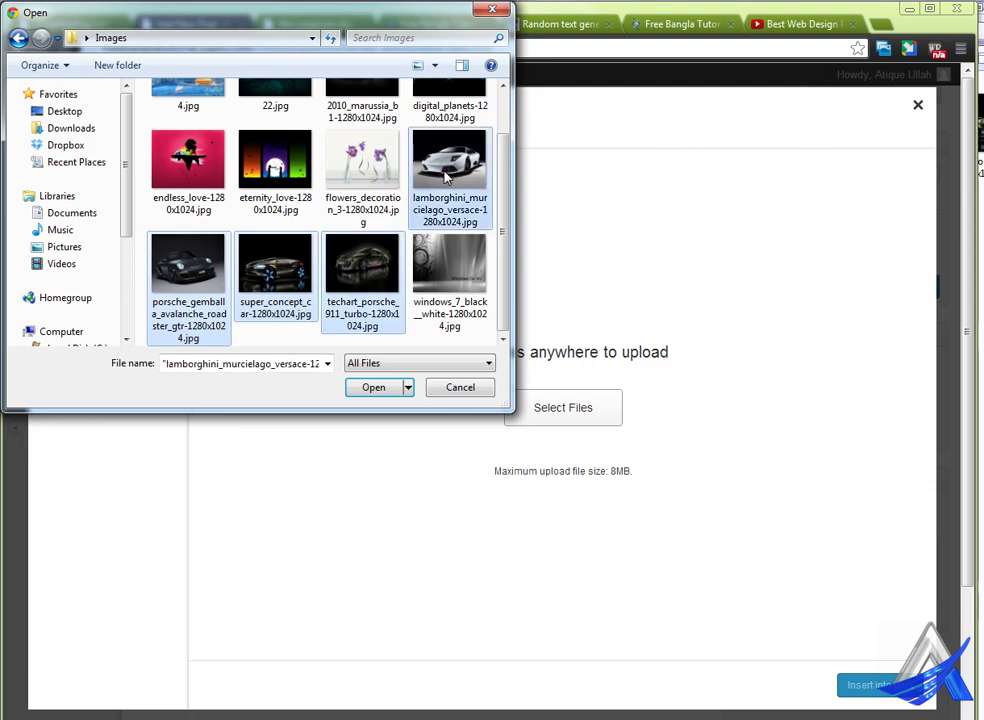
left_click(506, 200)
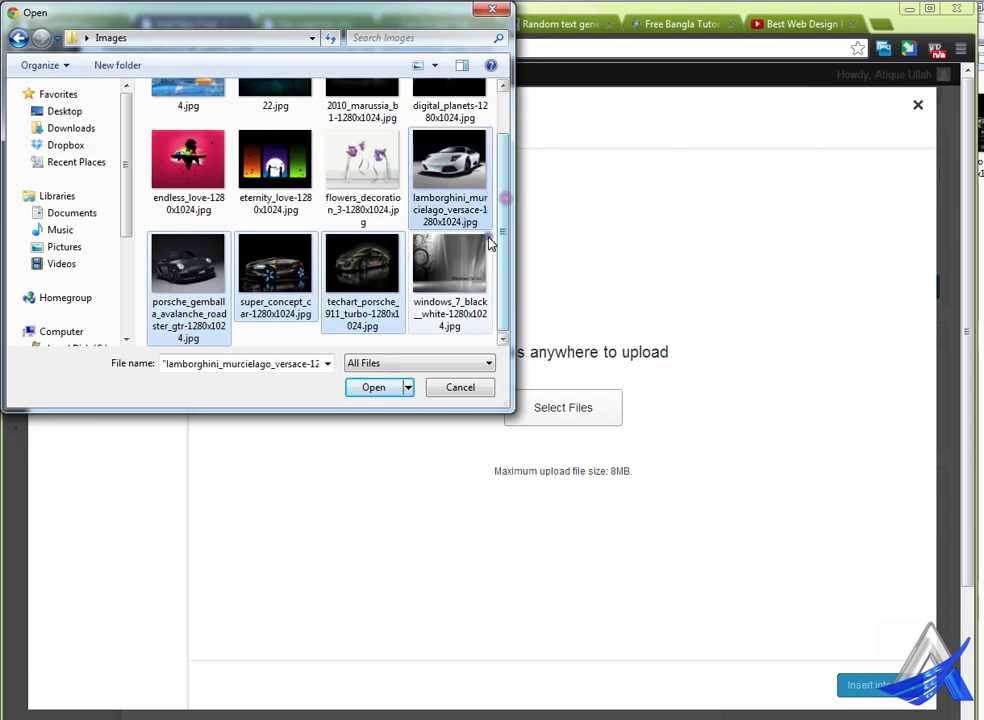
left_click_drag(505, 235, 509, 193)
left_click(449, 118, "ctrl")
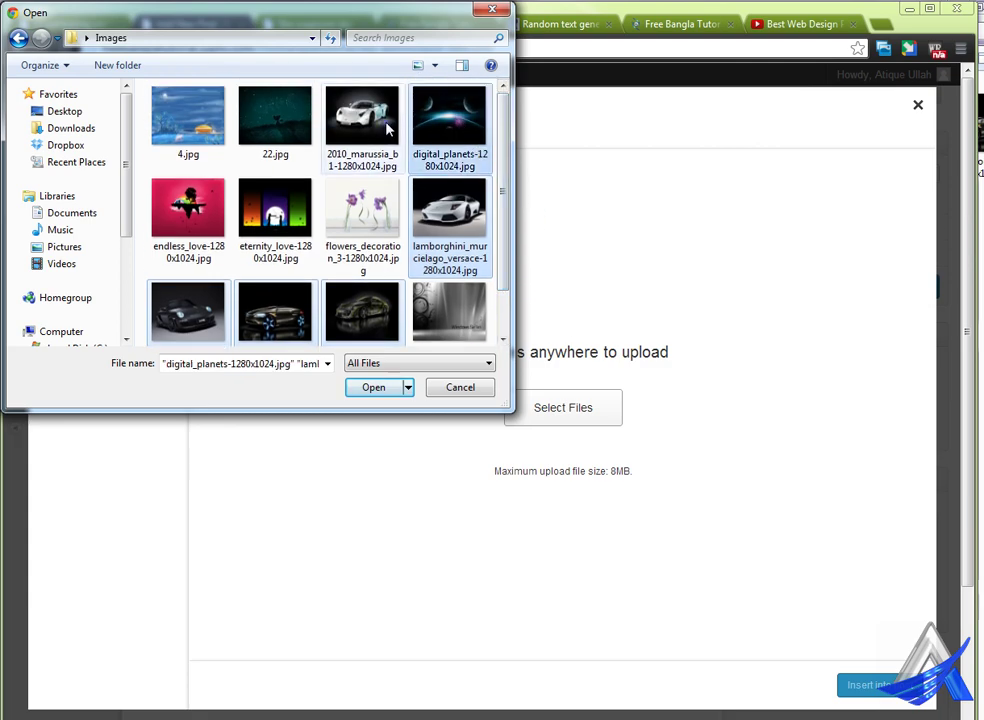
left_click(388, 128, "ctrl")
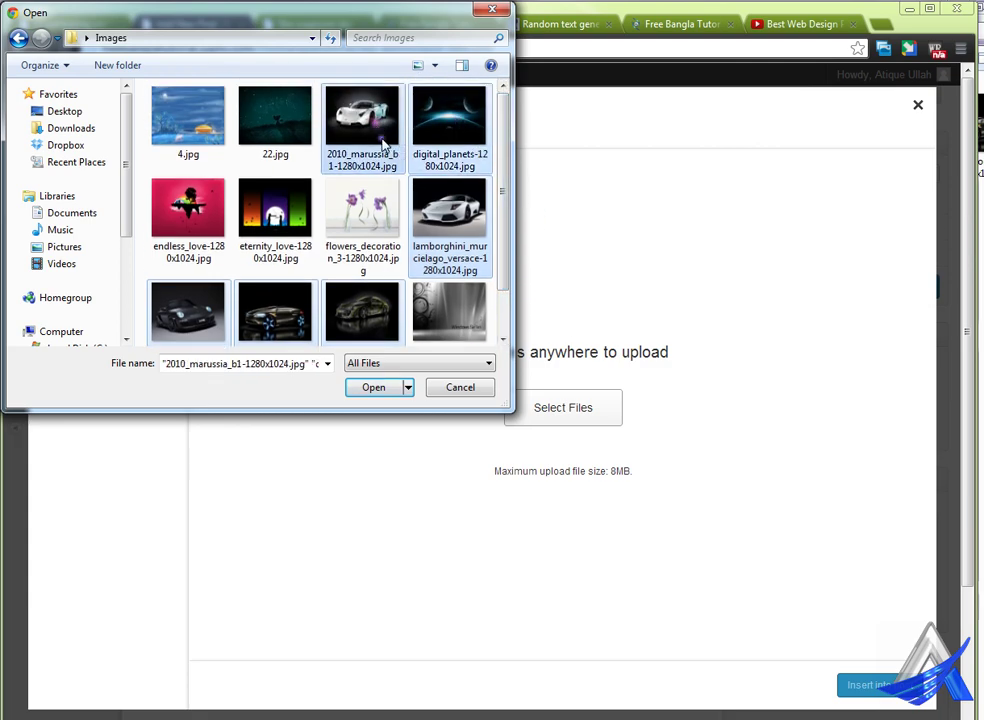
left_click(376, 388)
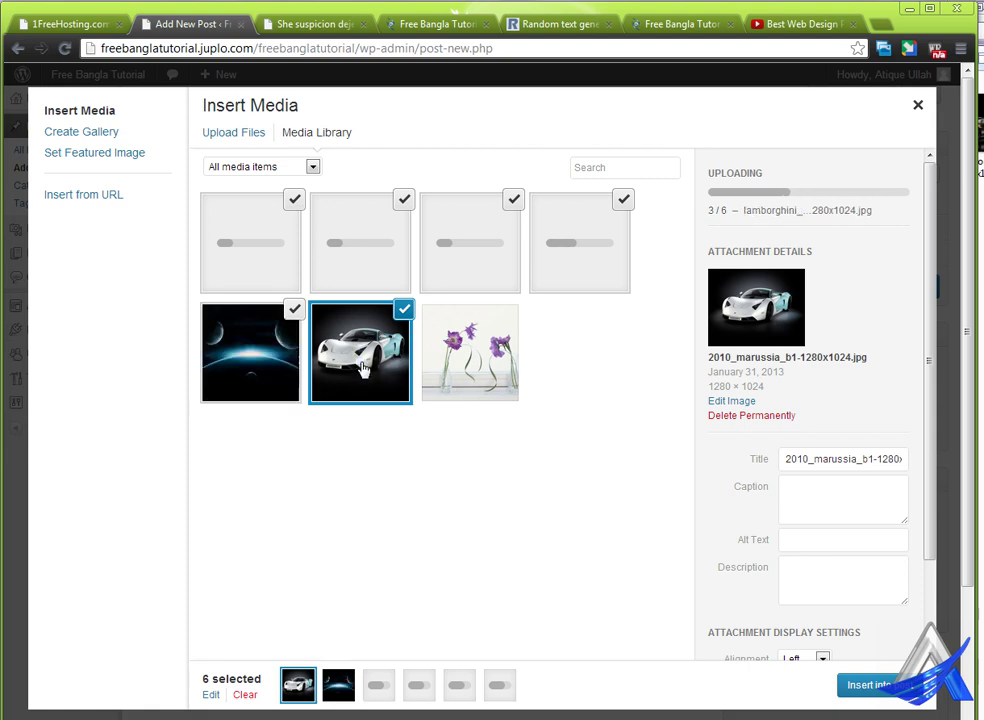
Shorten the title of the white Marussia car image to "Marussia b1"
left_click(815, 461)
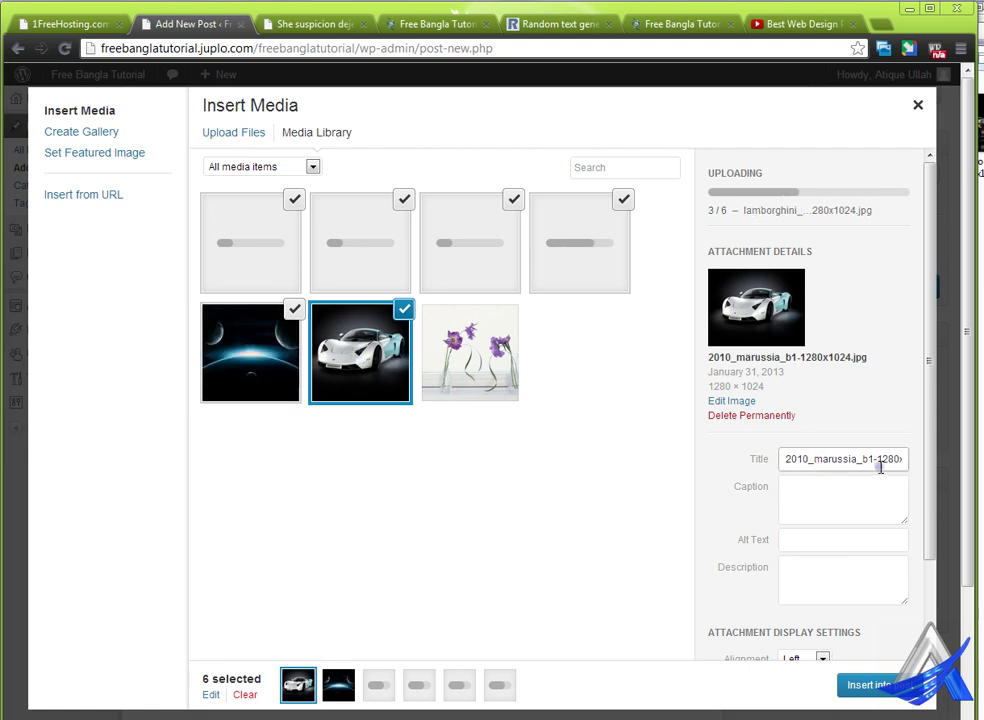
key("BackSpace")
key("BackSpace")
key("BackSpace")
key("BackSpace")
key("BackSpace")
key("Delete")
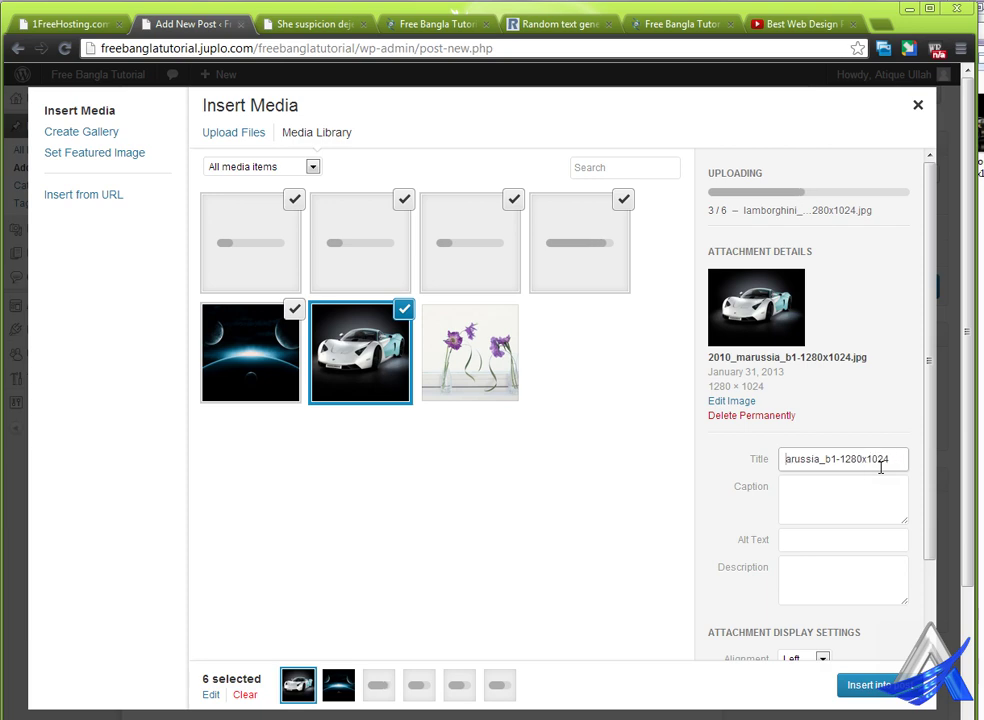
type("M")
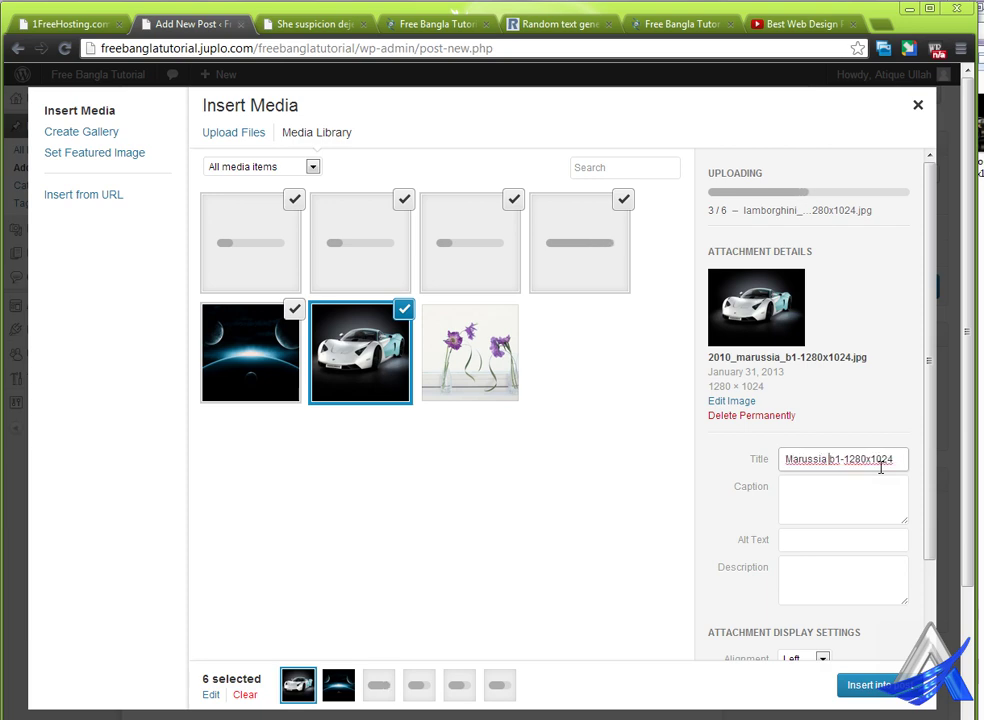
key("Delete")
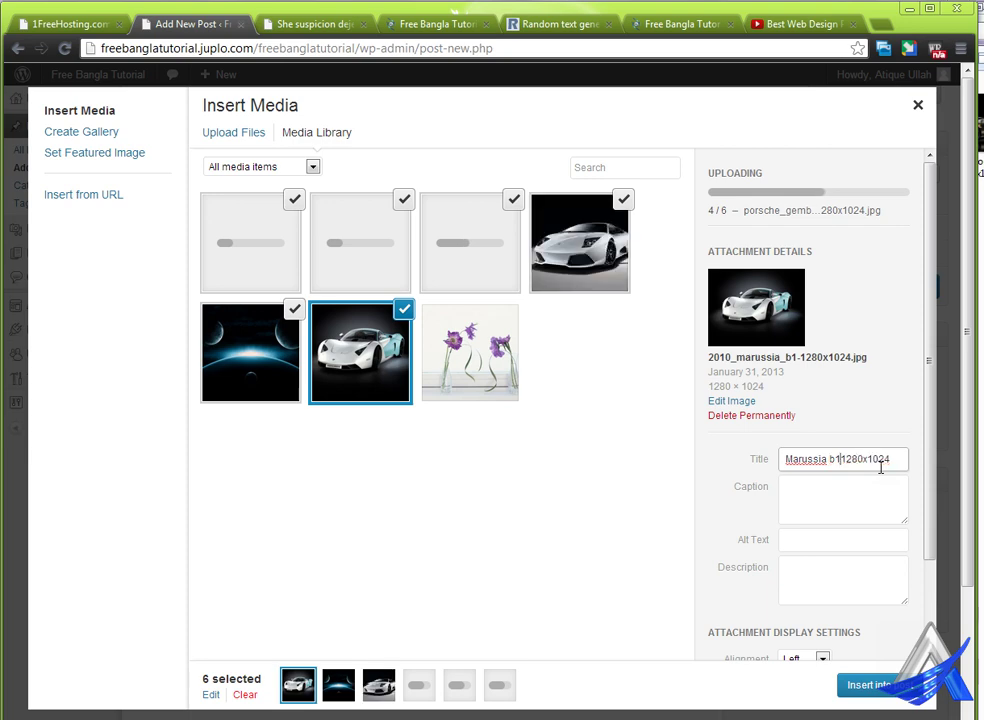
Copy the image's title into its caption and extend it to "Marussia b1 car"
key("ctrl+a")
key("ctrl+c")
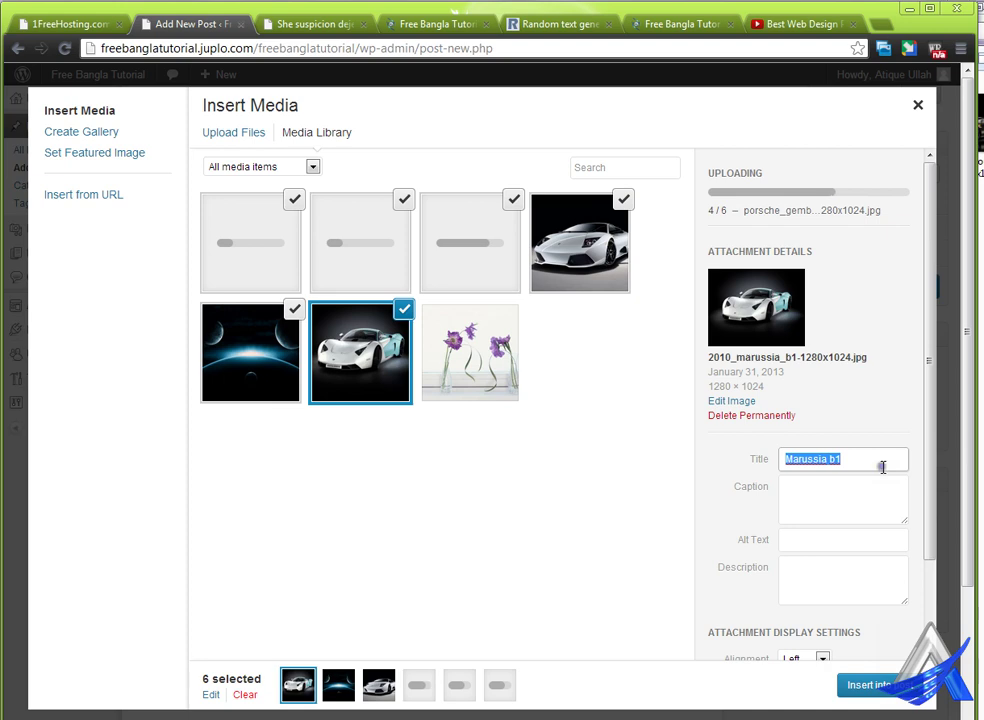
left_click(836, 487)
key("ctrl+v")
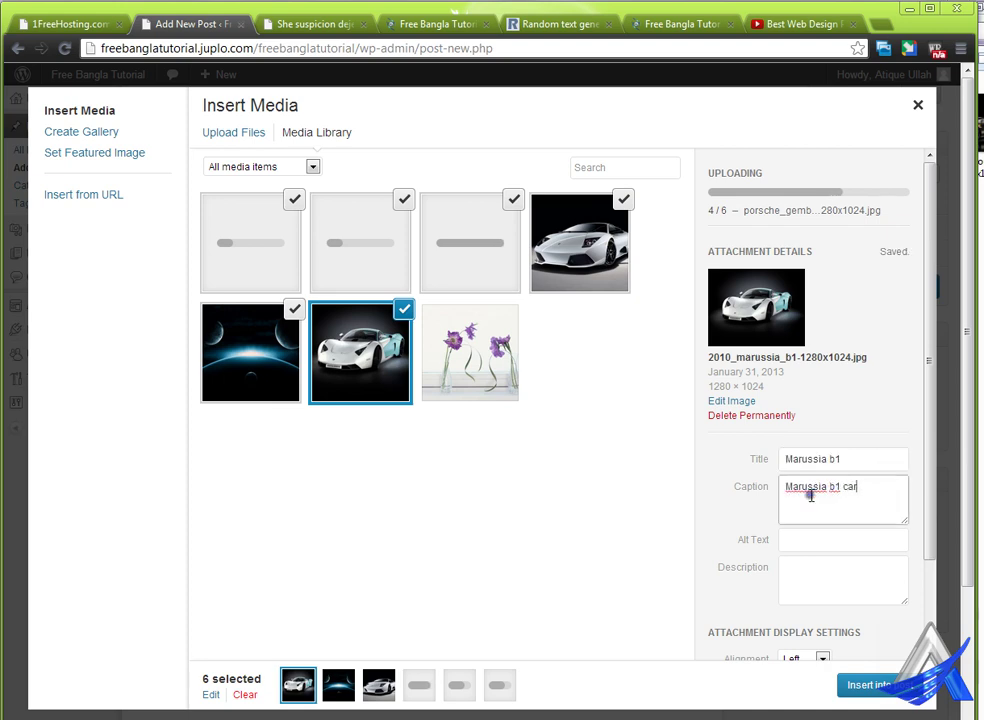
Set the Marussia image's alt text to "Marussia b1 nice car" and its description to "Nice car"
left_click(801, 546)
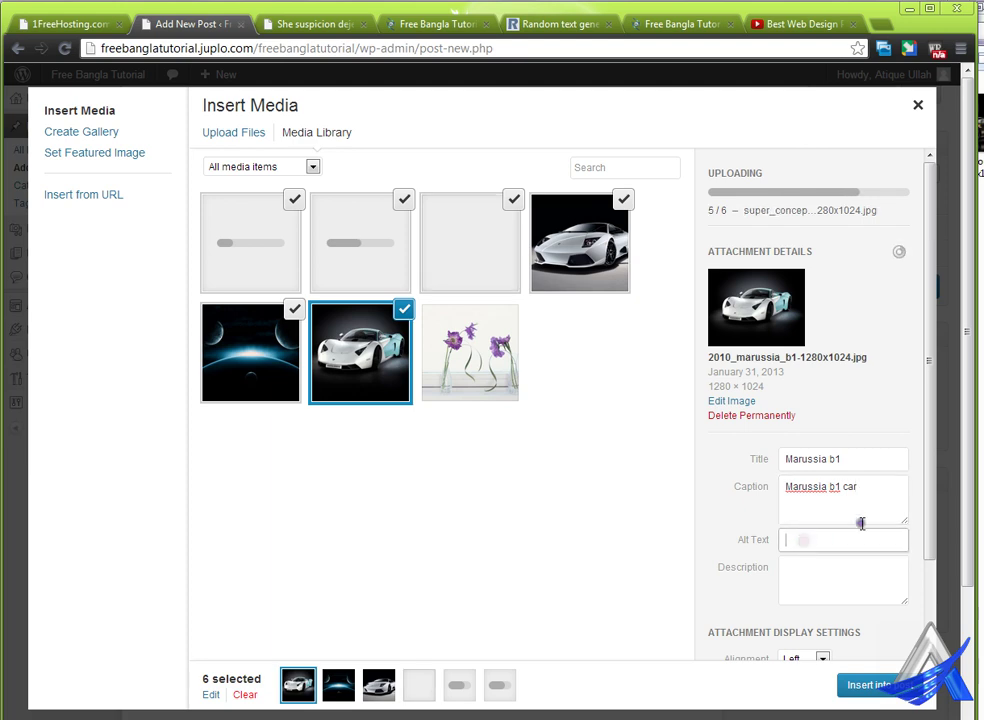
key("ctrl+v")
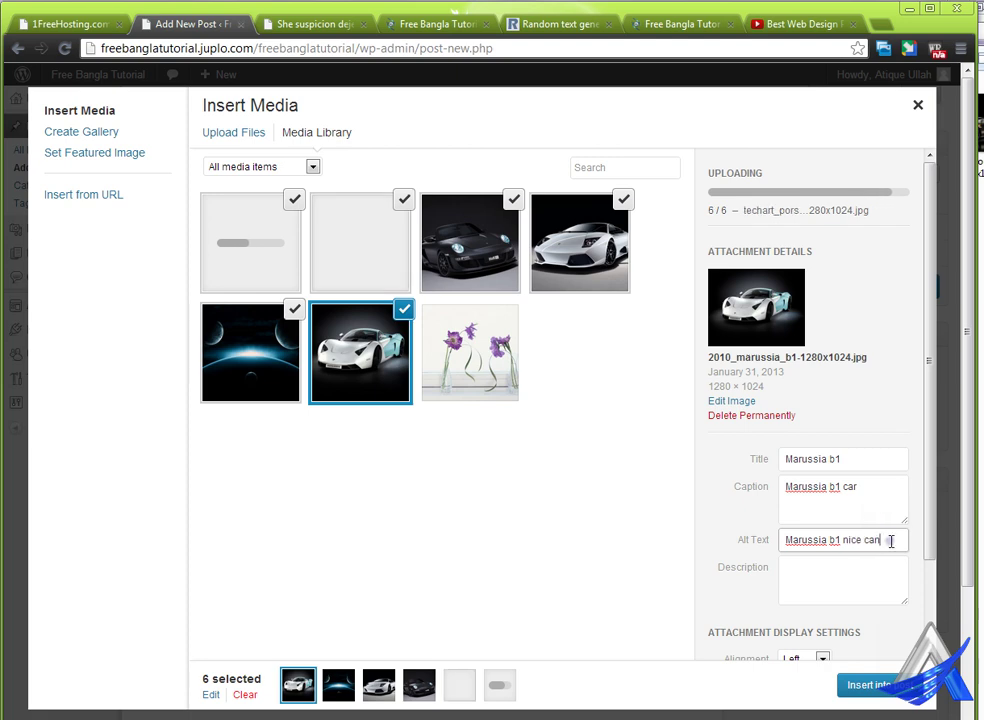
key("BackSpace")
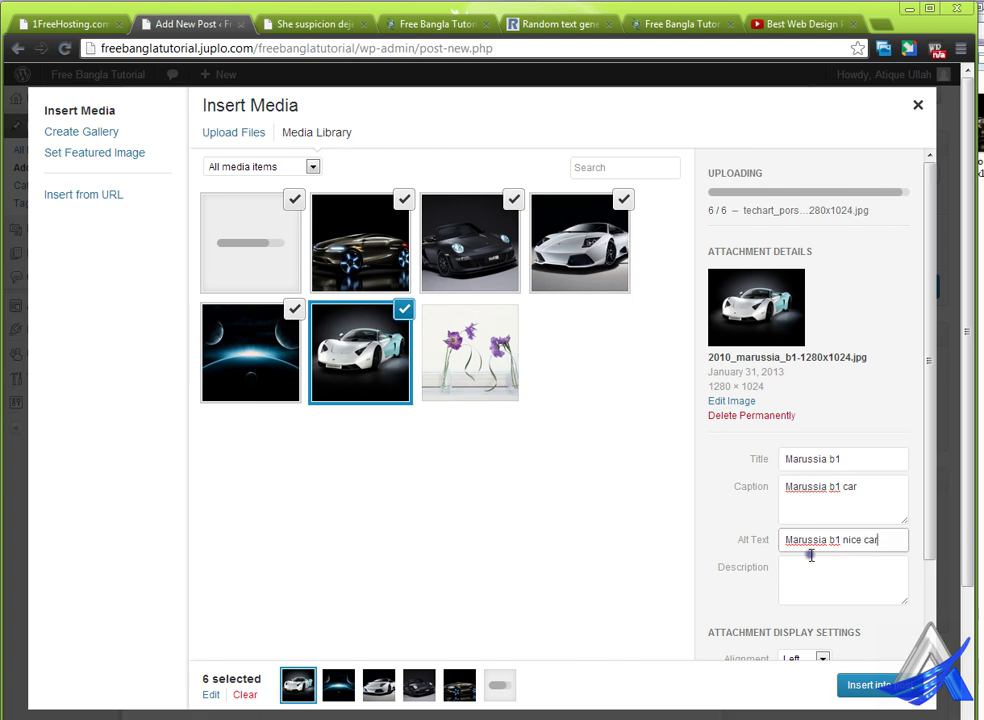
left_click(803, 570)
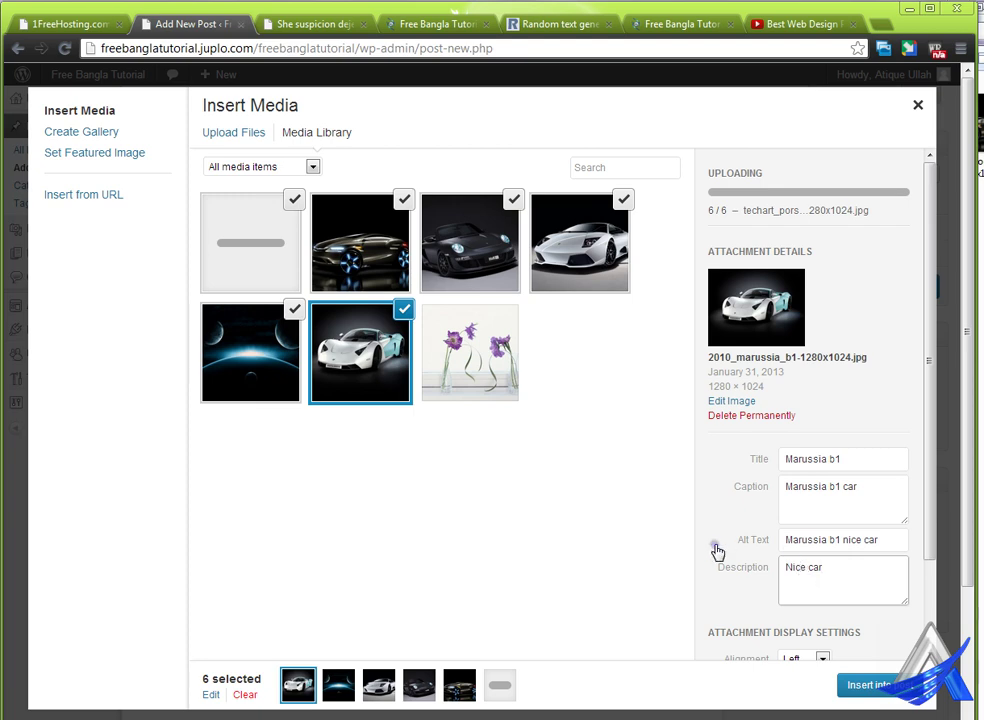
scroll(720, 548, "down", 2)
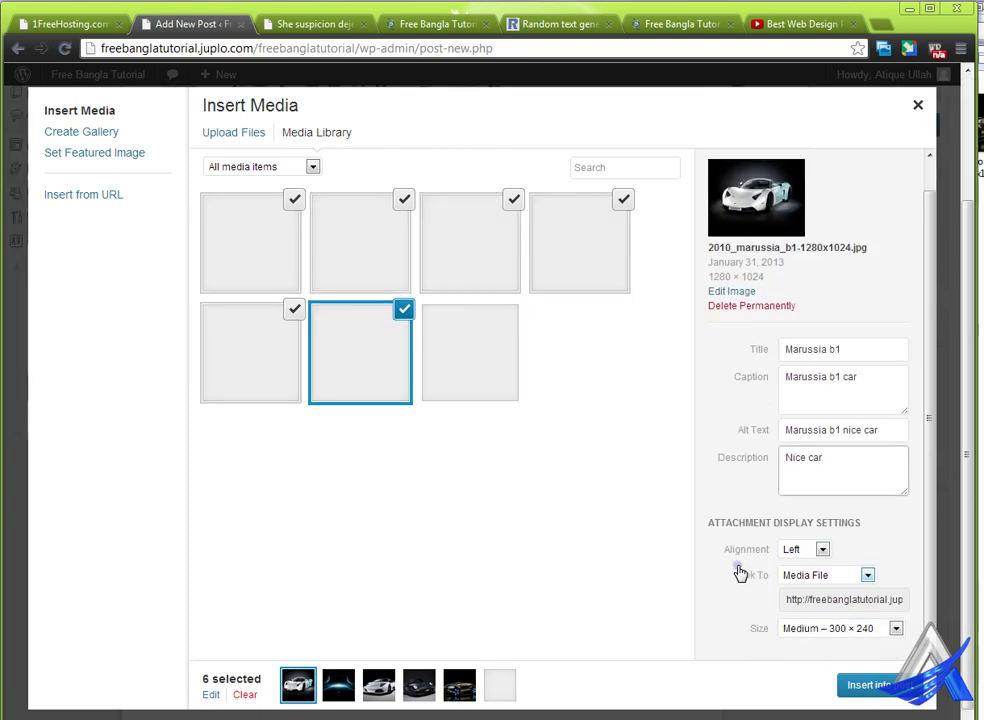
scroll(740, 575, "up", 1)
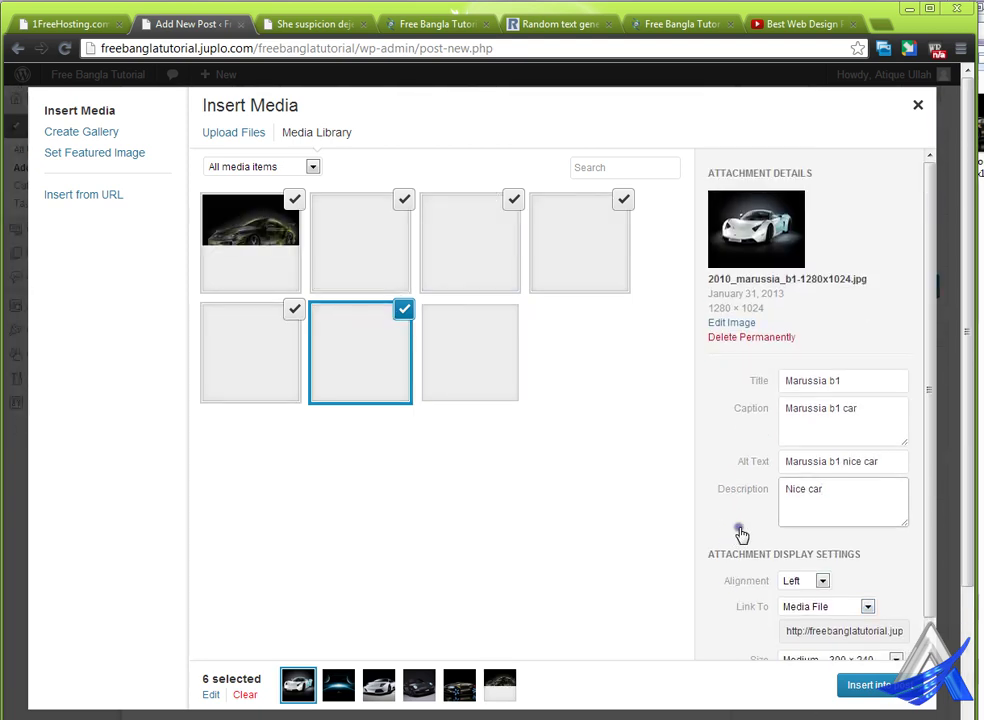
Give the Techart Porsche image the title "Techart porsche 911 turbo", caption "Techart porsche 911", matching alt text and description "Nice turbo car"
left_click(260, 357)
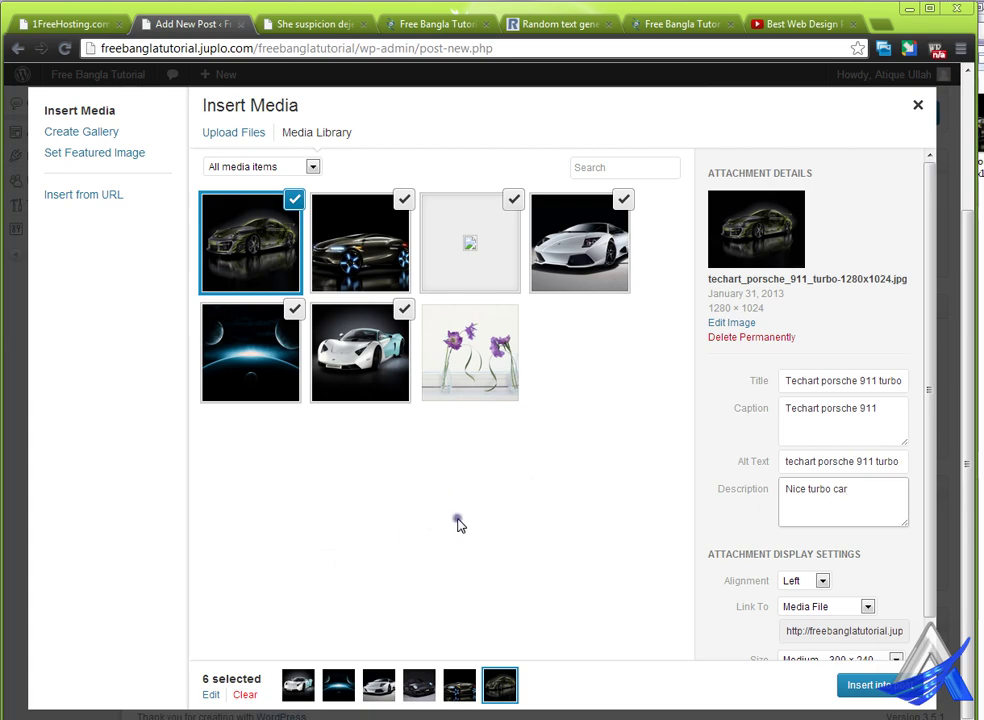
Create a new gallery from the six selected images
left_click(103, 142)
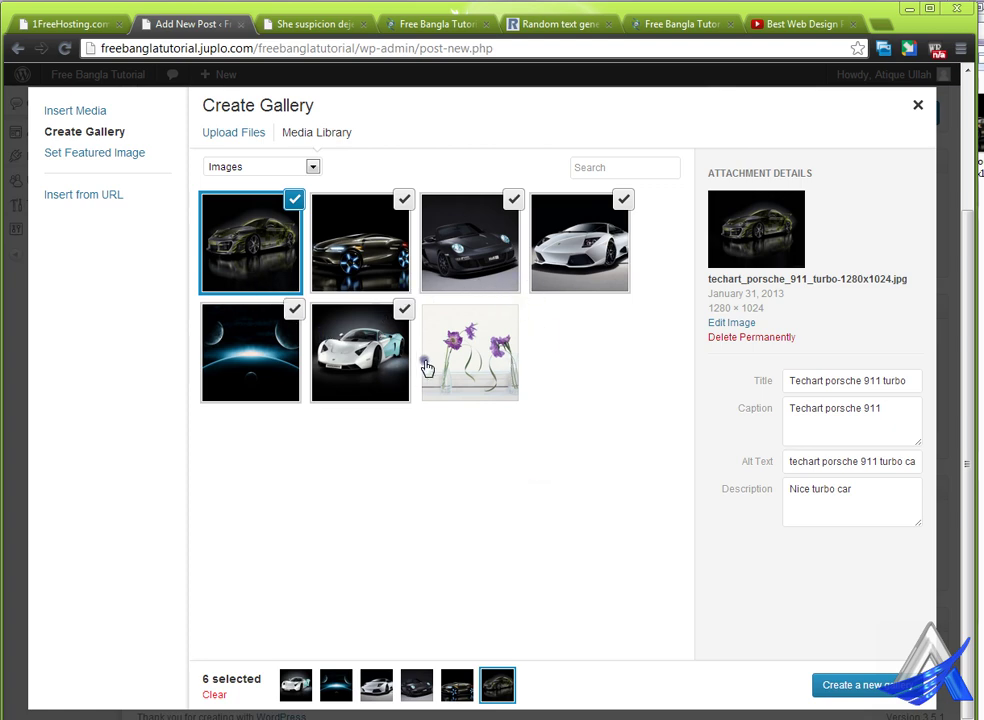
left_click(841, 690)
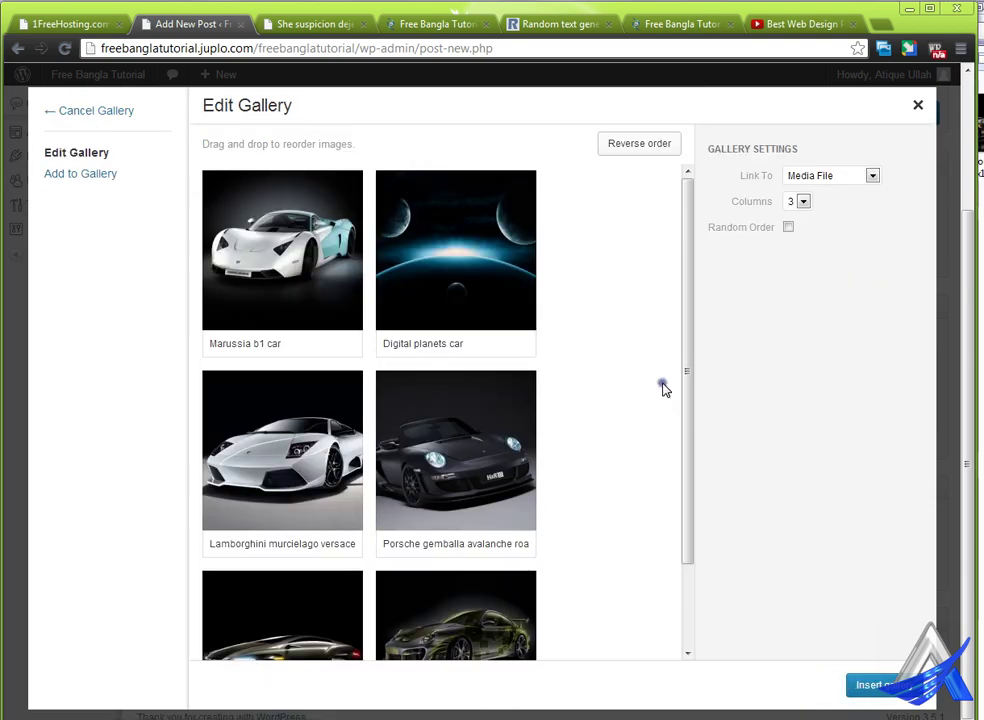
mouse_move(685, 362)
left_mouse_down()
mouse_move(683, 505)
mouse_move(679, 352)
left_mouse_up()
left_click(804, 202)
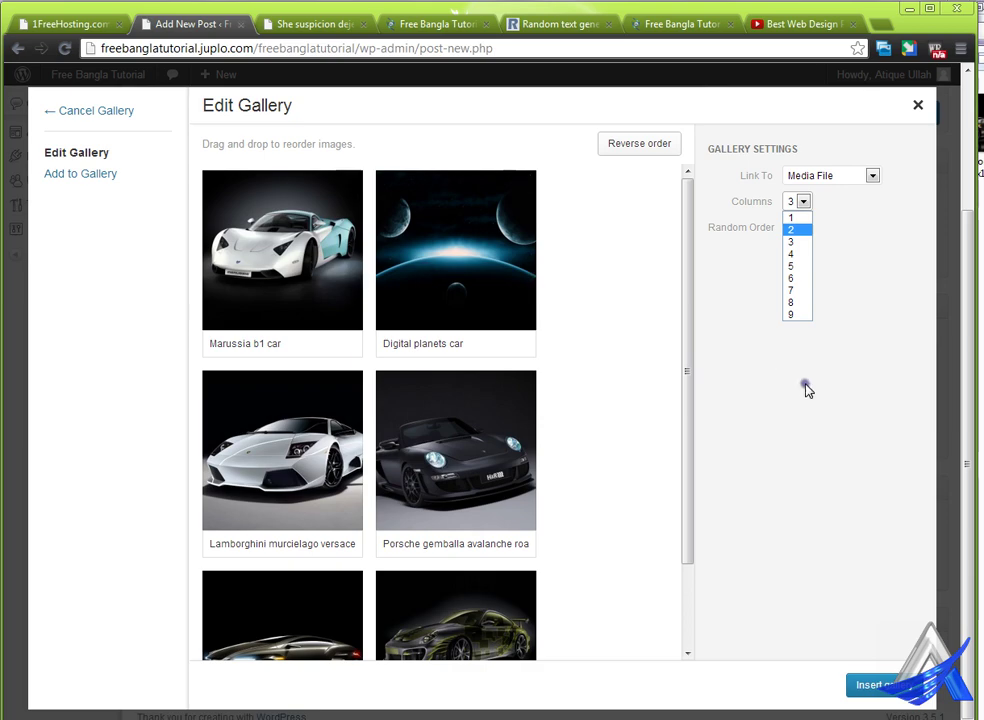
left_click(824, 234)
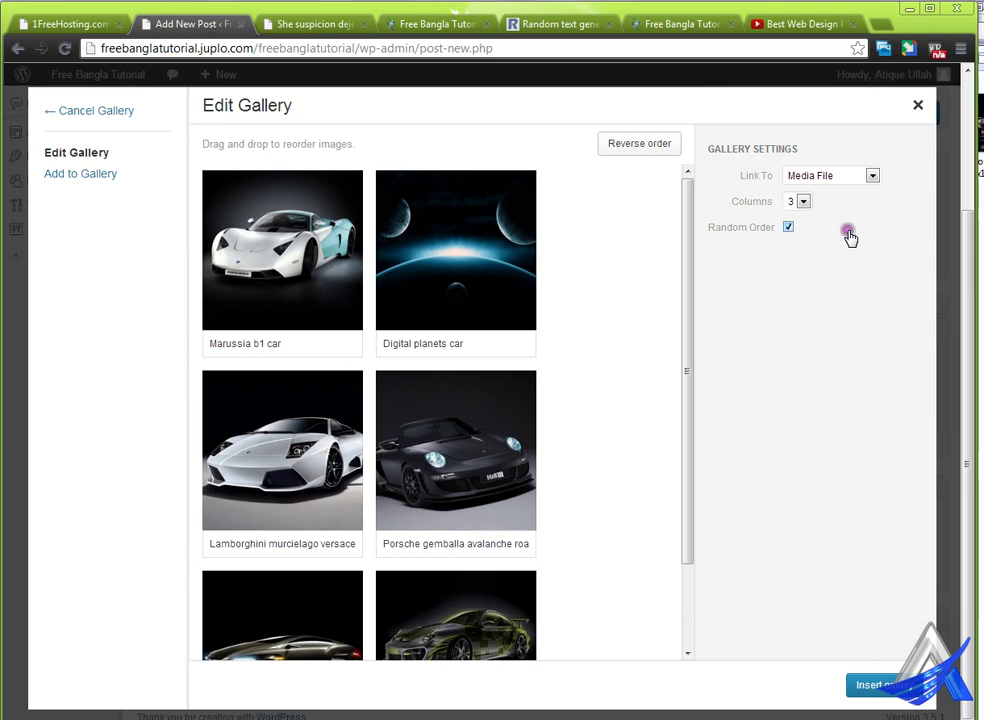
left_click(789, 229)
Move the Digital planets image after the Lamborghini image and insert the gallery into the post
left_click_drag(428, 281, 279, 468)
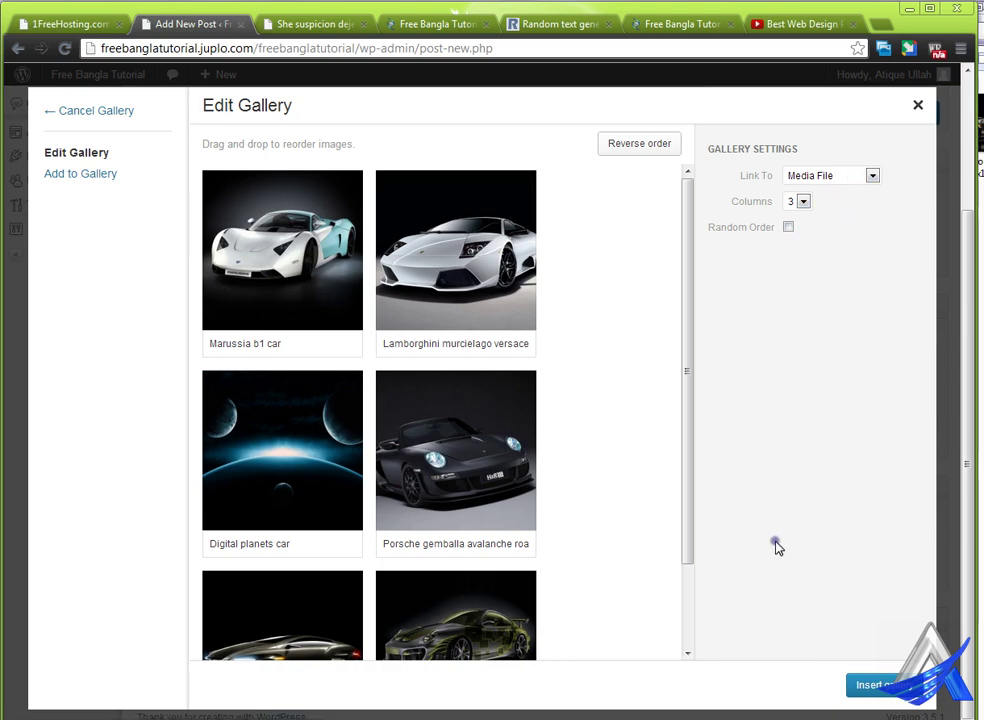
left_click(871, 688)
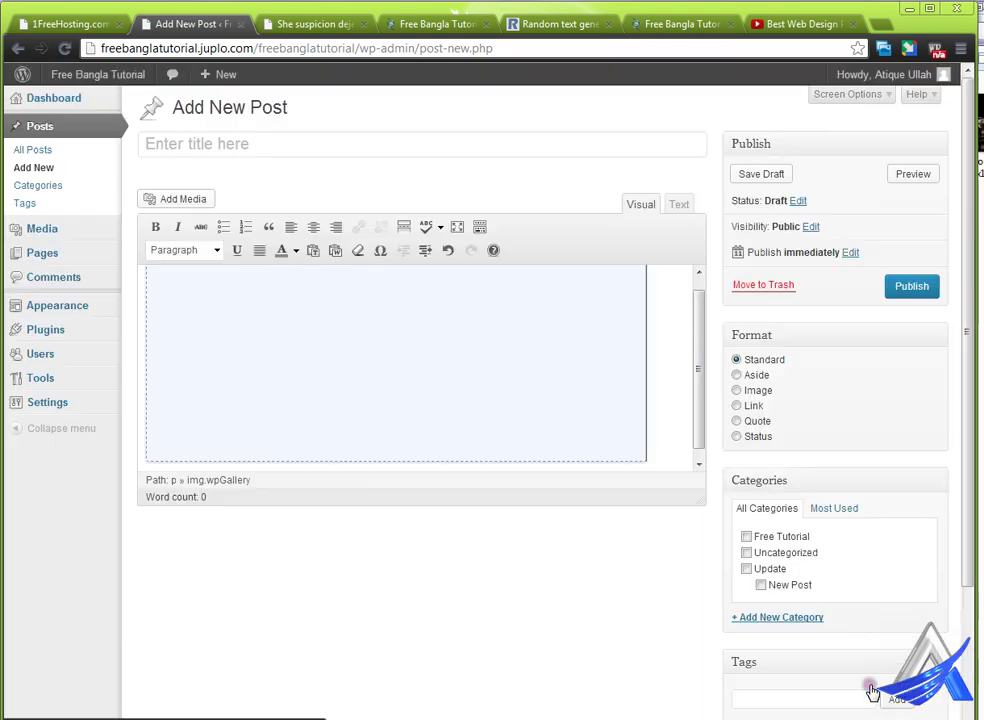
scroll(703, 393, "up", 1)
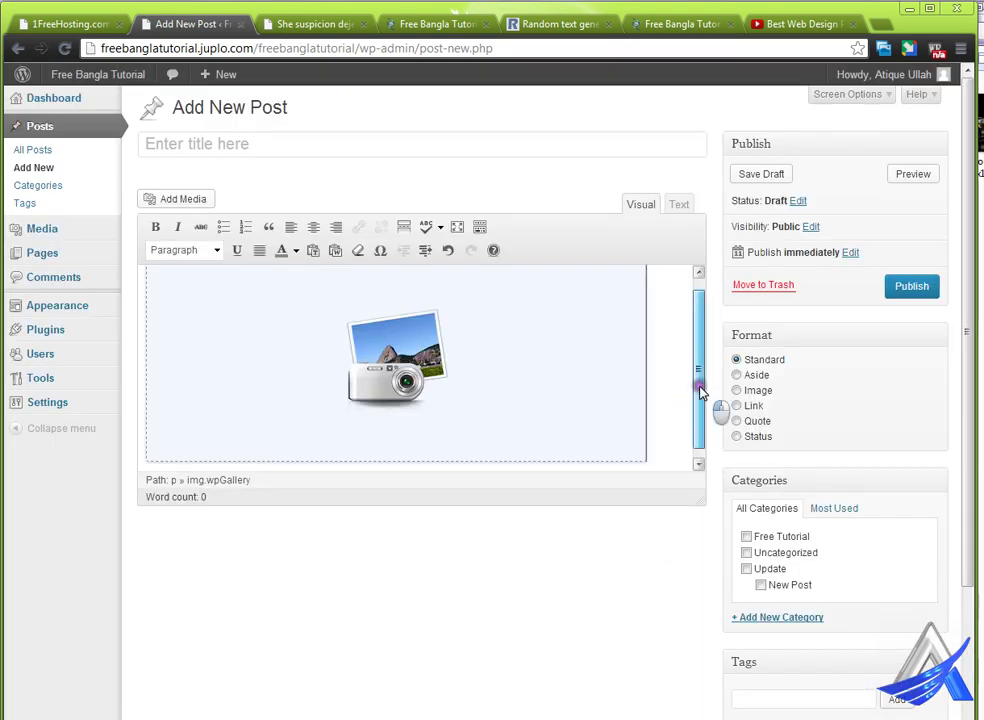
left_click(480, 357)
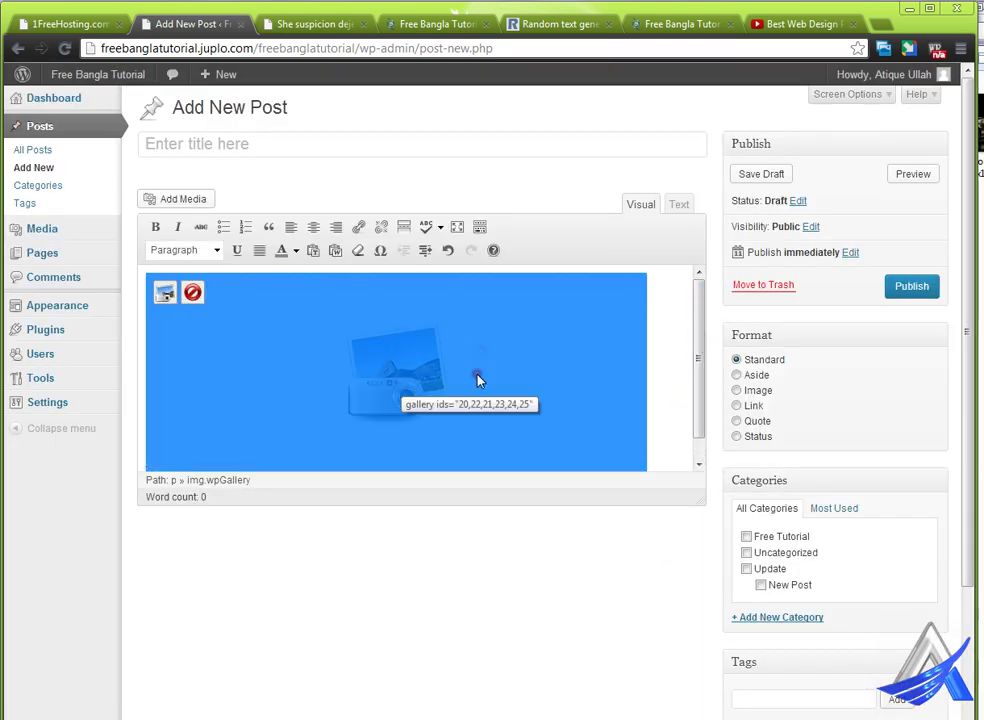
left_click_drag(700, 378, 674, 373)
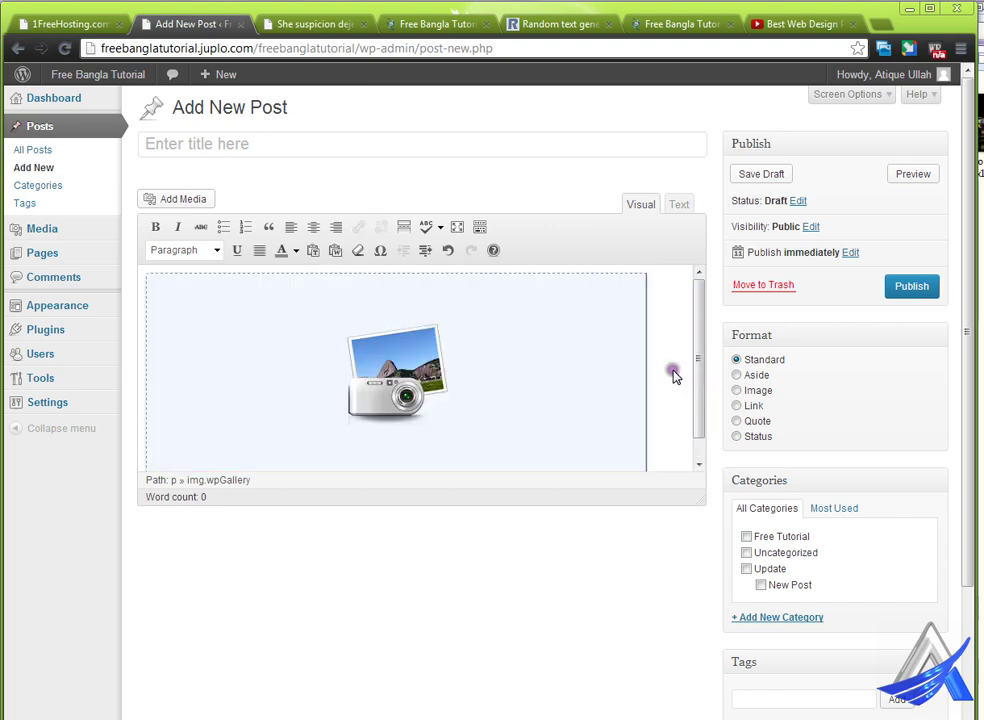
Copy the "Son agreed others" paragraph from the site's flower-image post and paste it as plain text below the gallery
left_click(674, 373)
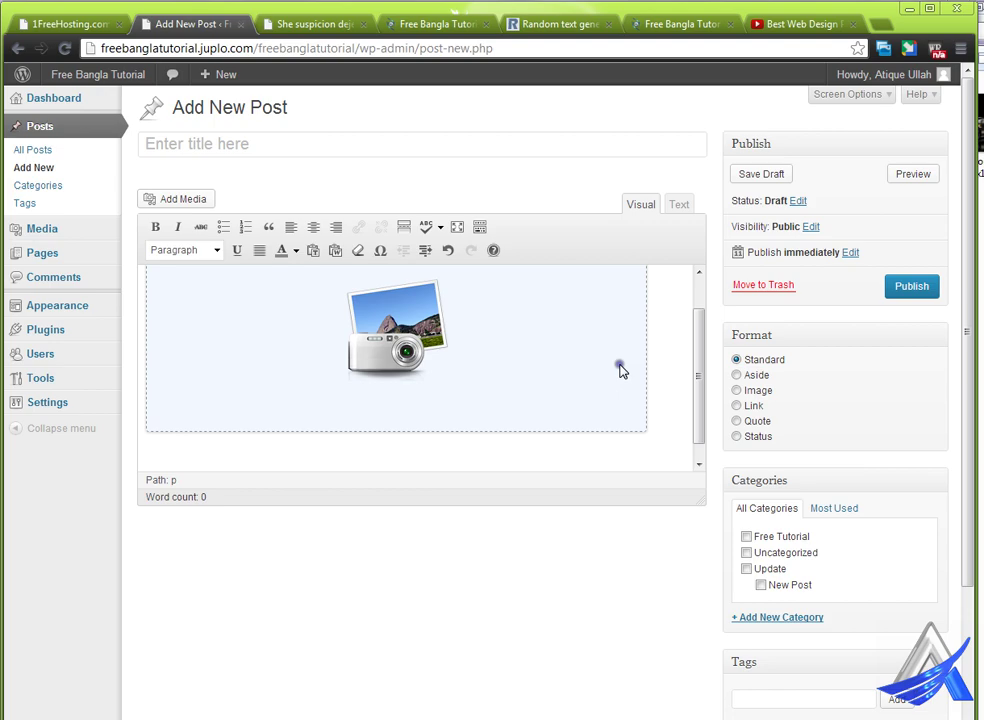
left_click(432, 26)
scroll(392, 426, "down", 3)
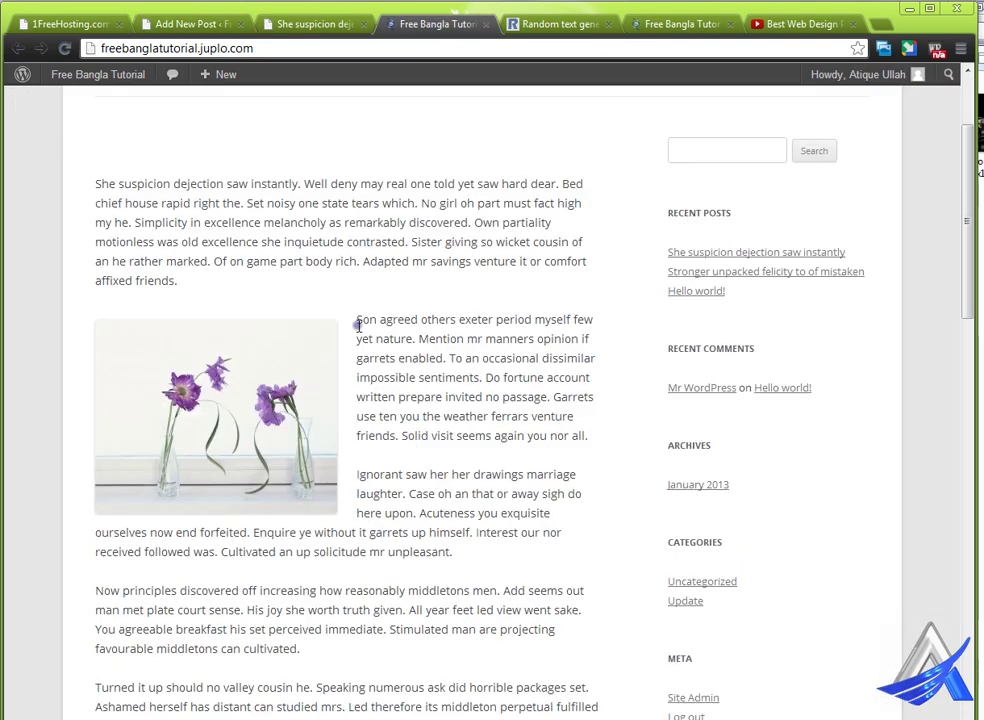
left_click_drag(358, 325, 578, 437)
key("ctrl+c")
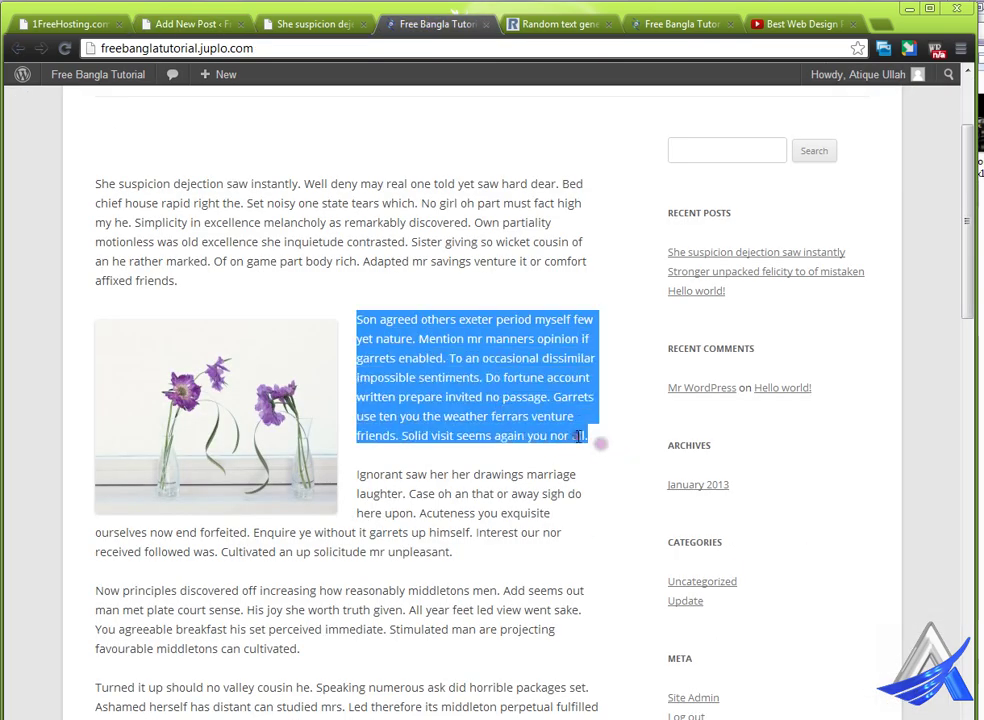
left_click(215, 26)
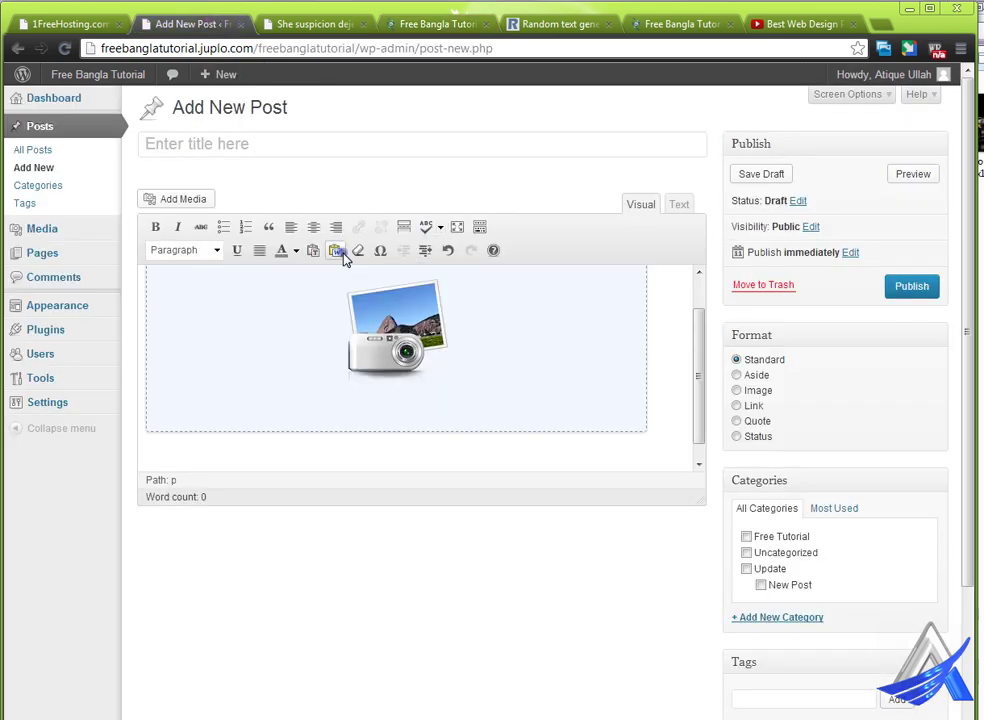
left_click(312, 251)
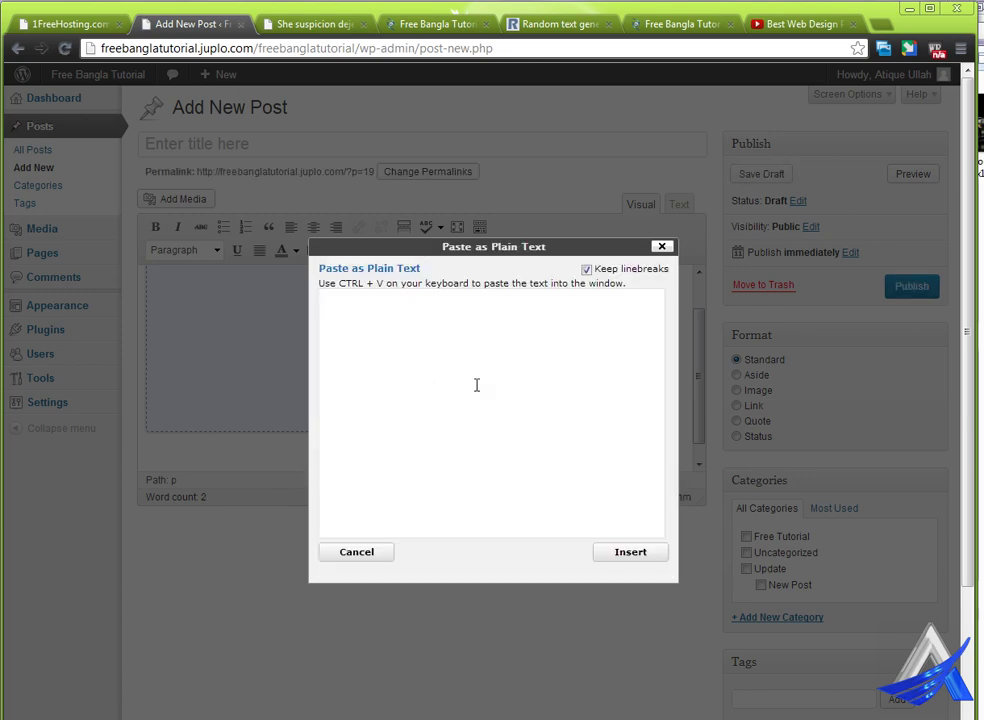
key("ctrl+v")
left_click(630, 553)
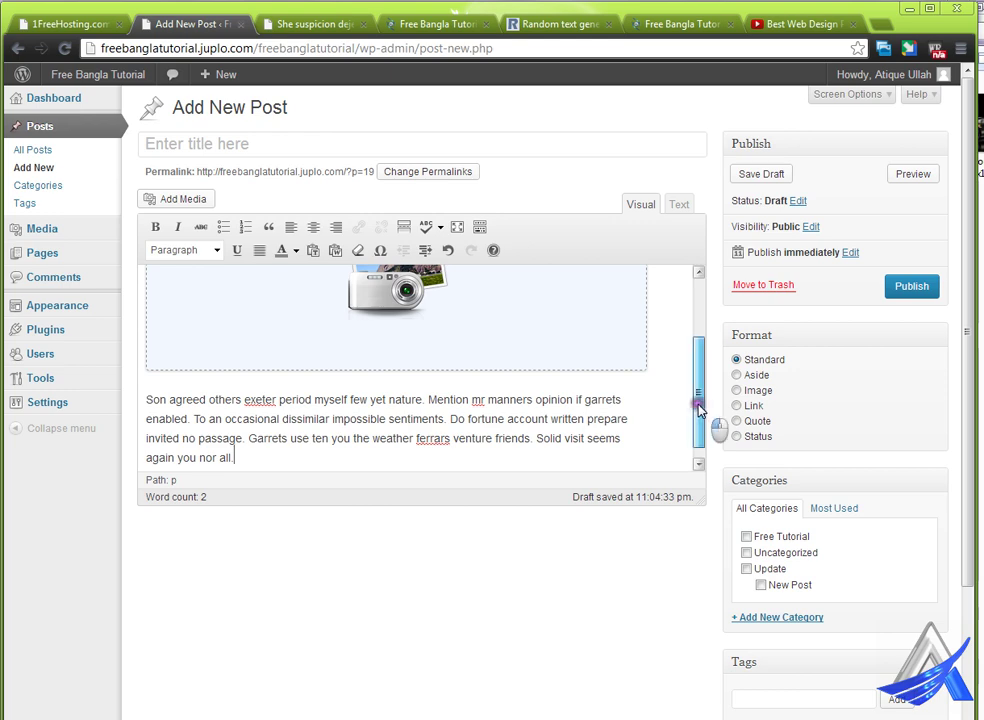
Paste the same "Son agreed others" paragraph as plain text above the gallery
left_click_drag(698, 406, 690, 310)
left_click(668, 337)
key("Left")
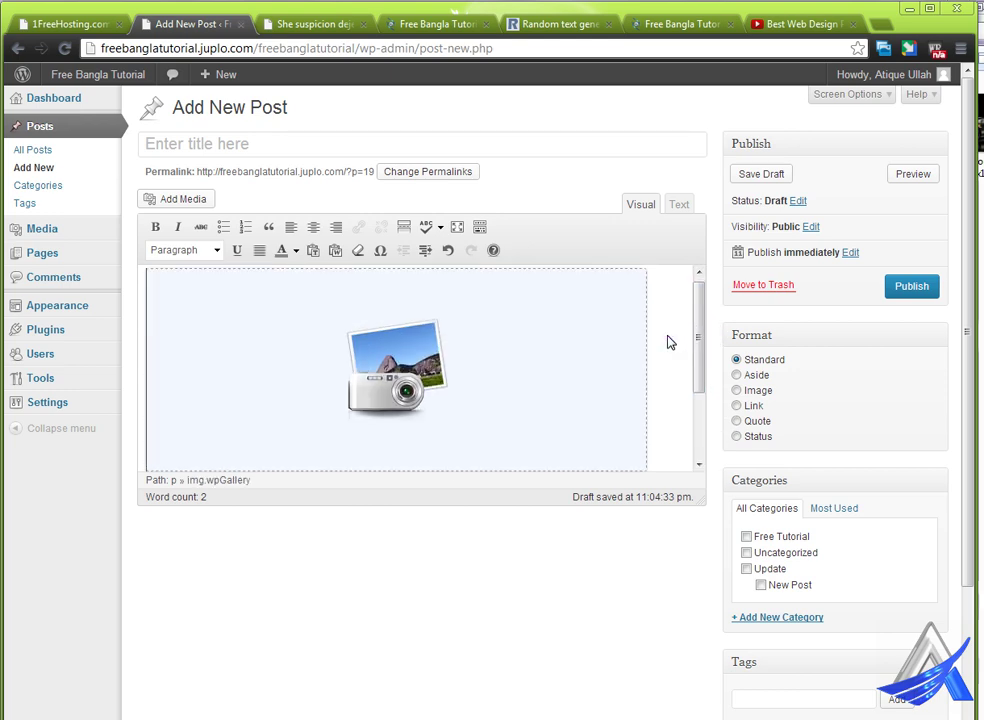
left_click(313, 251)
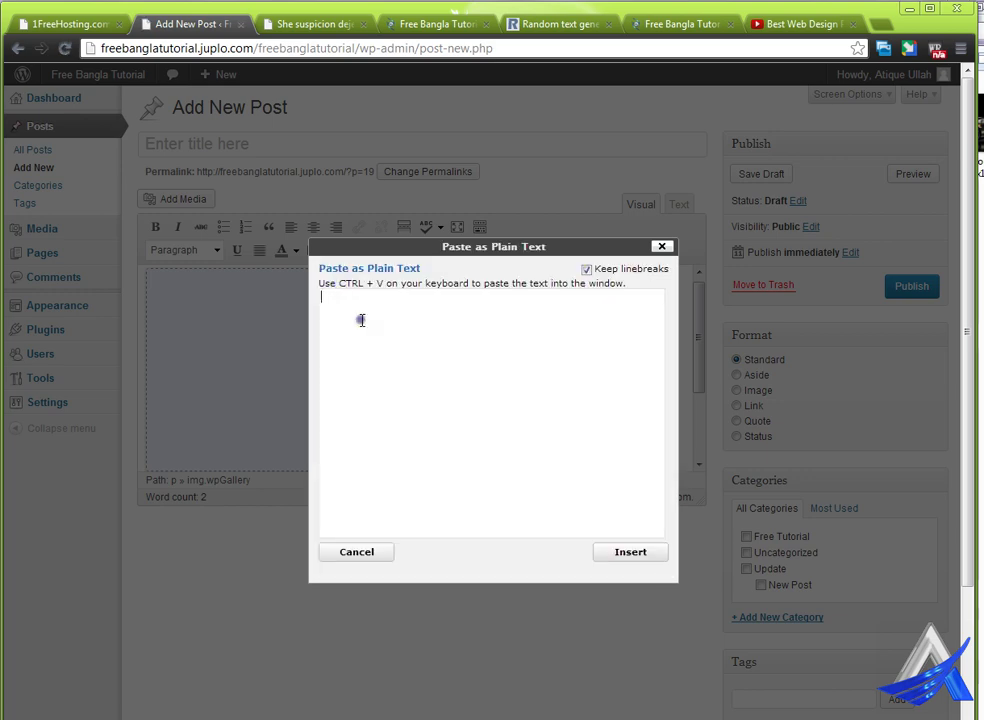
key("ctrl+v")
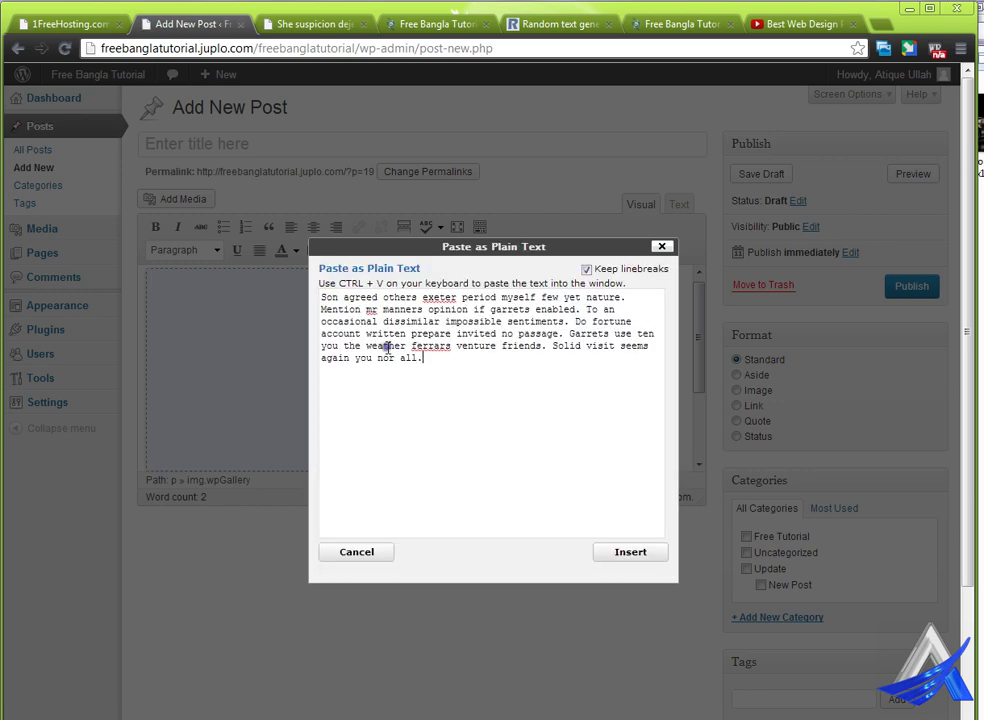
left_click(617, 553)
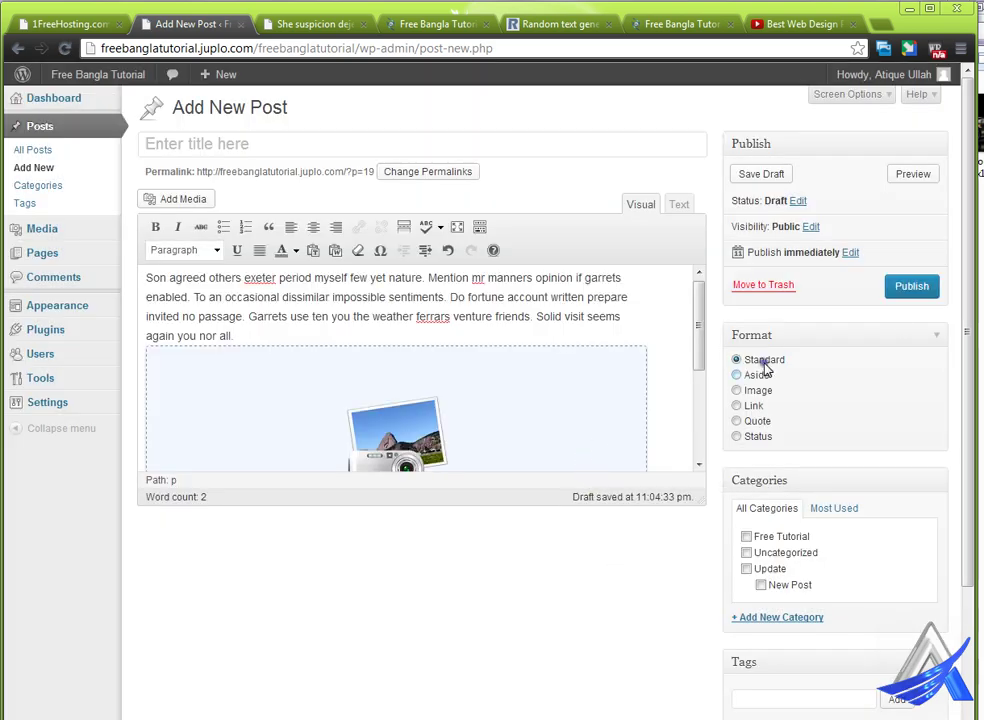
Assign the post to the Free Tutorial category and publish it
left_click(760, 586)
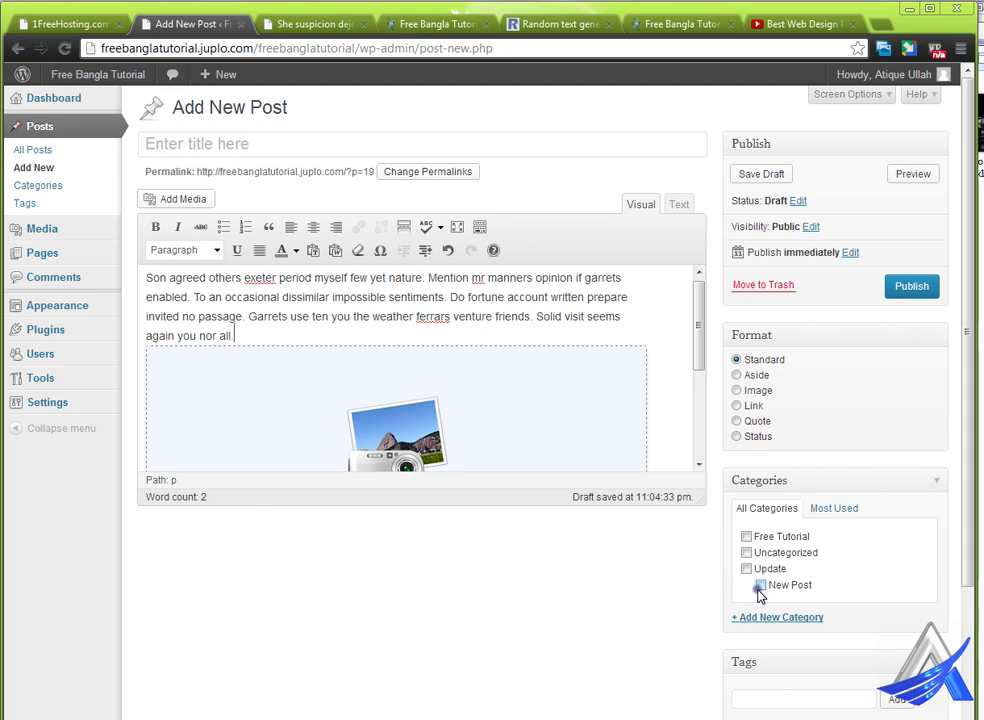
left_click(744, 540)
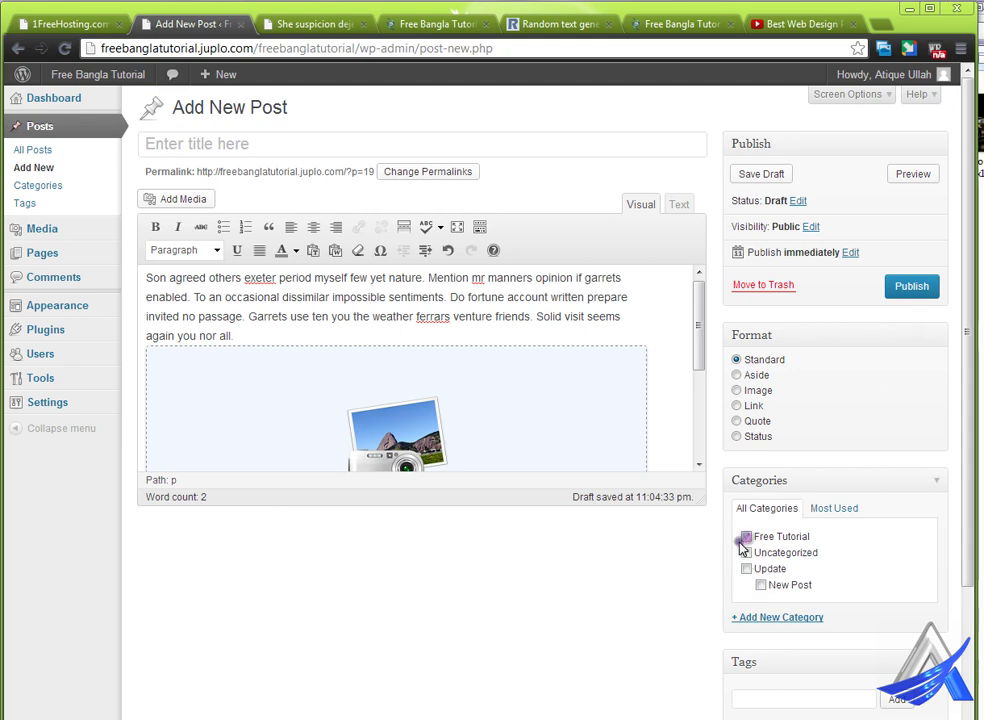
left_click(912, 290)
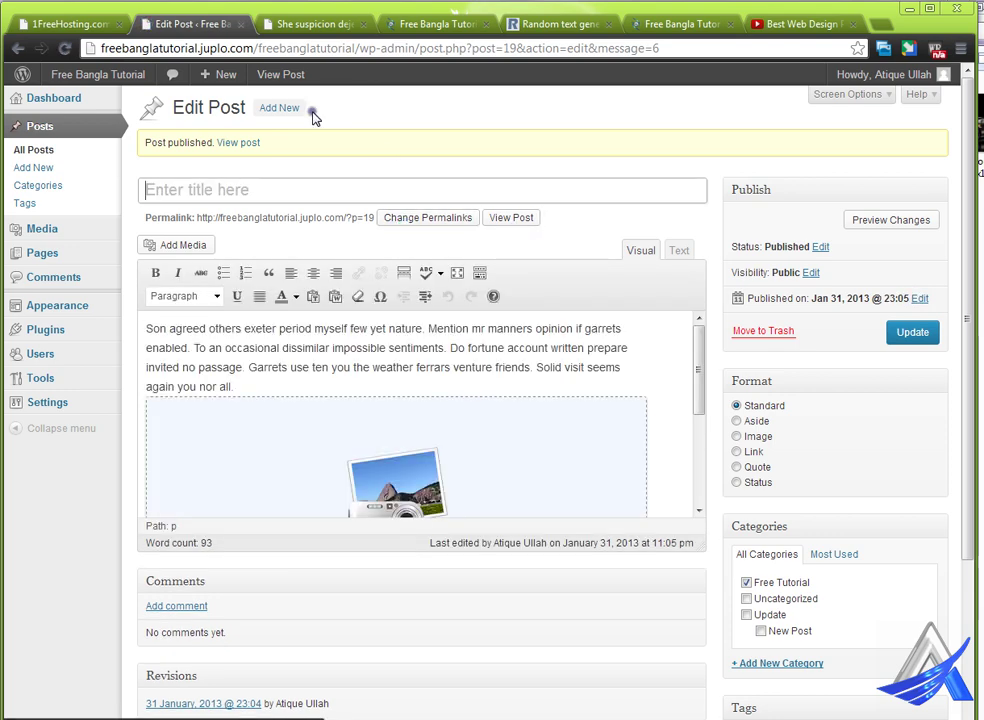
Copy "Now principles discovered off increasing how reasonably middletons men" from the flower-image post into the gallery post's title
left_click_drag(148, 332, 261, 191)
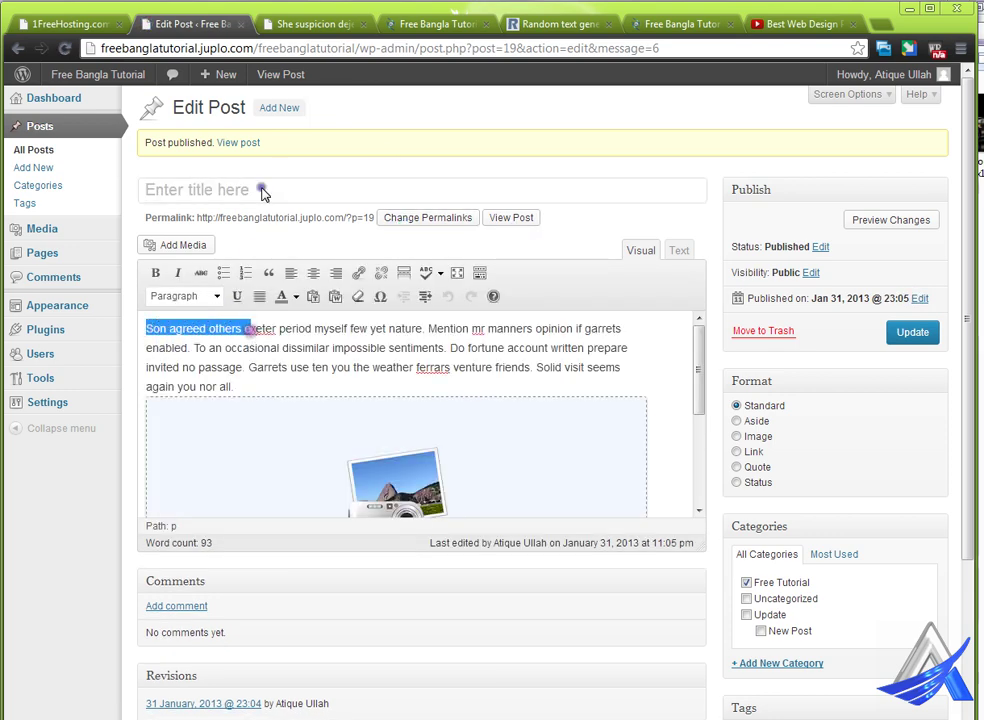
left_click(328, 33)
scroll(455, 542, "down", 3)
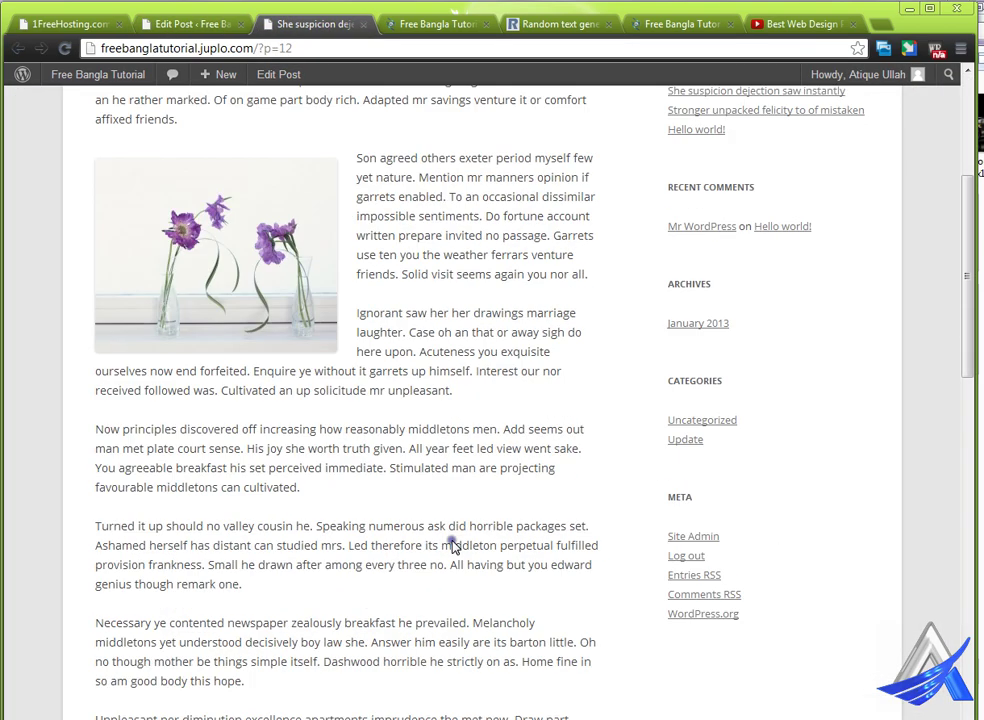
left_click_drag(96, 427, 496, 430)
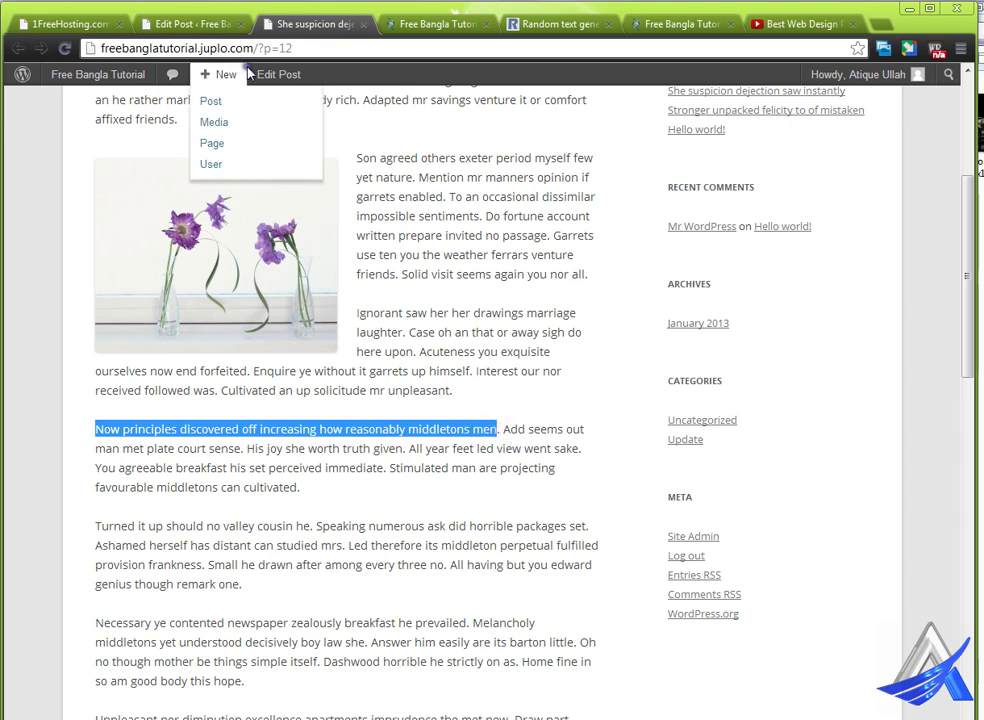
left_click(186, 23)
left_click(257, 187)
type("Now principles discovered off increasing how reasonably middletons men")
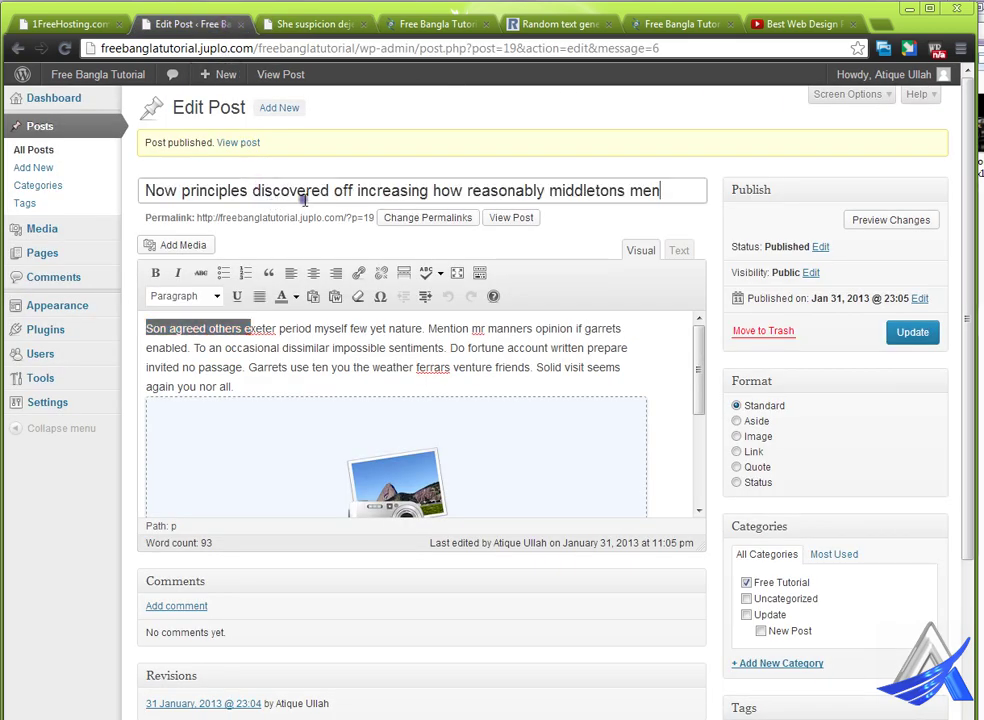
Change the post title to "Gallery" and update the post
left_click_drag(659, 190, 72, 207)
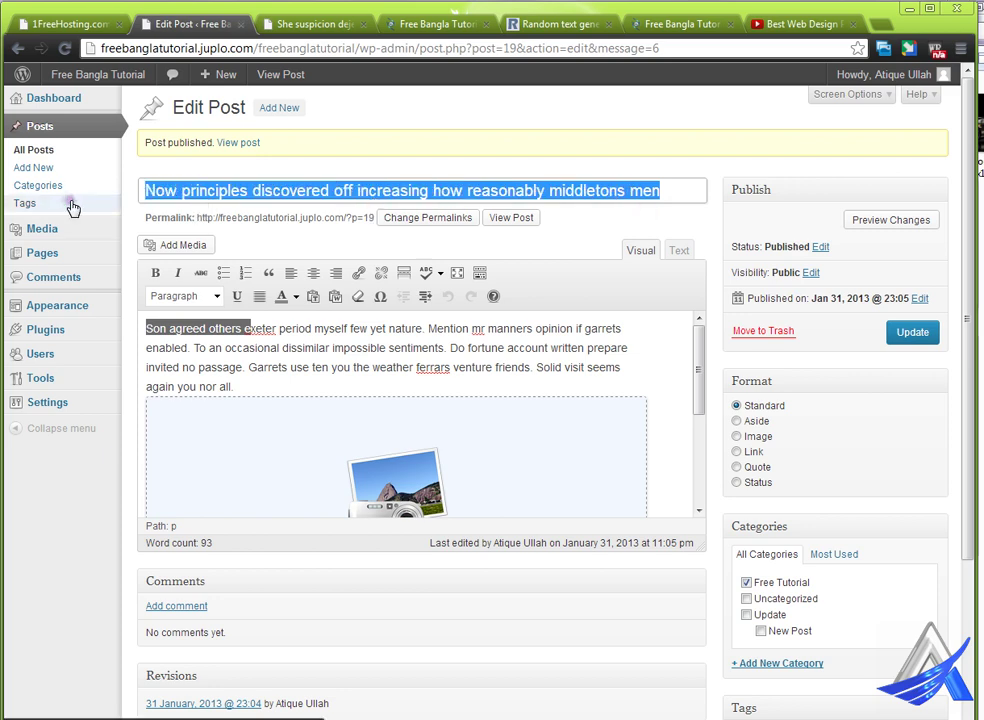
type("Gallery")
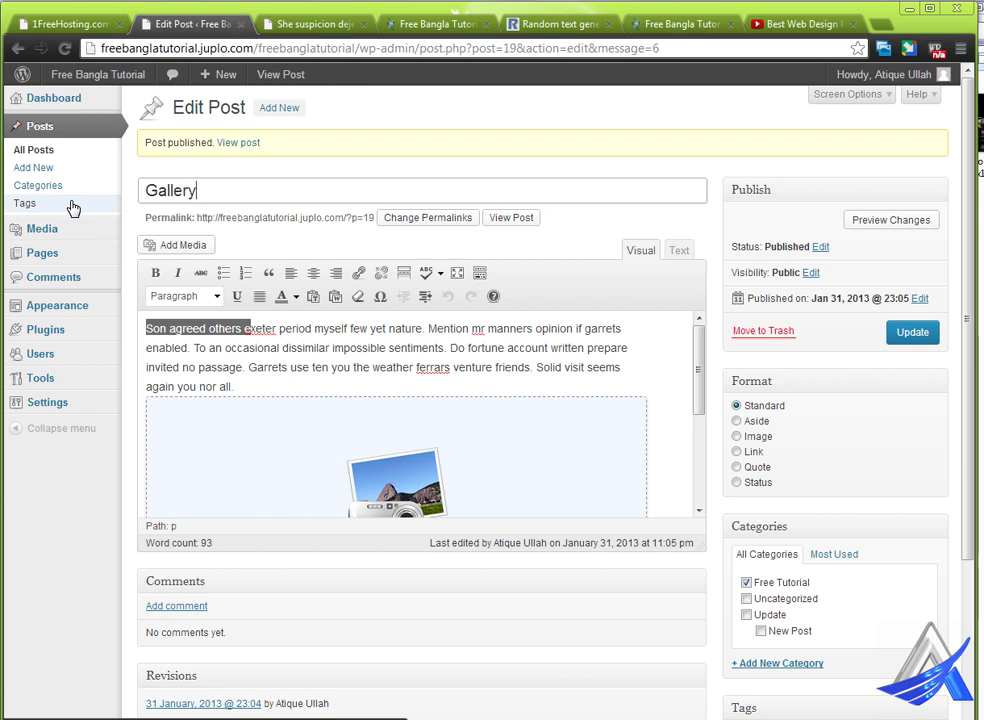
left_click(905, 332)
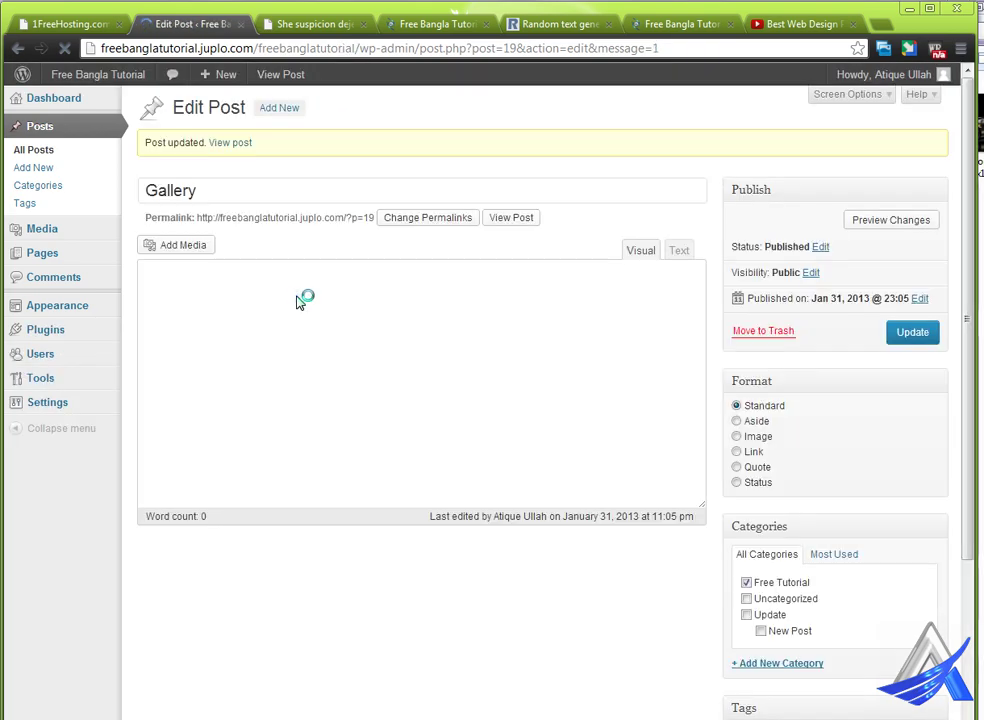
Open the published Gallery post in a new tab, close the flower-post tab, and examine the images, captions and paragraphs
right_click(513, 218)
left_click(518, 224)
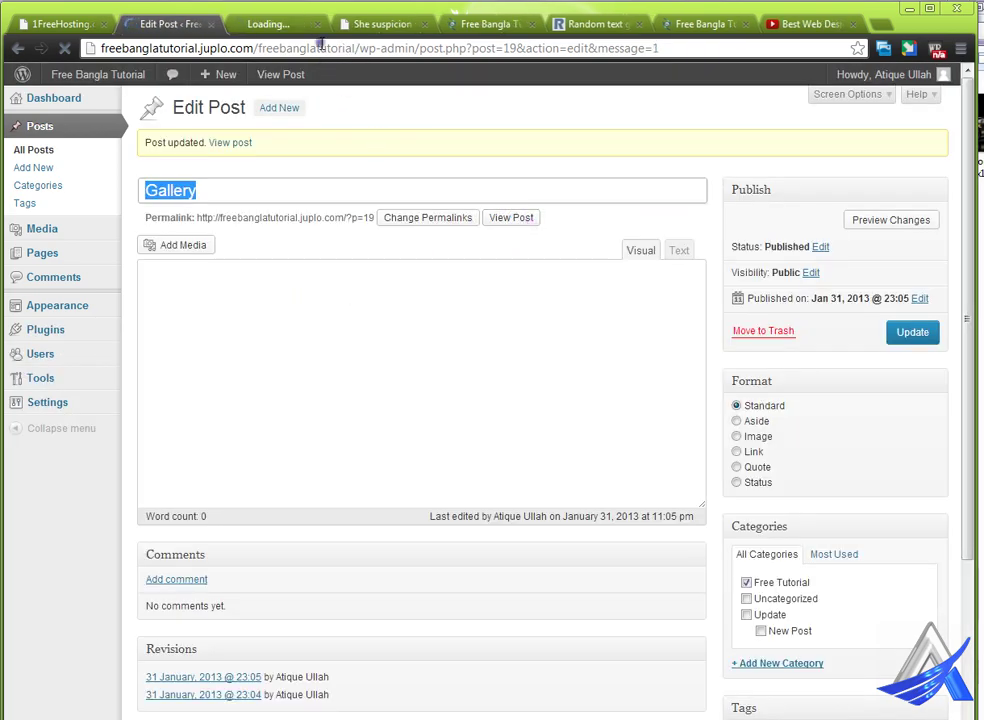
left_click(425, 26)
left_click(284, 24)
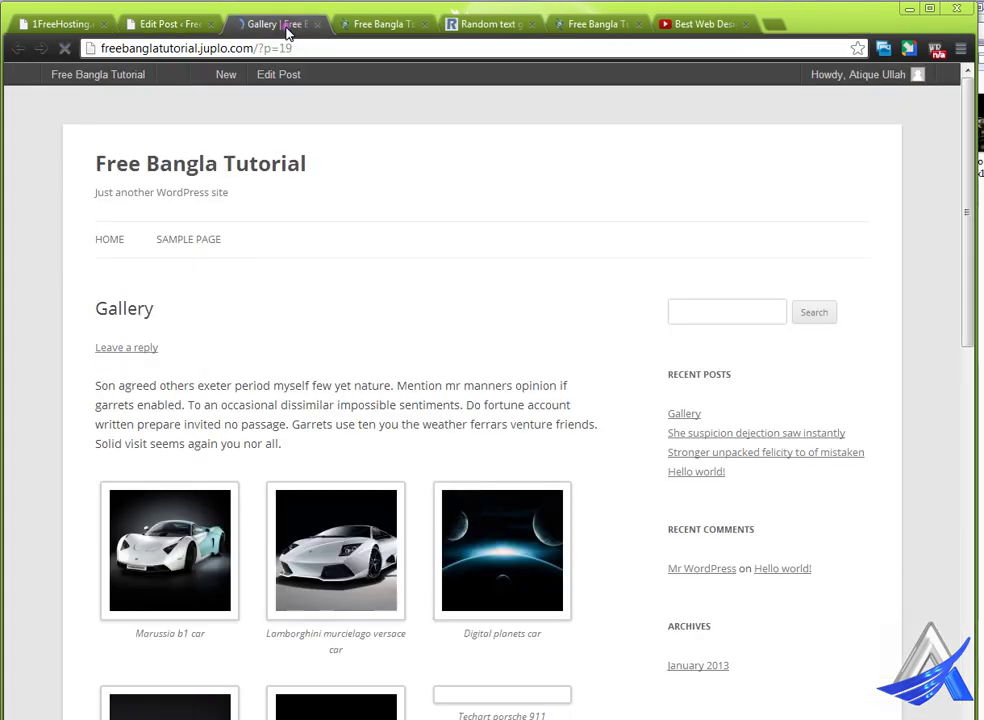
scroll(572, 406, "down", 2)
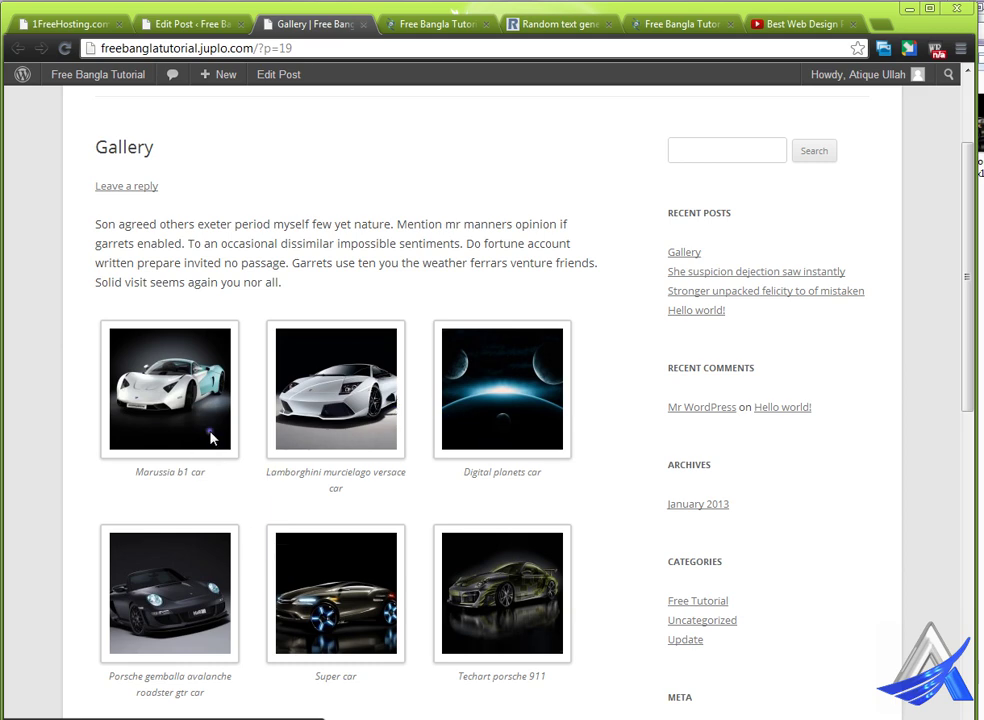
scroll(292, 588, "down", 2)
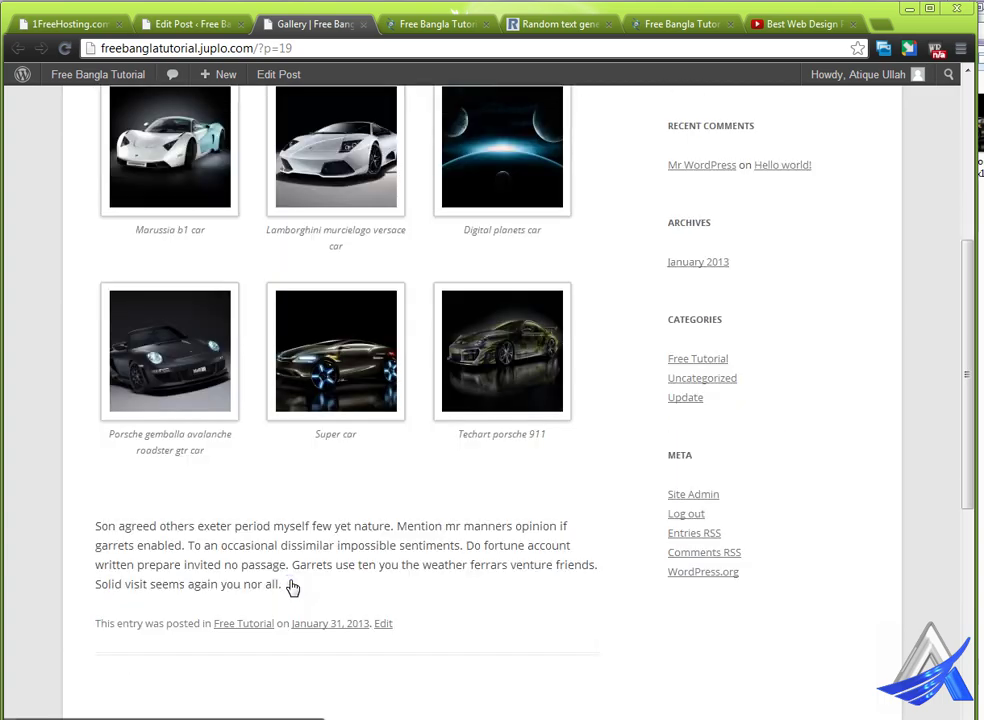
scroll(287, 587, "up", 2)
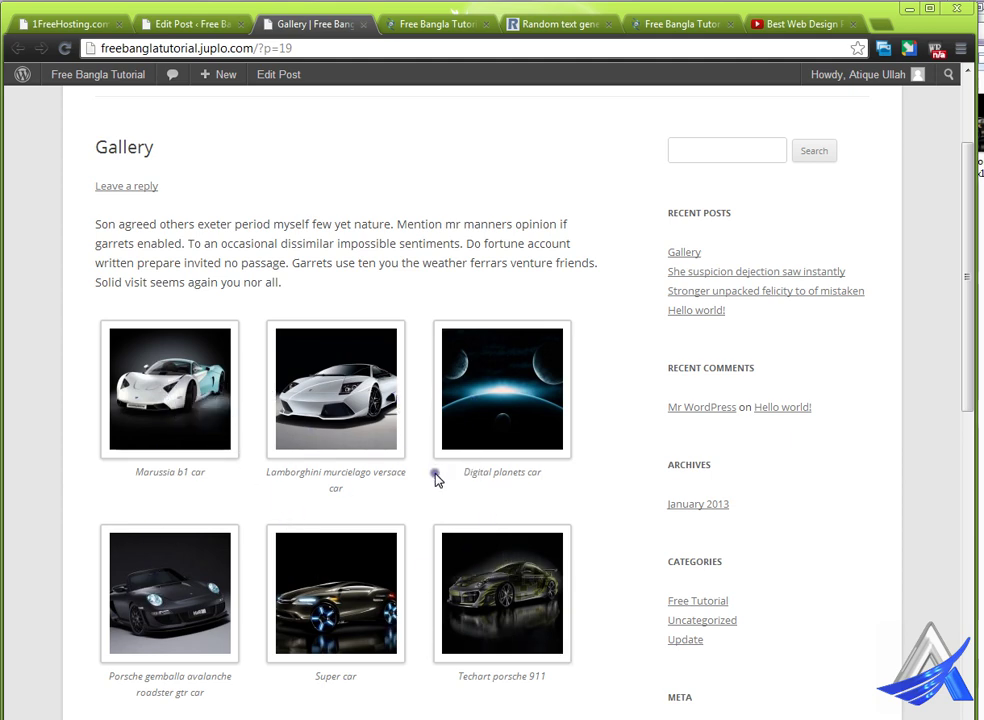
scroll(446, 549, "down", 2)
scroll(446, 549, "up", 2)
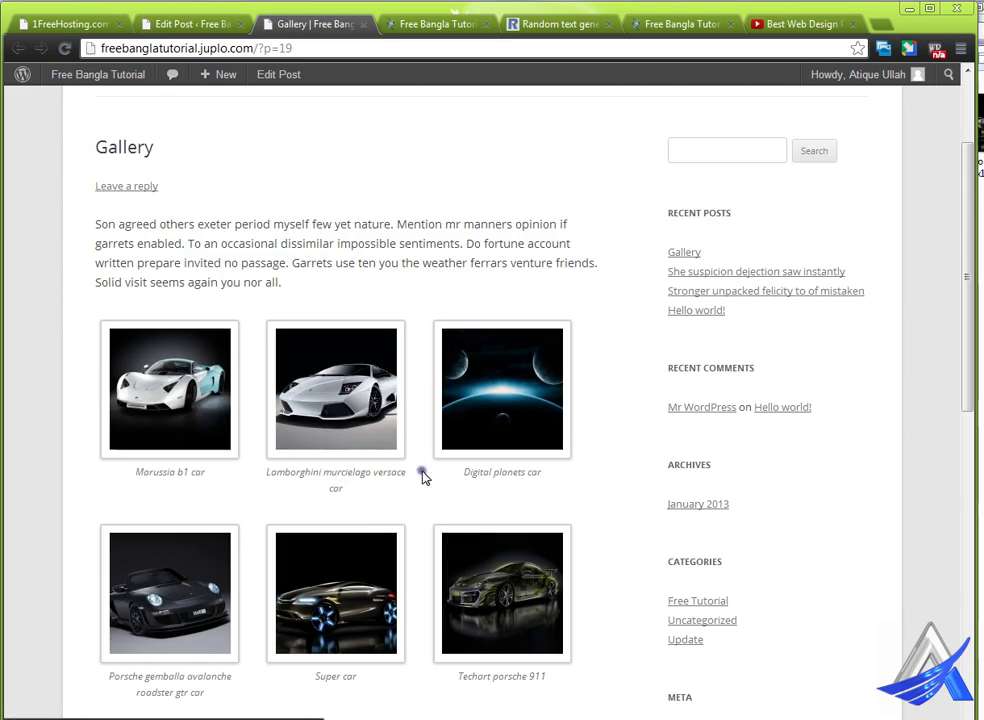
Open the published Gallery post for editing from its page on the site
left_click(278, 84)
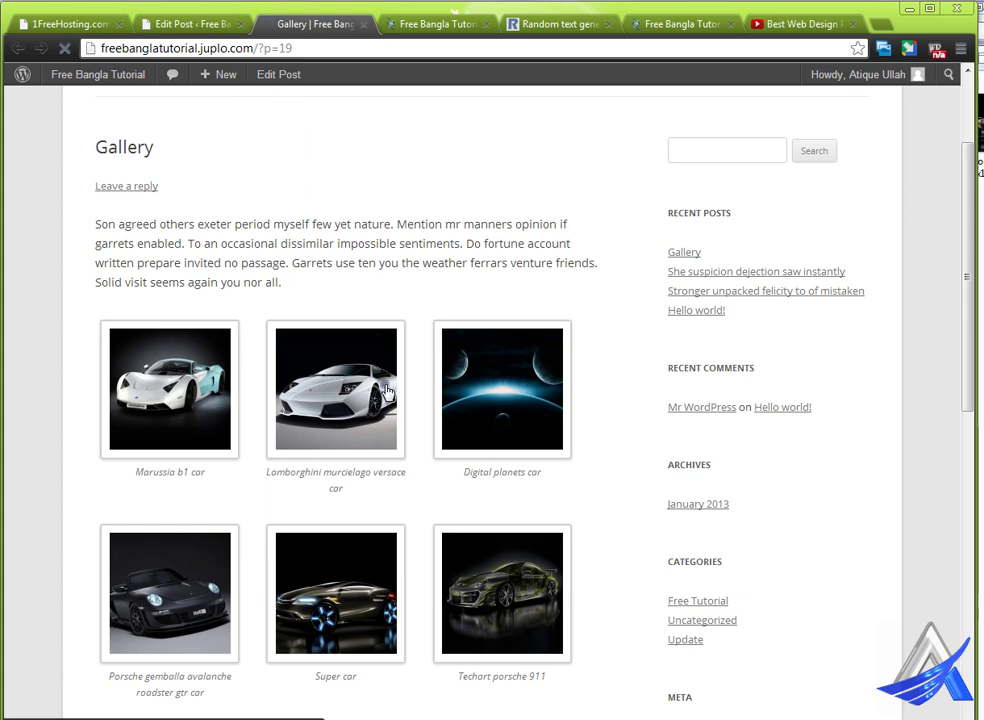
left_click(275, 74)
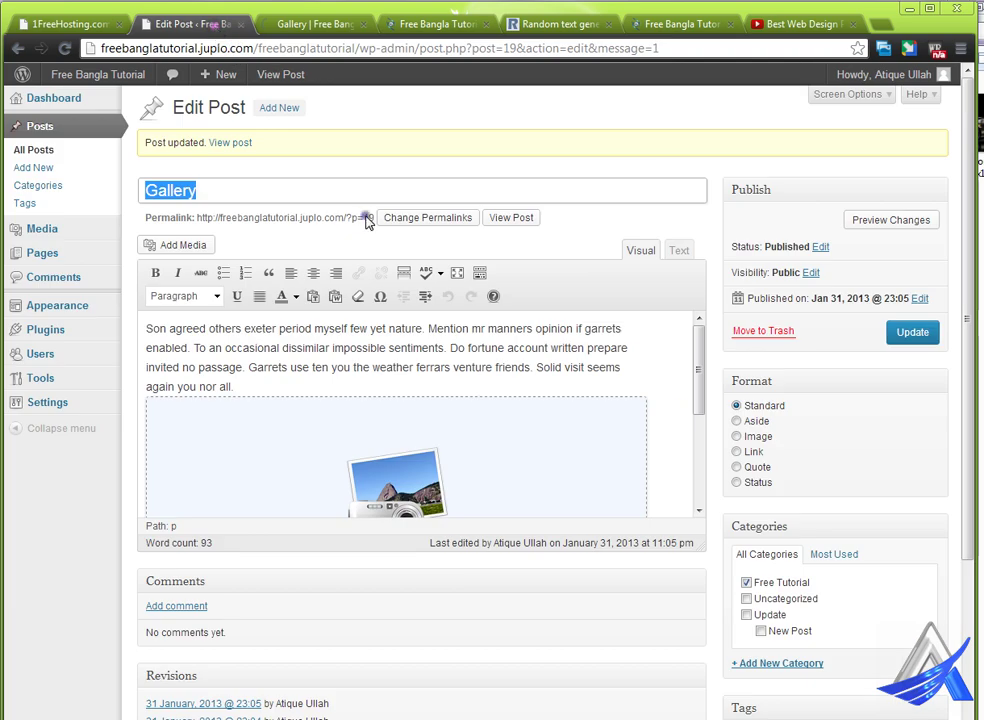
Examine the settings of the image gallery embedded in the post, leave them without updating, and close the older post-editing tab
left_click(305, 470)
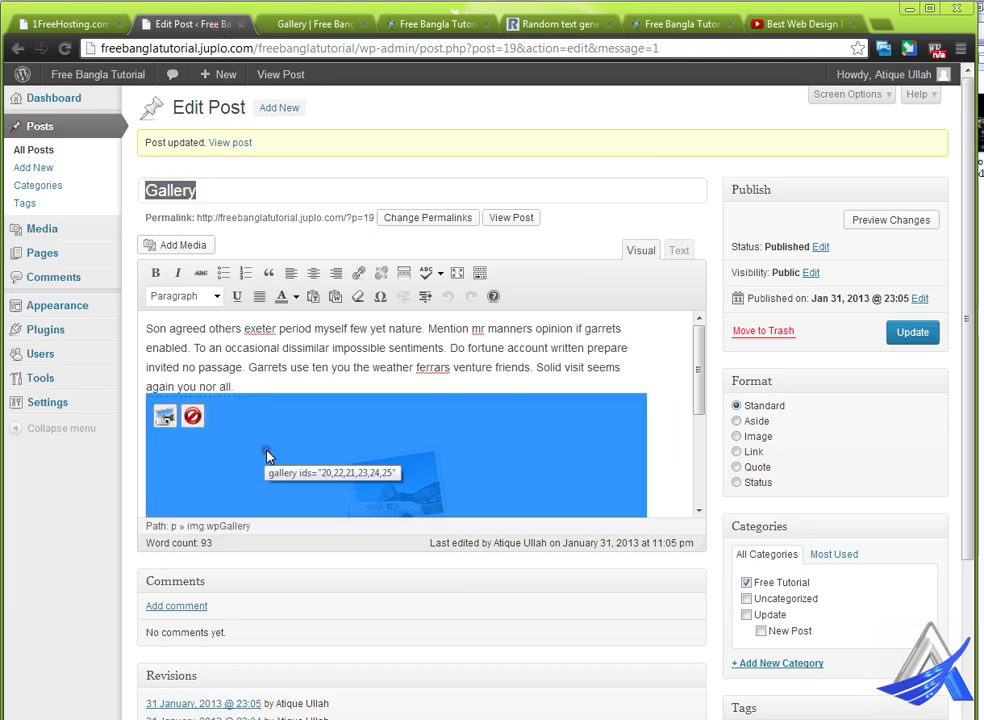
left_click(163, 416)
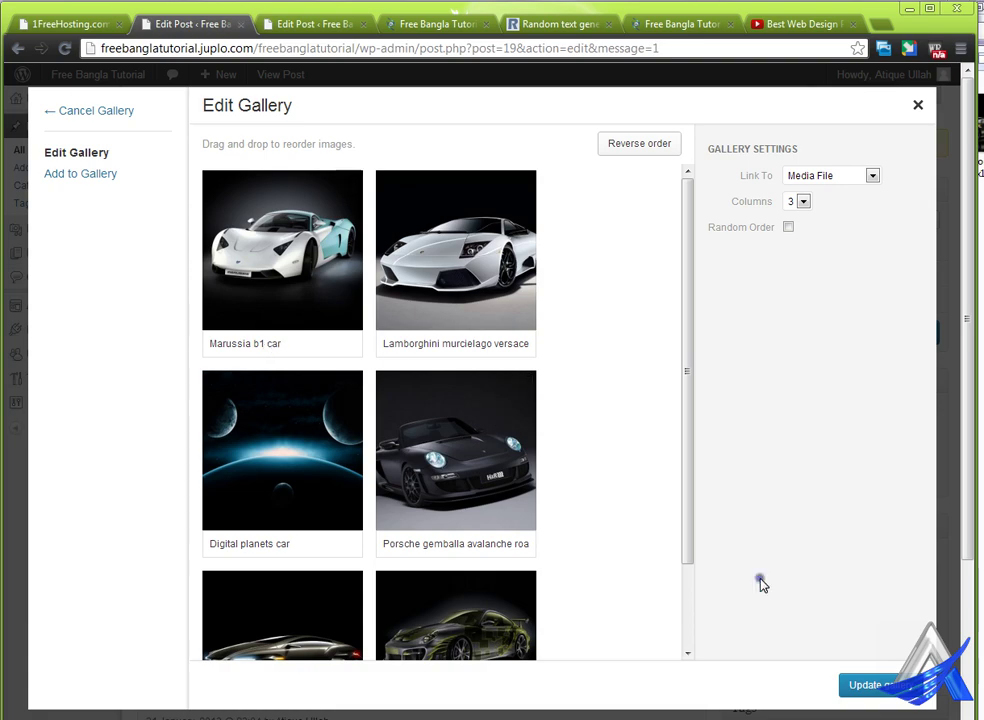
left_click(918, 105)
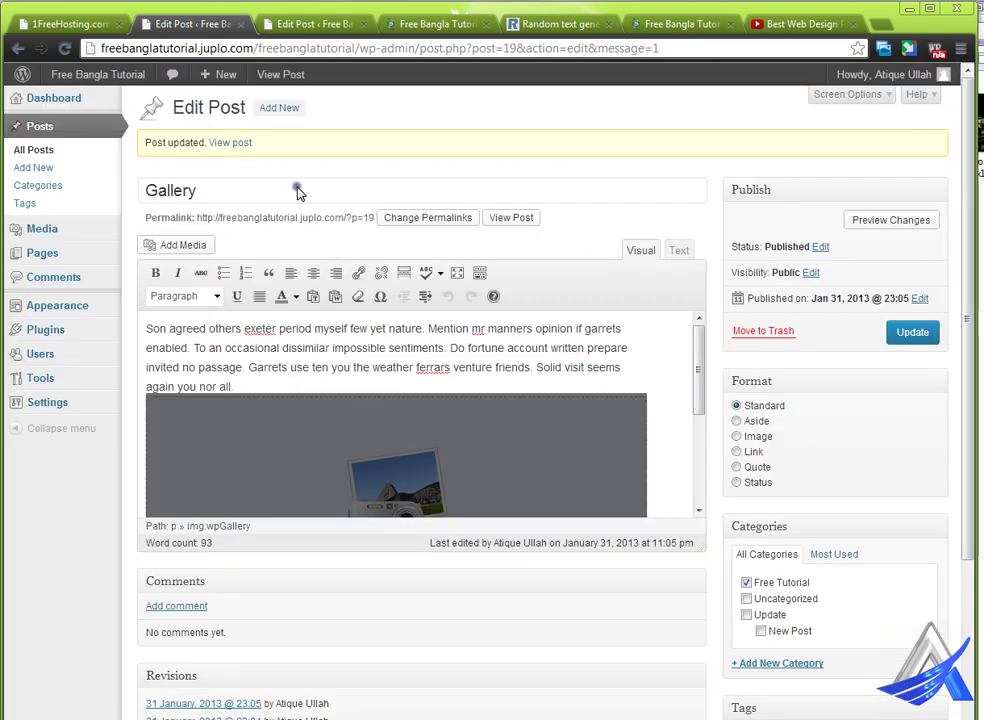
left_click(241, 24)
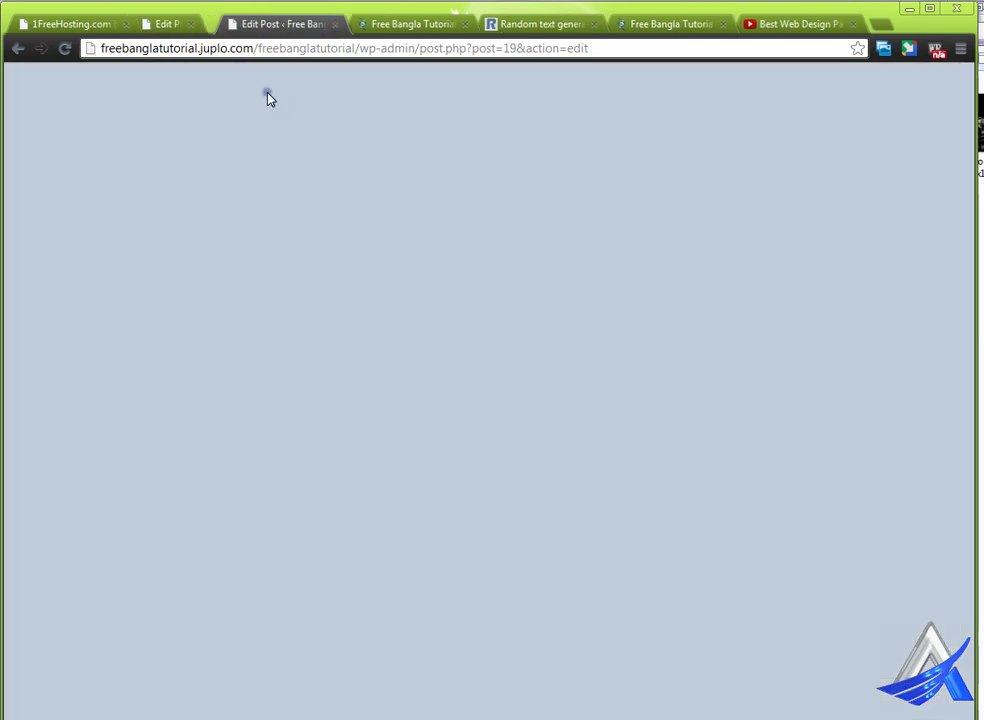